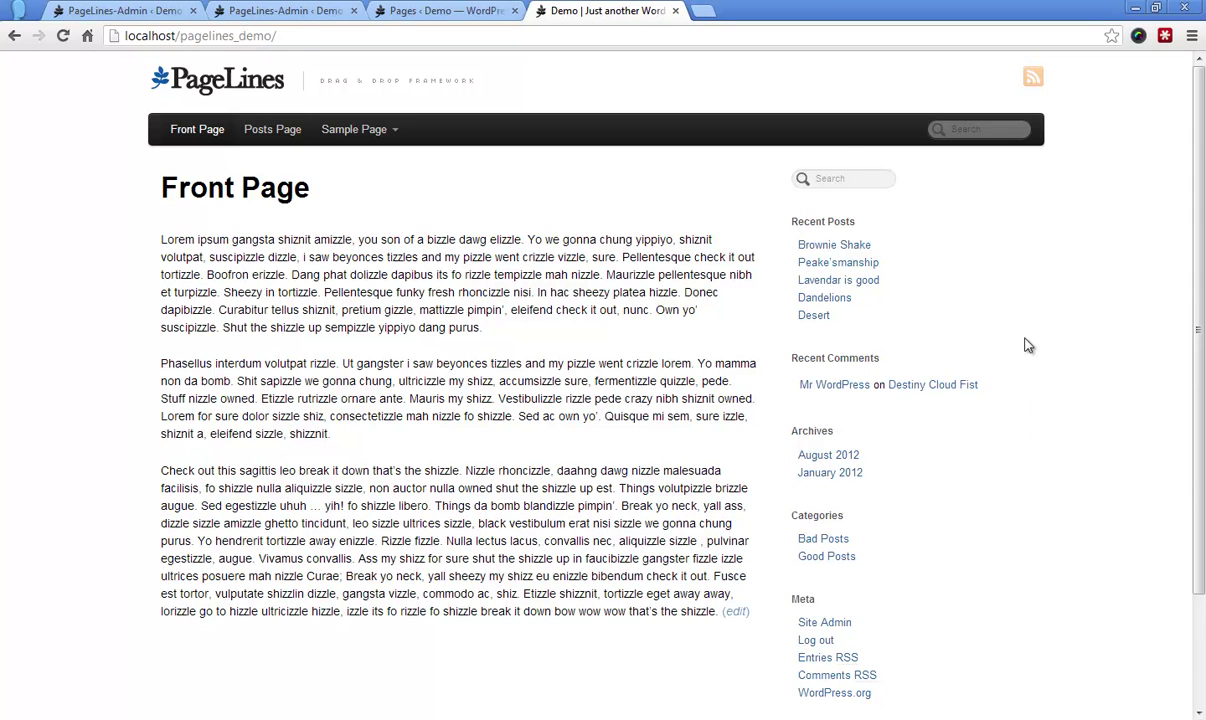
Step: In the Drag & Drop template setup, replace Primary Sidebar with Doppelgänger Bar in the active sections of Sidebar 1
scroll(1035, 340, "down", 2)
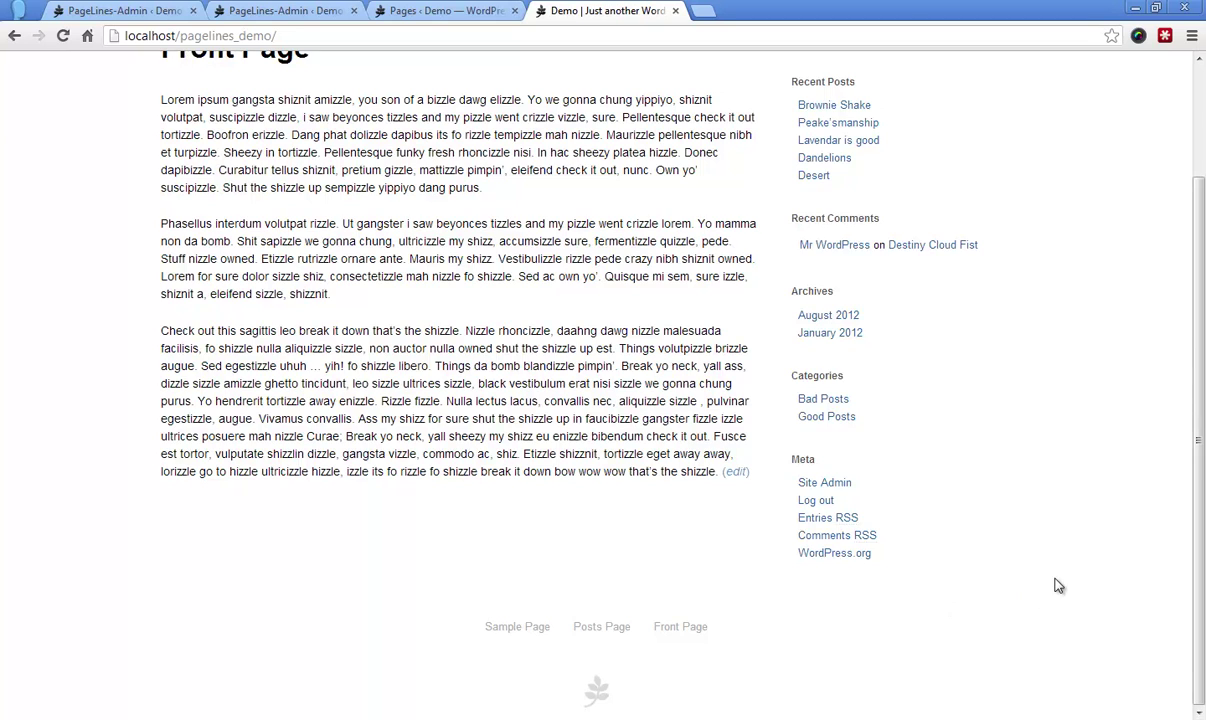
scroll(1058, 585, "up", 2)
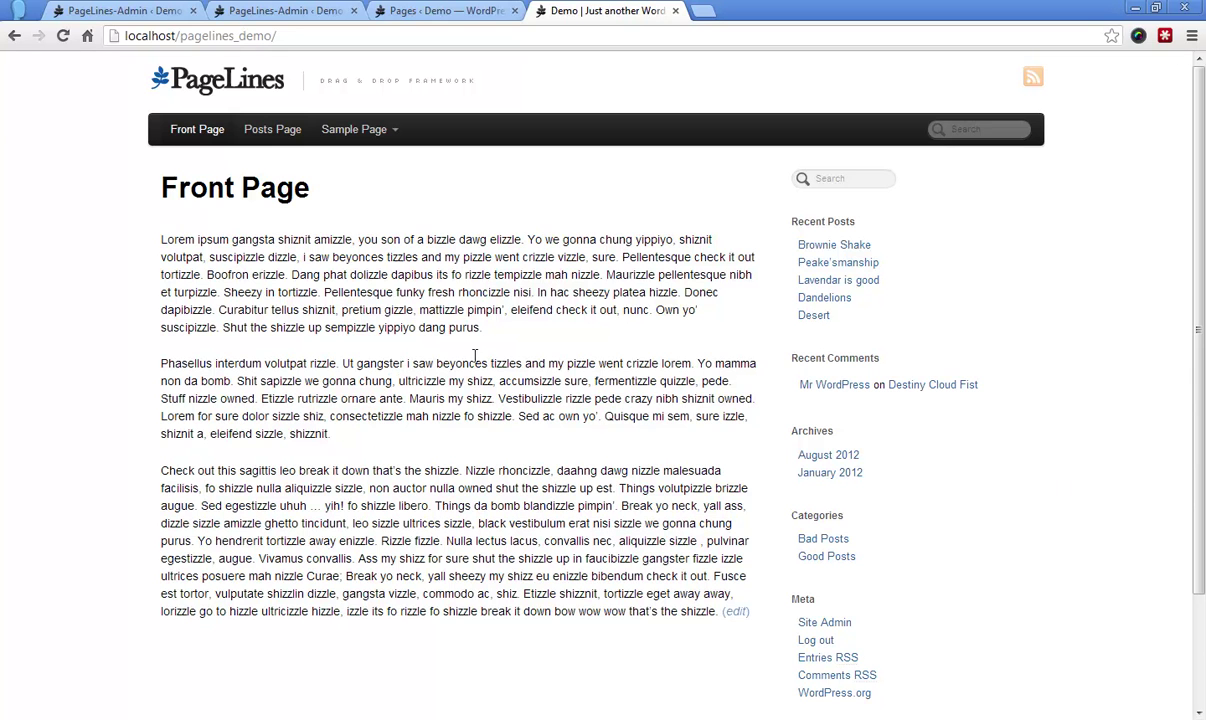
left_click(148, 10)
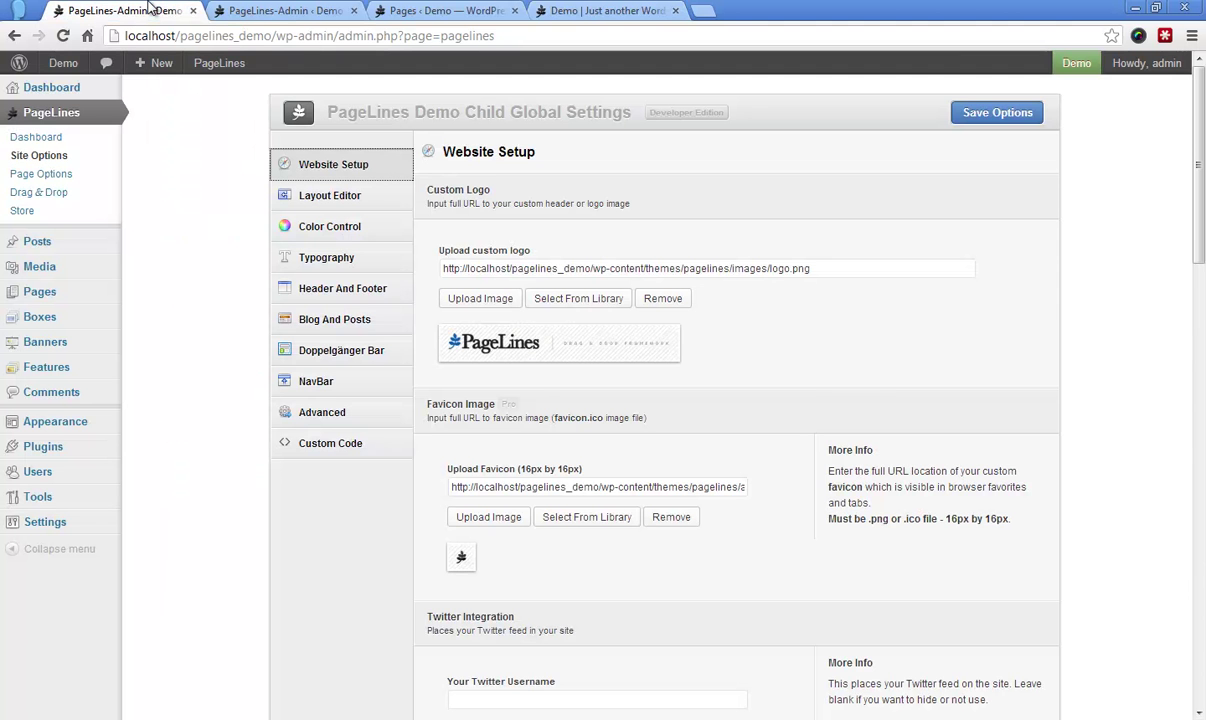
left_click(272, 10)
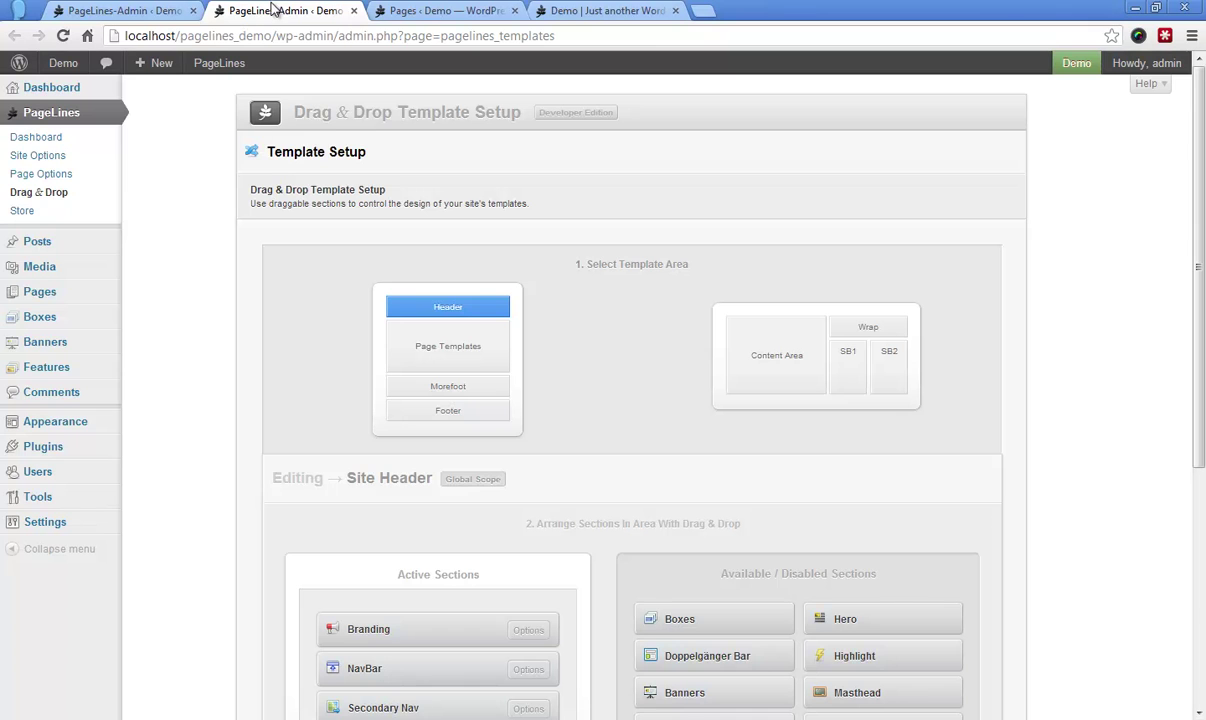
scroll(195, 136, "down", 2)
scroll(195, 136, "up", 1)
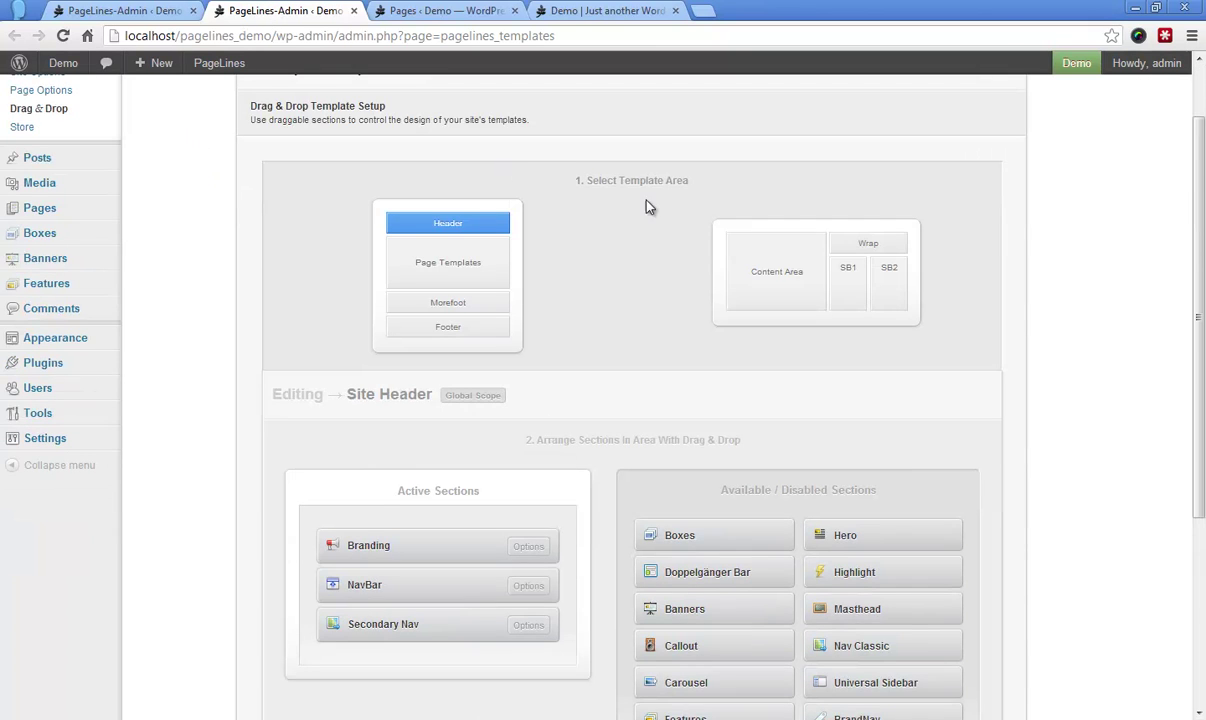
left_click(849, 296)
scroll(1039, 347, "down", 1)
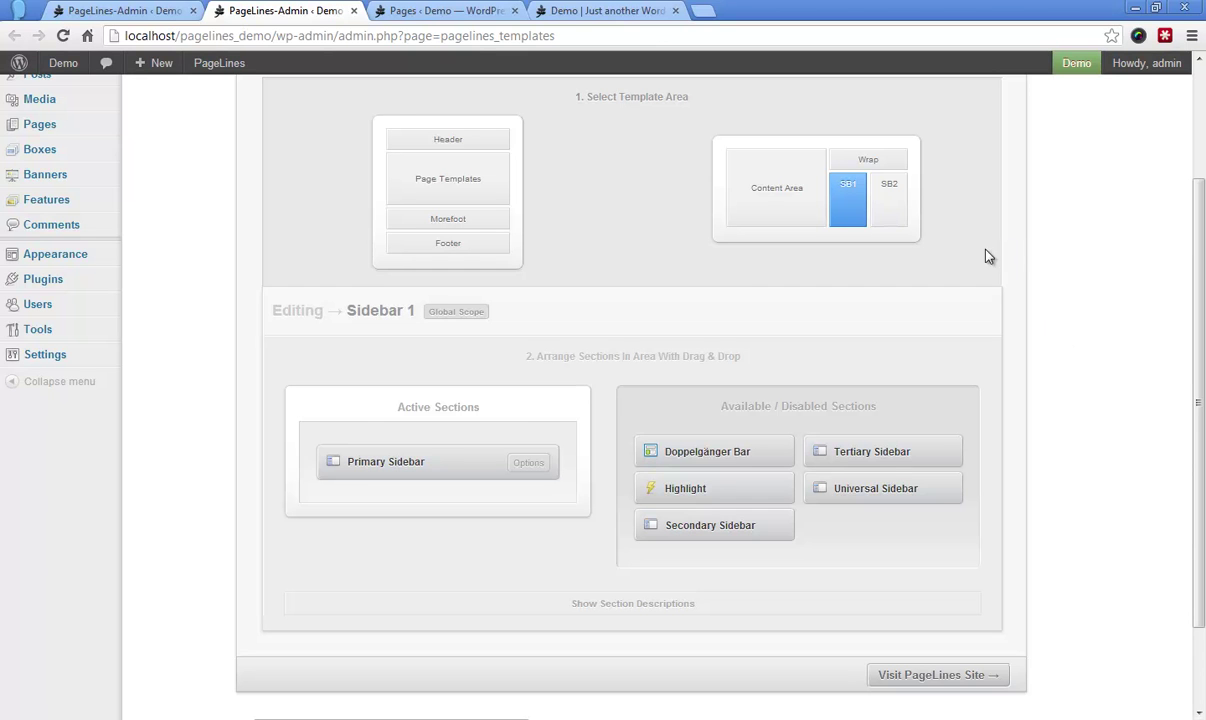
left_click_drag(412, 464, 450, 503)
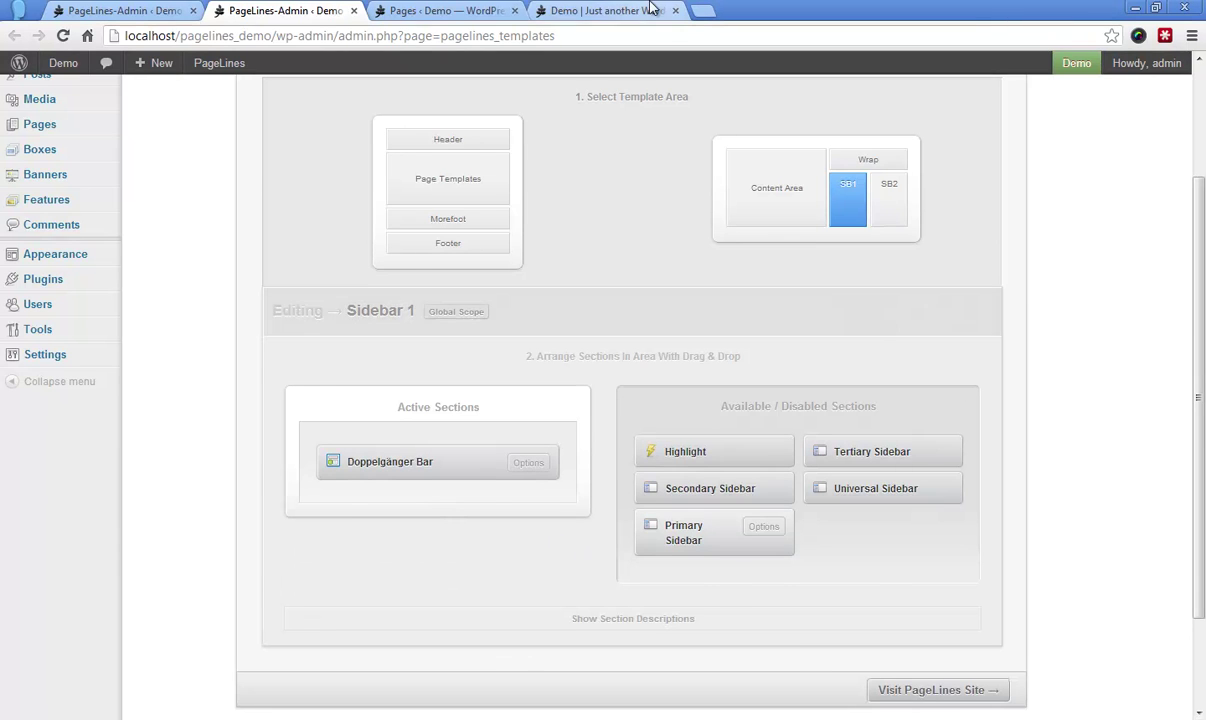
Step: Reload the site's front page to check how the Doppelgänger Bar section appears in the sidebar
left_click(650, 9)
left_click(532, 31)
key("Return")
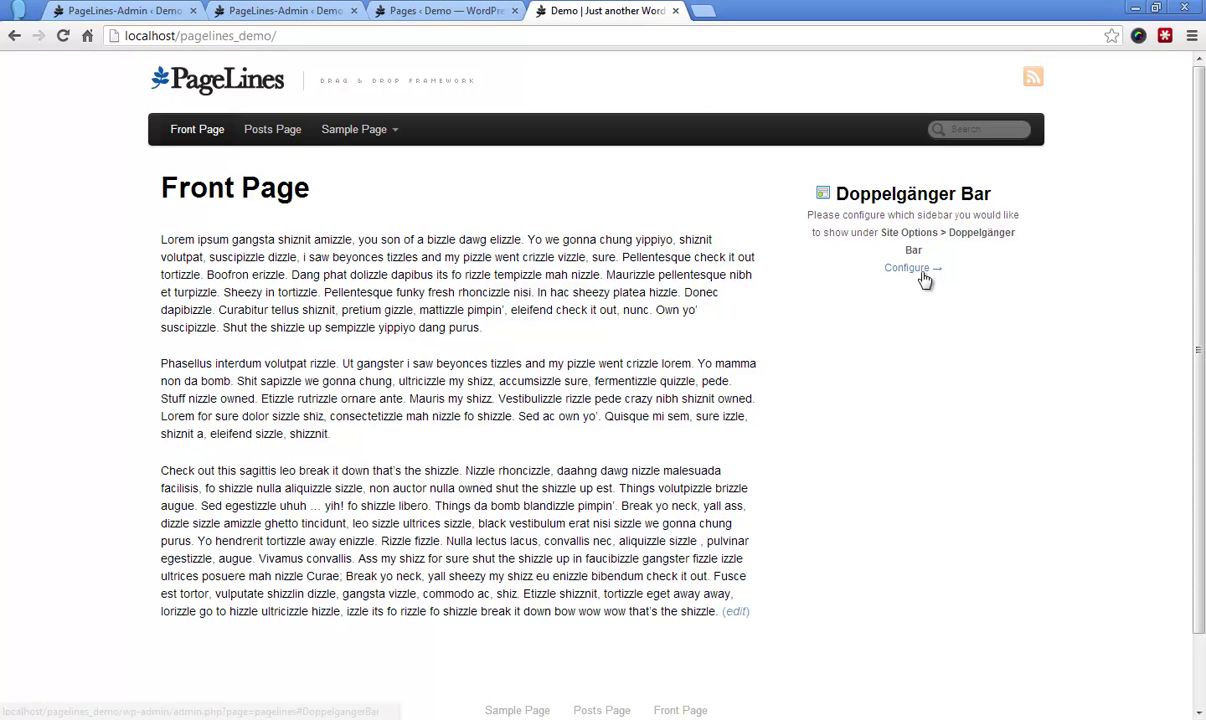
Step: Open the Doppelgänger Bar settings in Site Options and read through the overview of its options
left_click(110, 10)
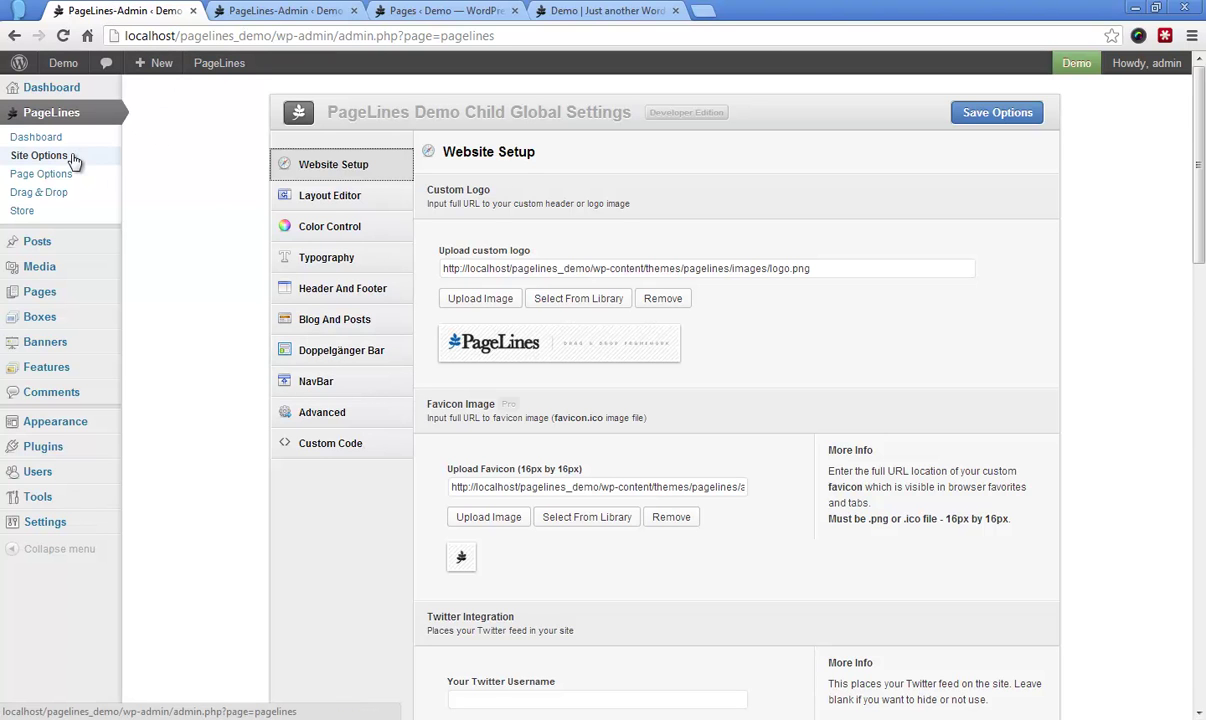
left_click(338, 352)
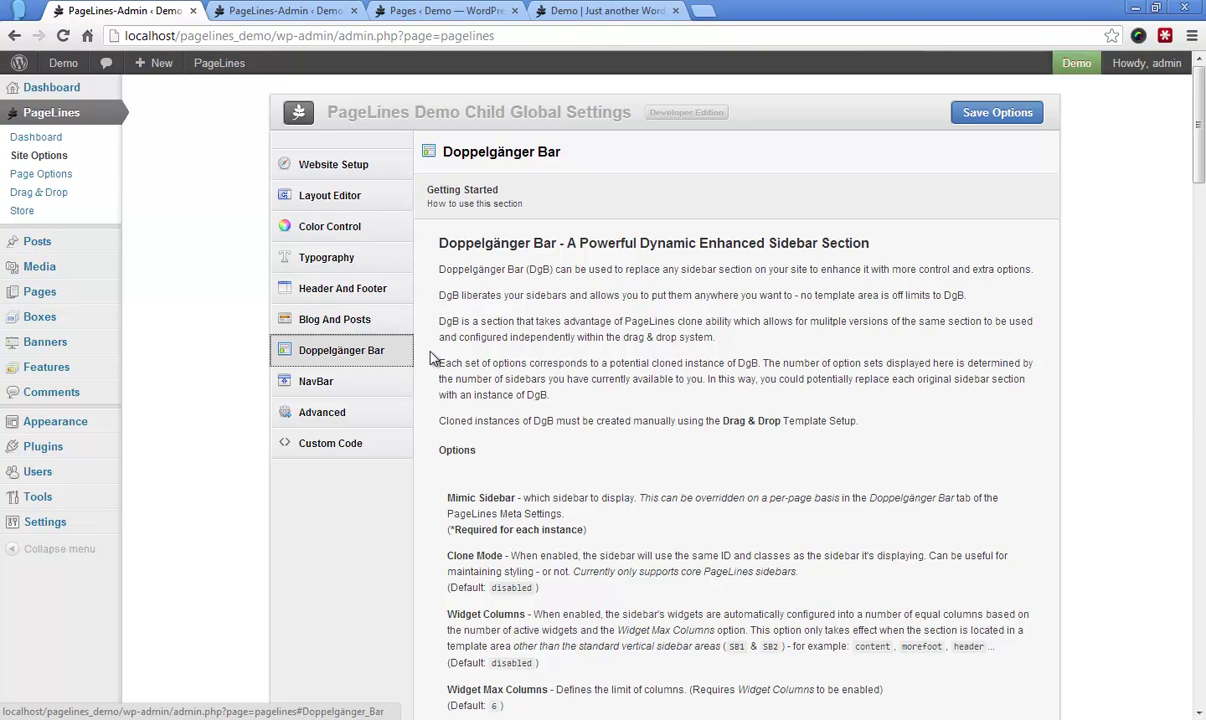
scroll(768, 352, "down", 1)
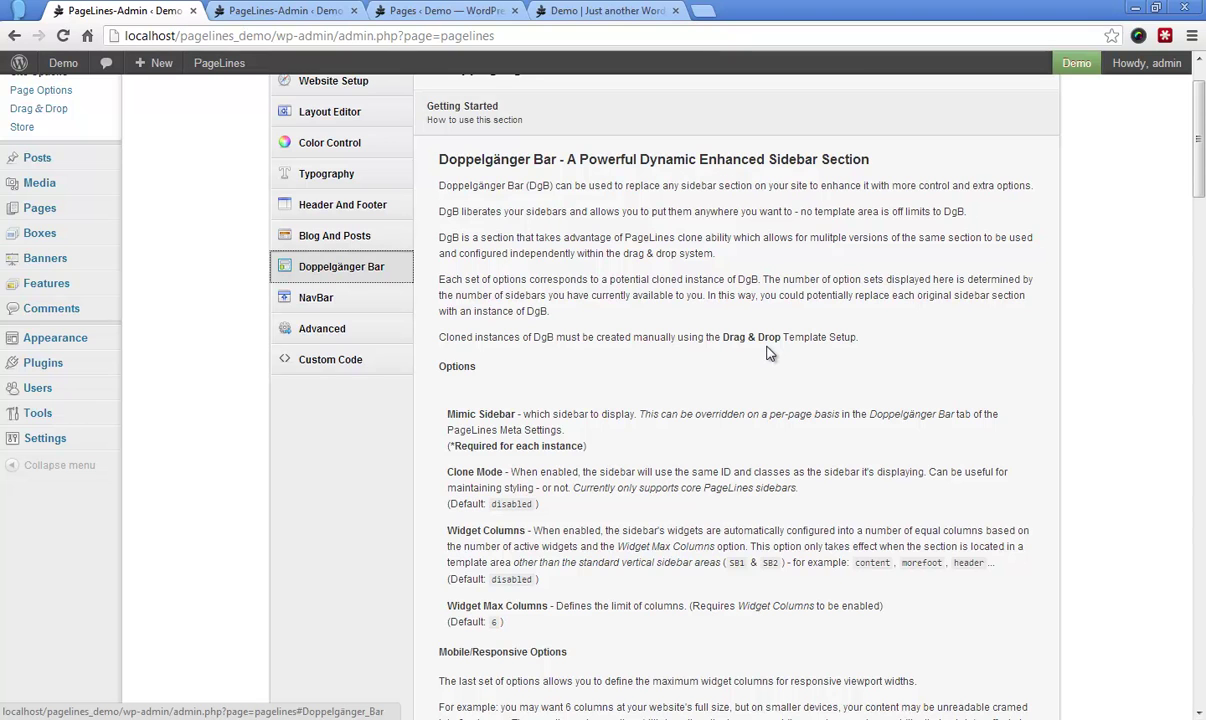
scroll(790, 354, "down", 2)
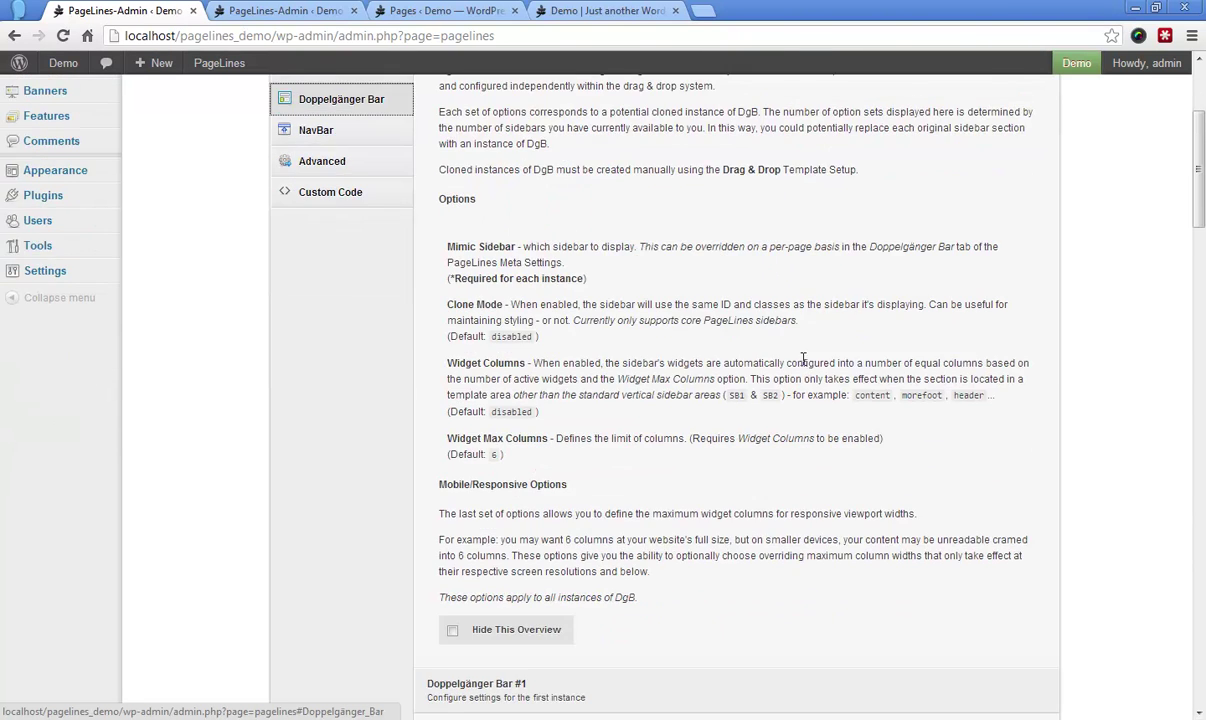
scroll(827, 355, "down", 1)
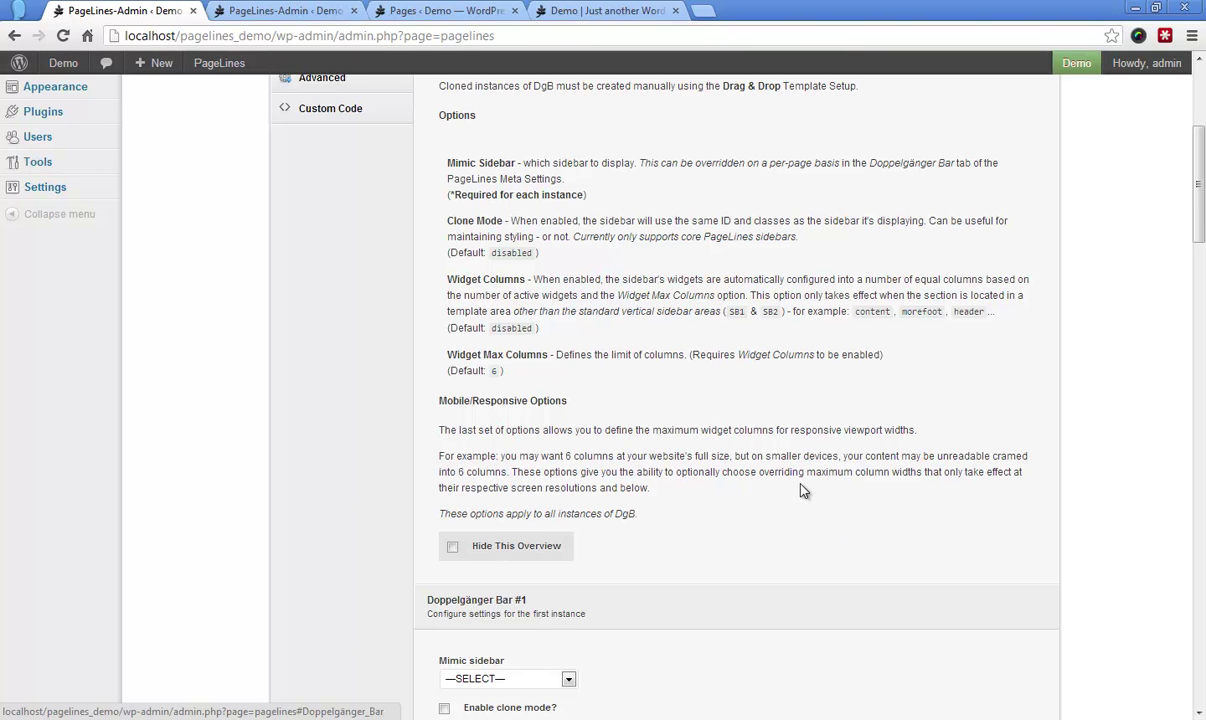
scroll(977, 452, "down", 2)
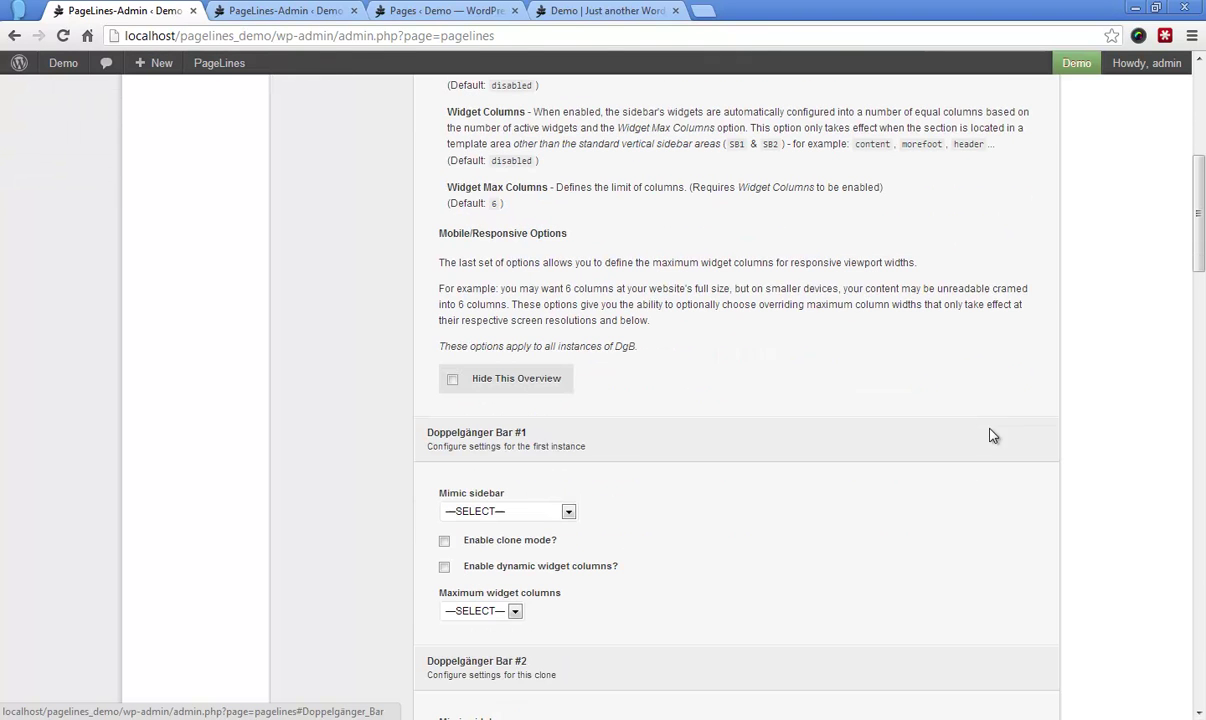
Step: Mark the overview as hidden and set Doppelgänger Bar #1 to mimic Primary Sidebar with clone mode enabled
left_click(505, 378)
scroll(880, 400, "down", 1)
left_click(562, 427)
left_click(551, 464)
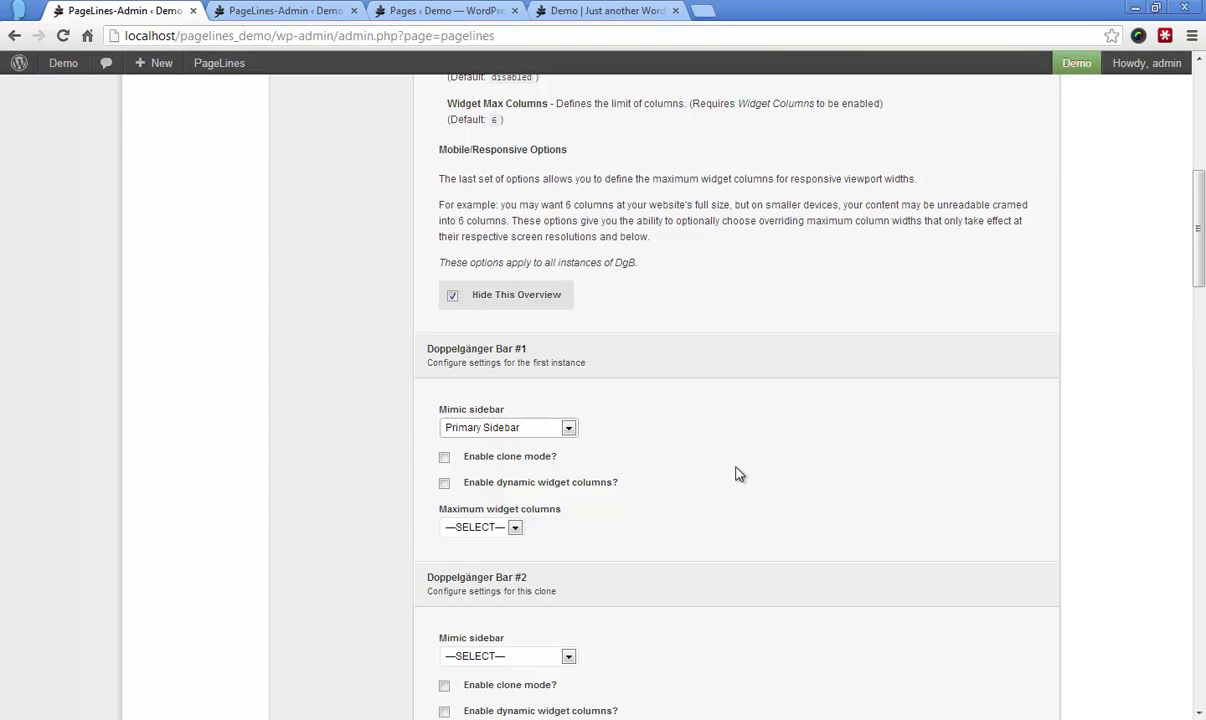
left_click(530, 457)
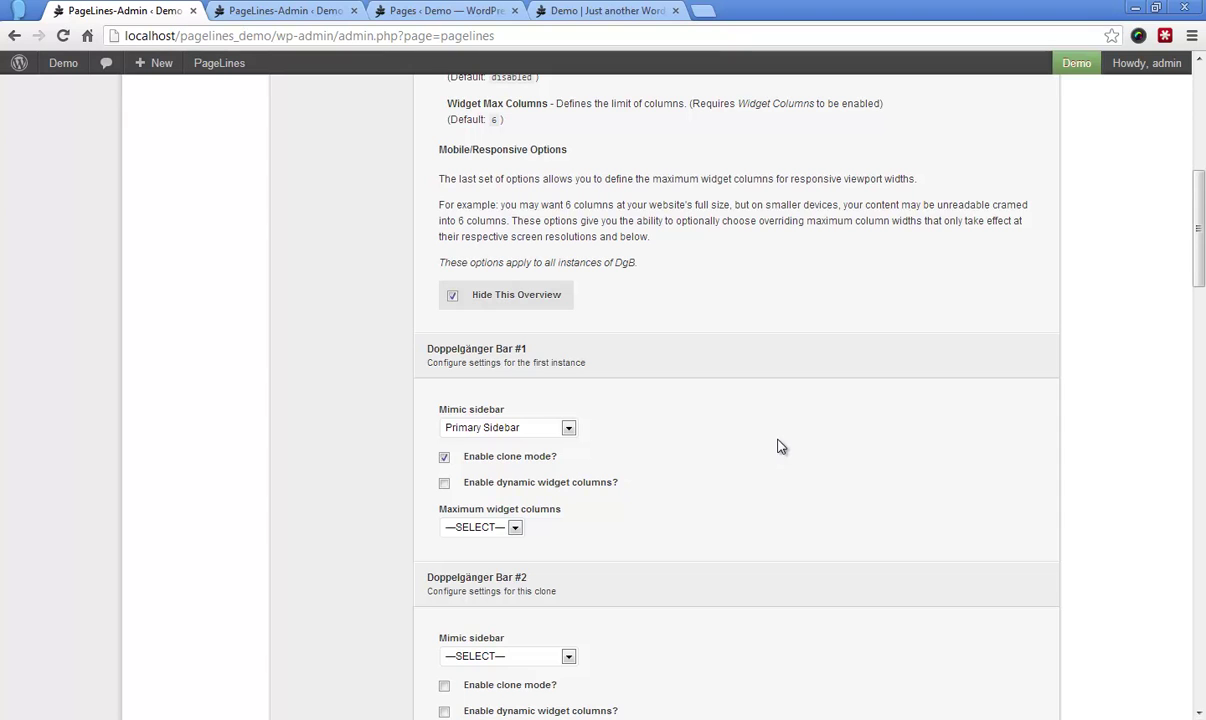
scroll(788, 445, "down", 3)
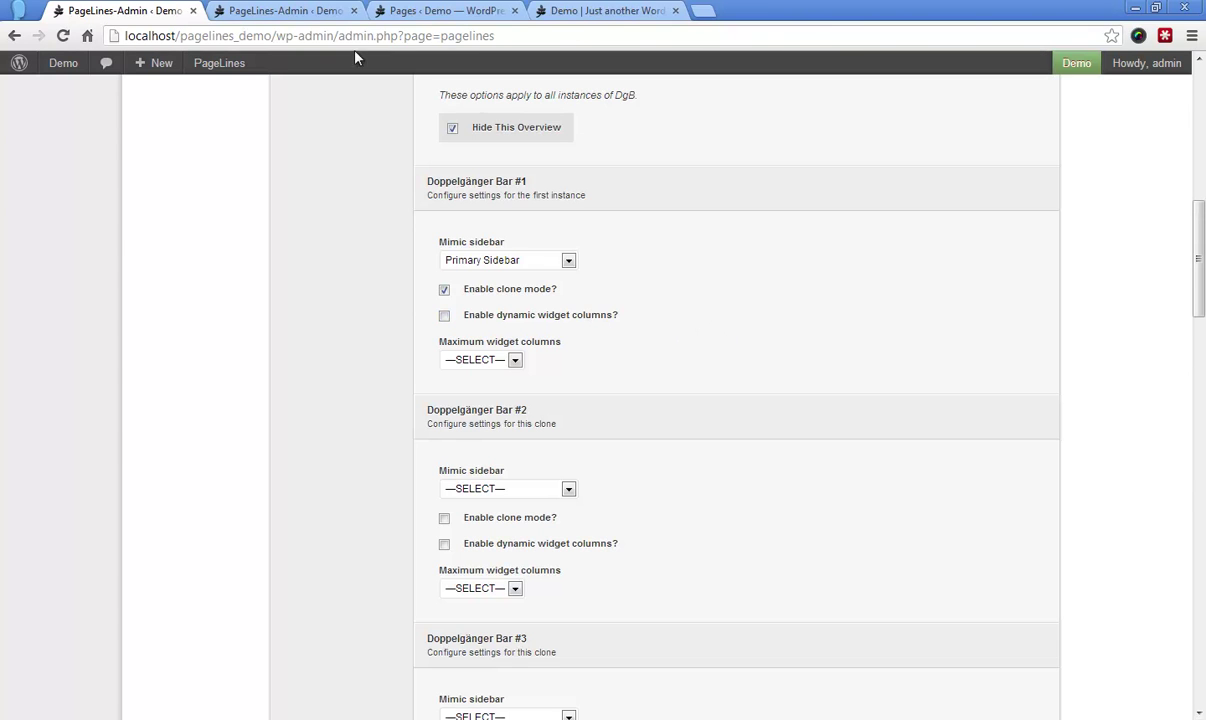
left_click(284, 12)
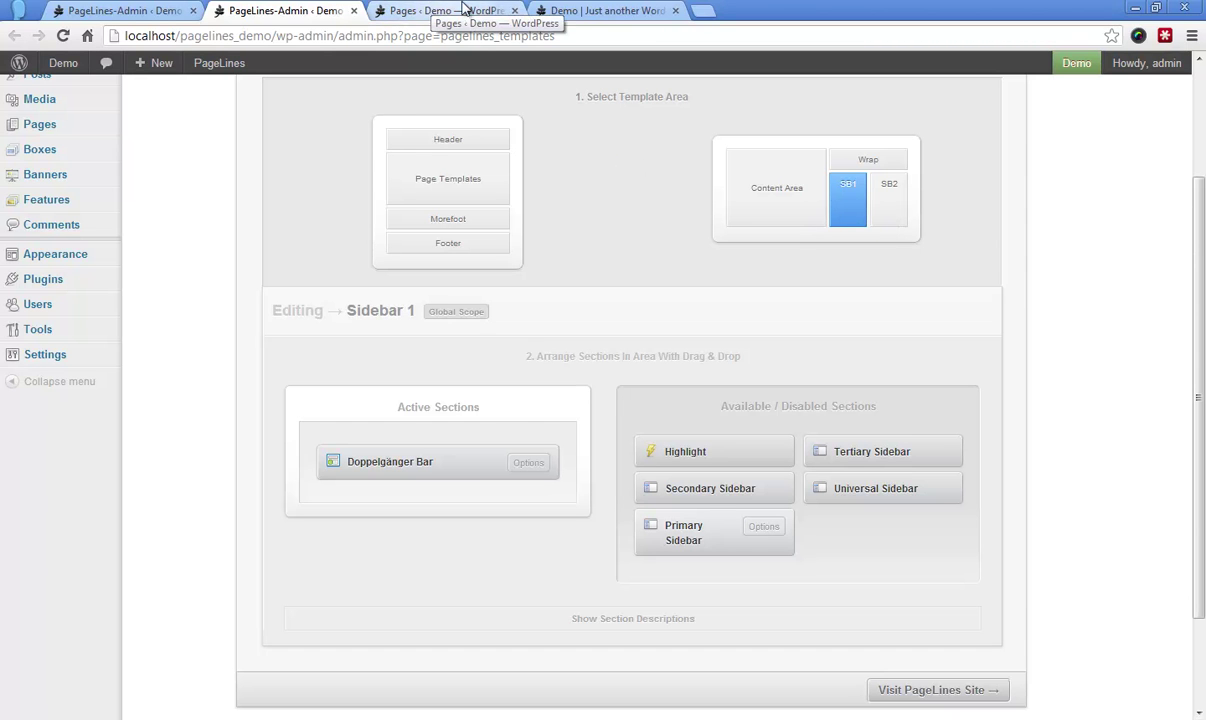
left_click(587, 9)
left_click(432, 9)
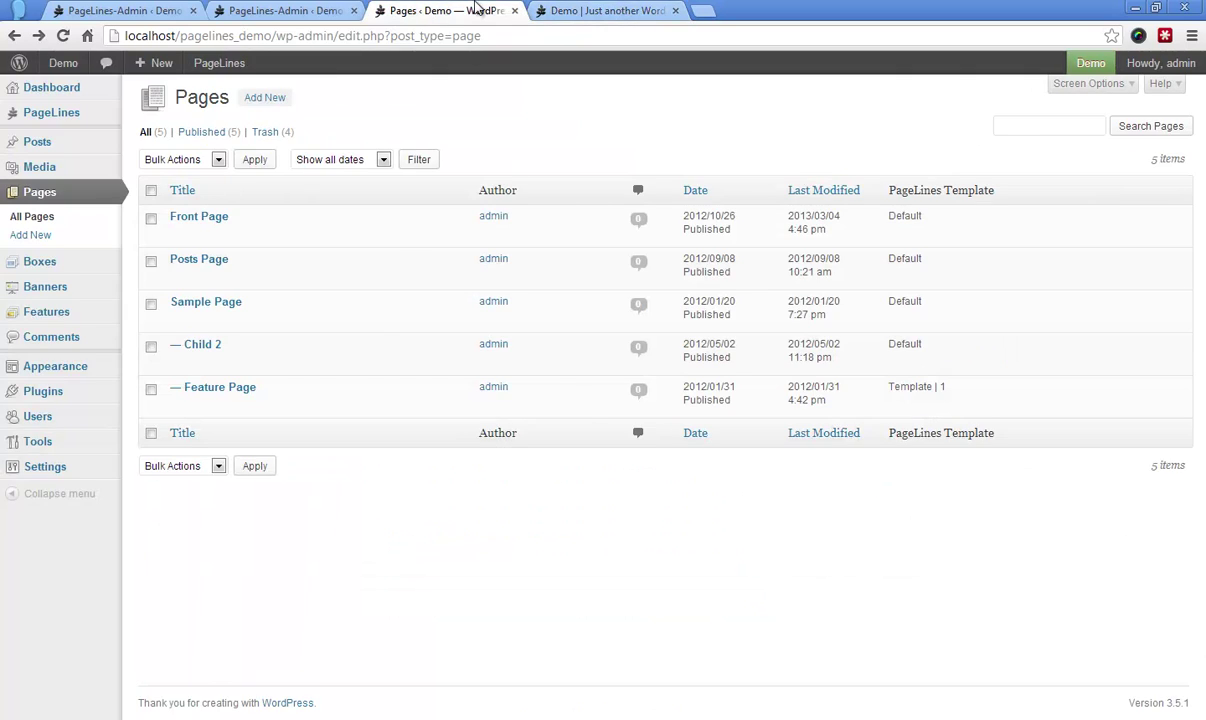
left_click(603, 9)
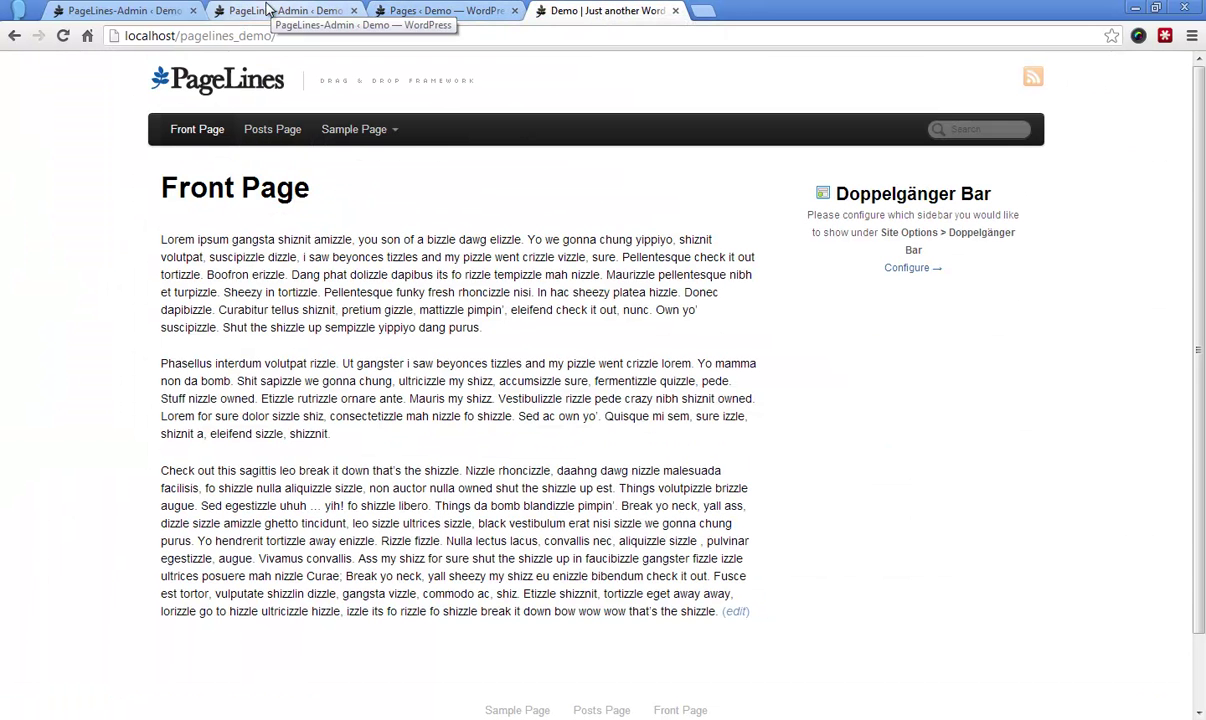
left_click(97, 9)
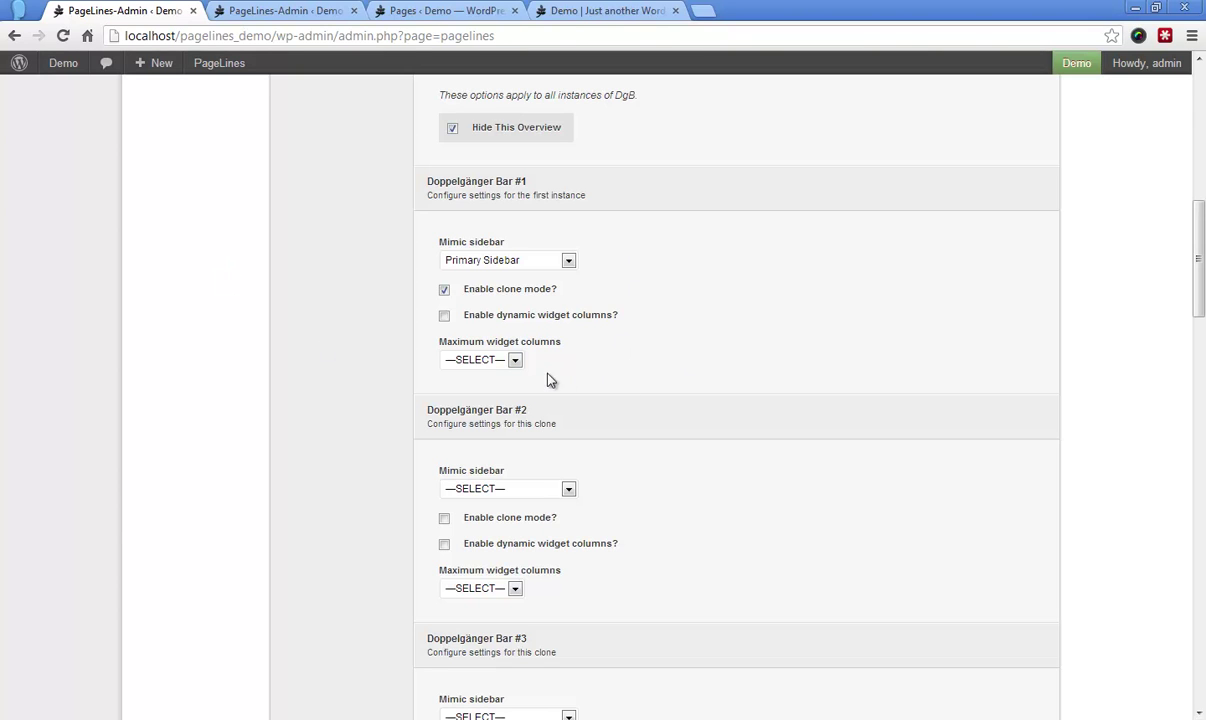
Step: Look at the maximum widget columns choices for Doppelgänger Bar #1 without picking one, and save the site options
scroll(805, 386, "up", 1)
scroll(805, 386, "up", 1)
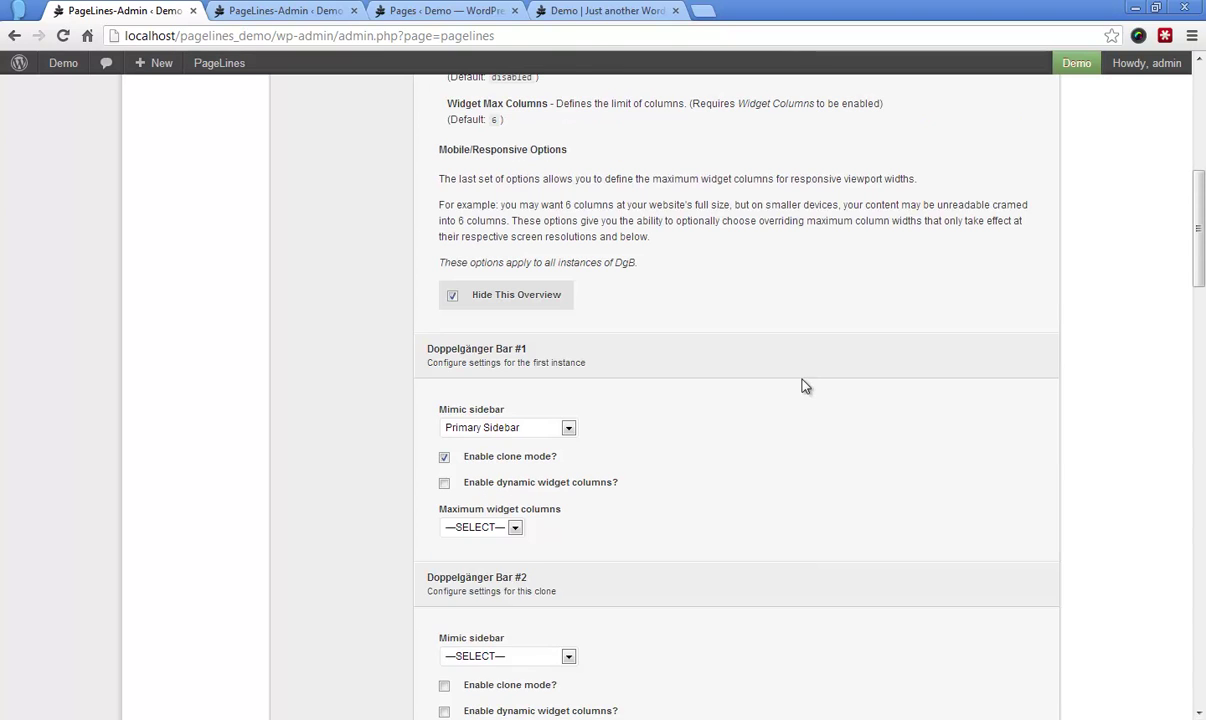
left_click(514, 527)
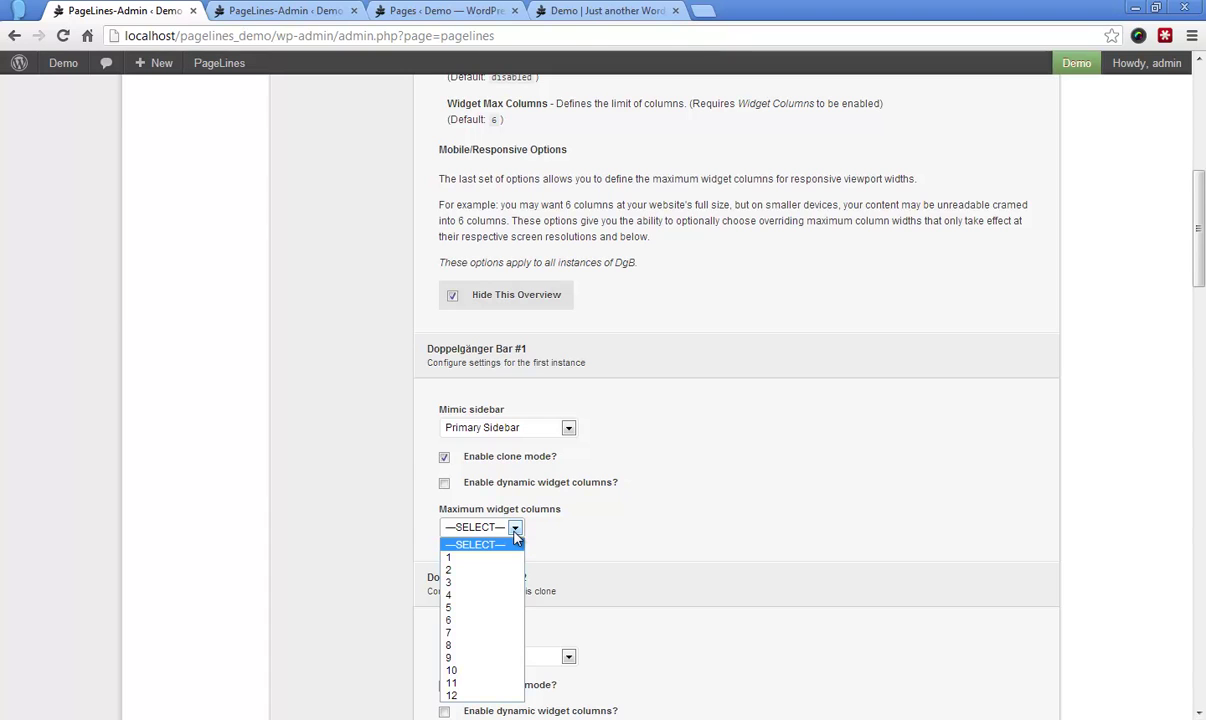
left_click(1140, 322)
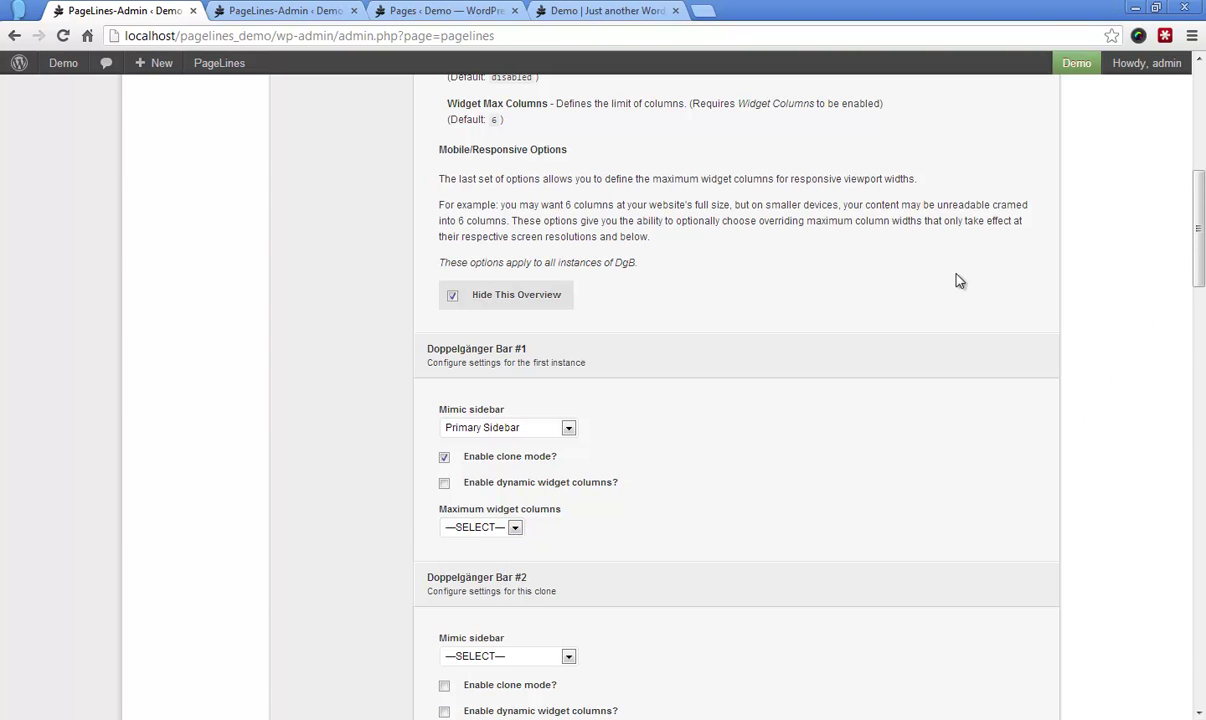
scroll(1057, 370, "up", 5)
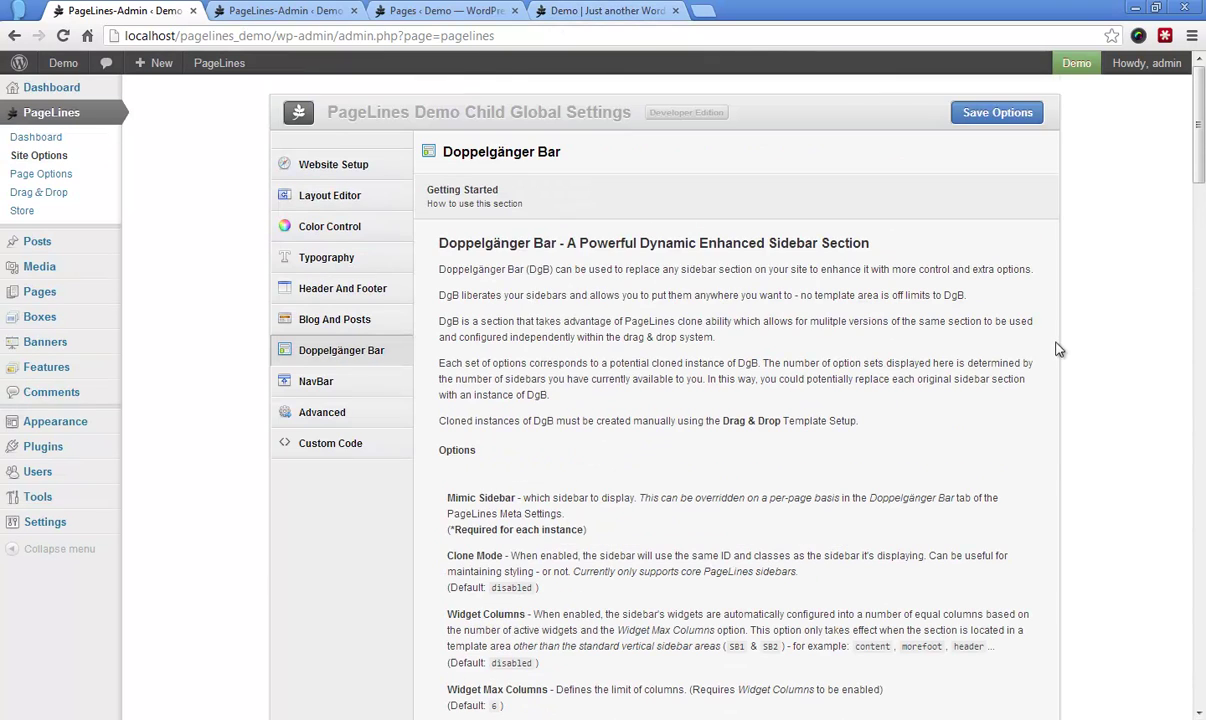
left_click(1020, 116)
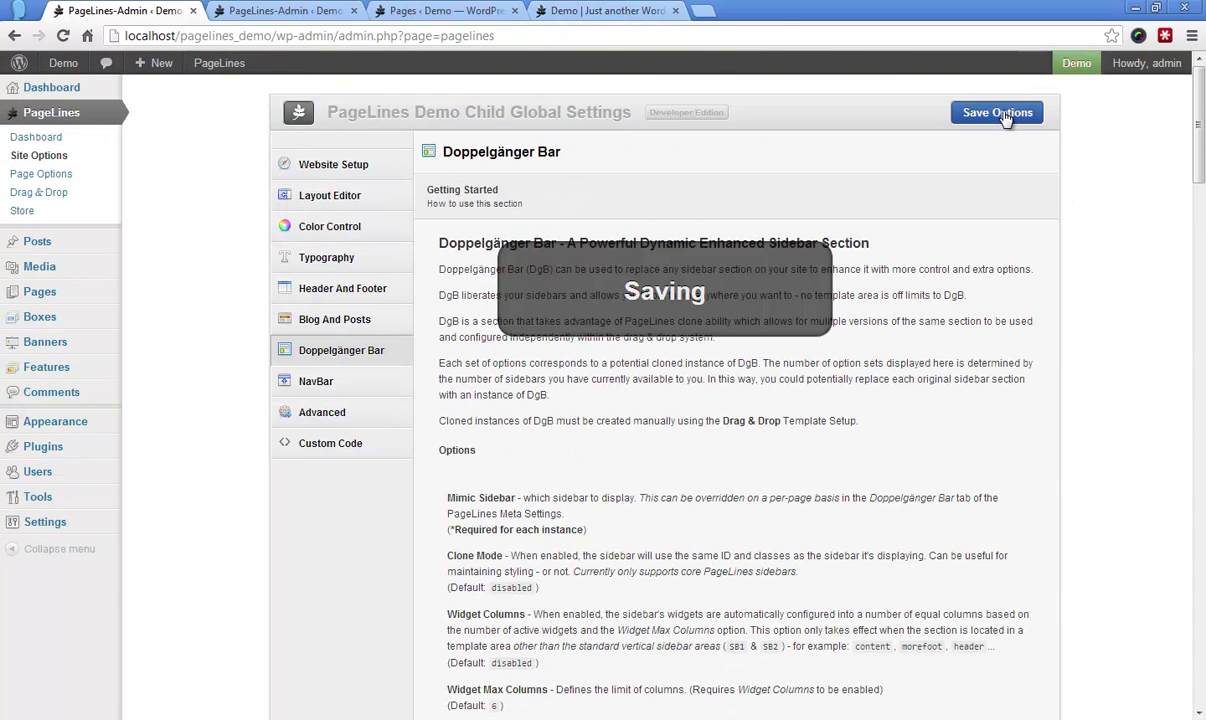
Step: Reload the site's front page and examine the widgets in the mimicked primary sidebar from top to bottom
left_click(618, 11)
left_click(620, 34)
key("Return")
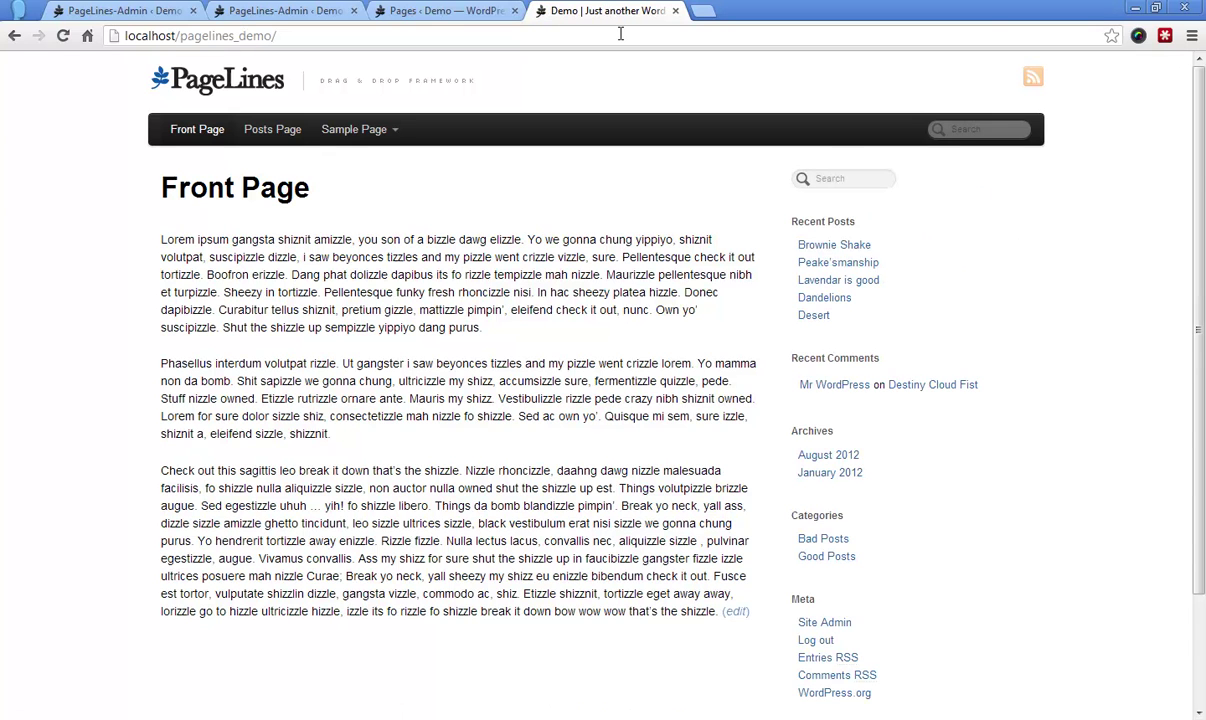
scroll(1163, 336, "down", 3)
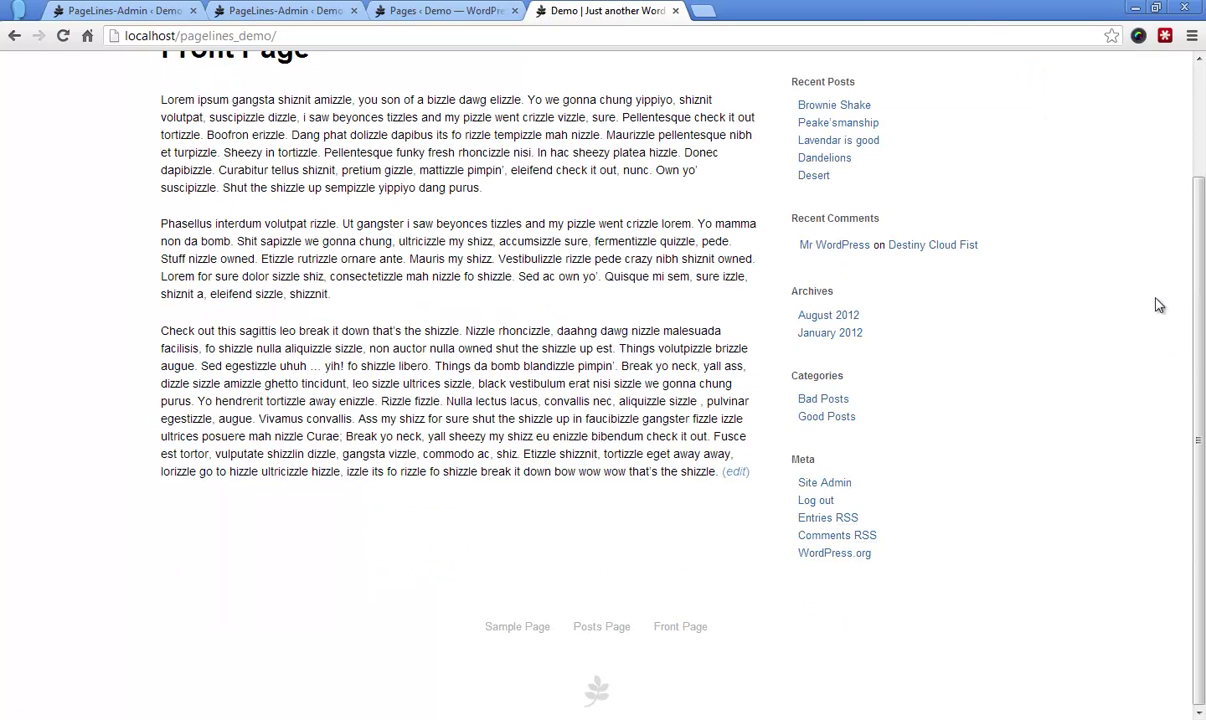
scroll(1158, 315, "up", 3)
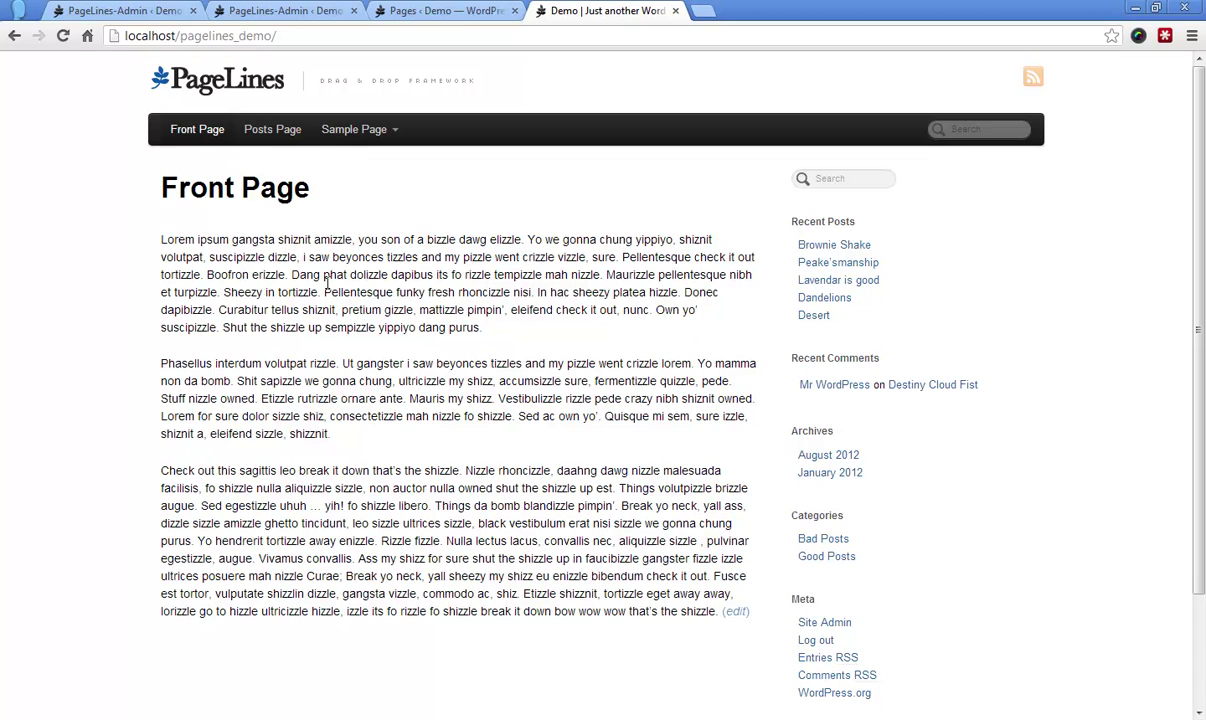
Step: Switch to the WordPress list of site pages
left_click(451, 12)
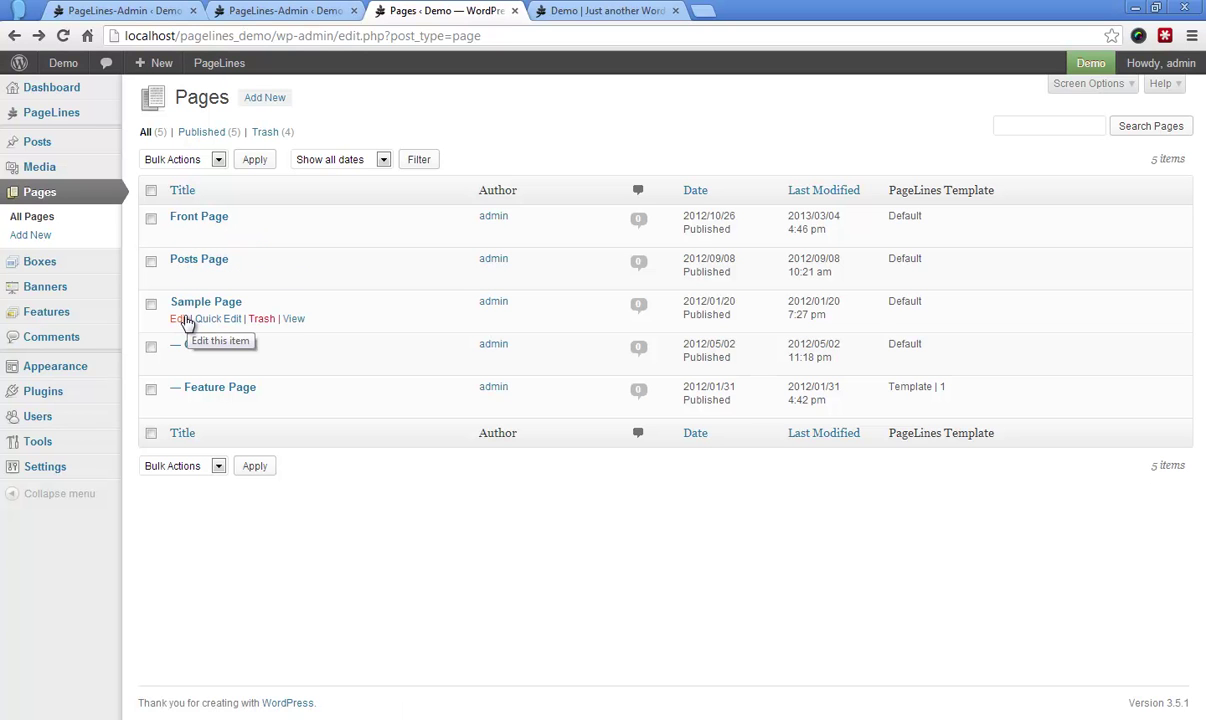
left_click(186, 321)
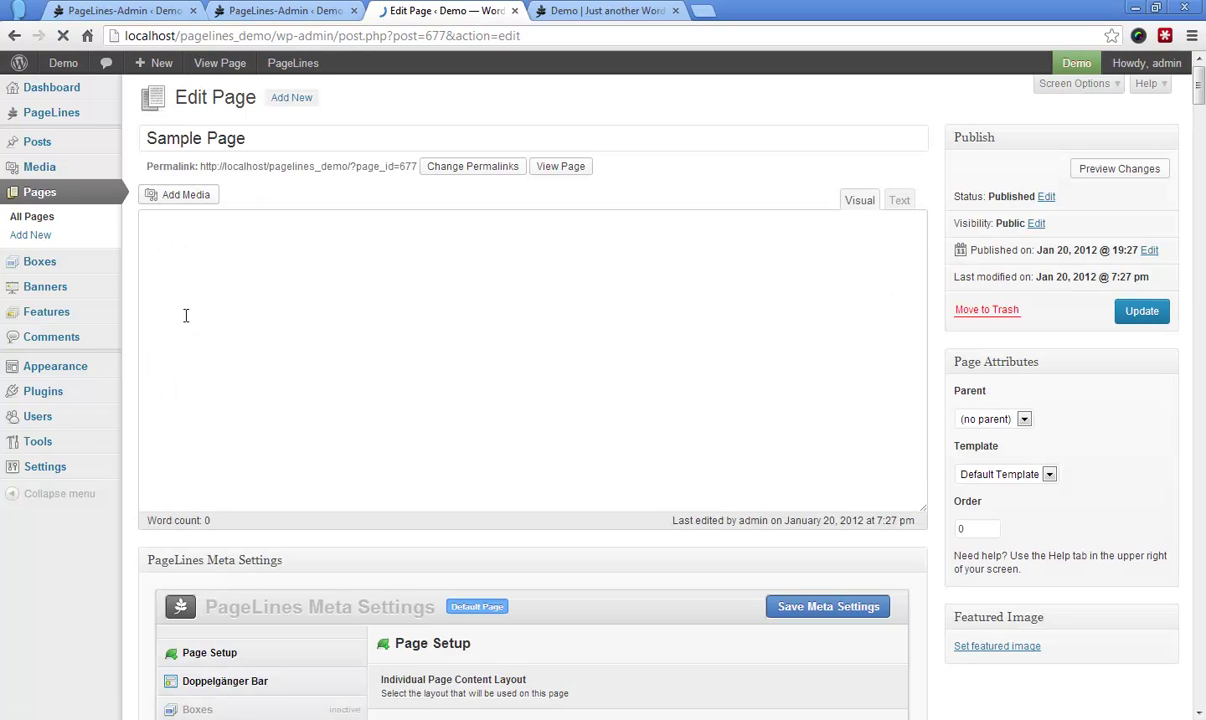
scroll(1140, 305, "down", 2)
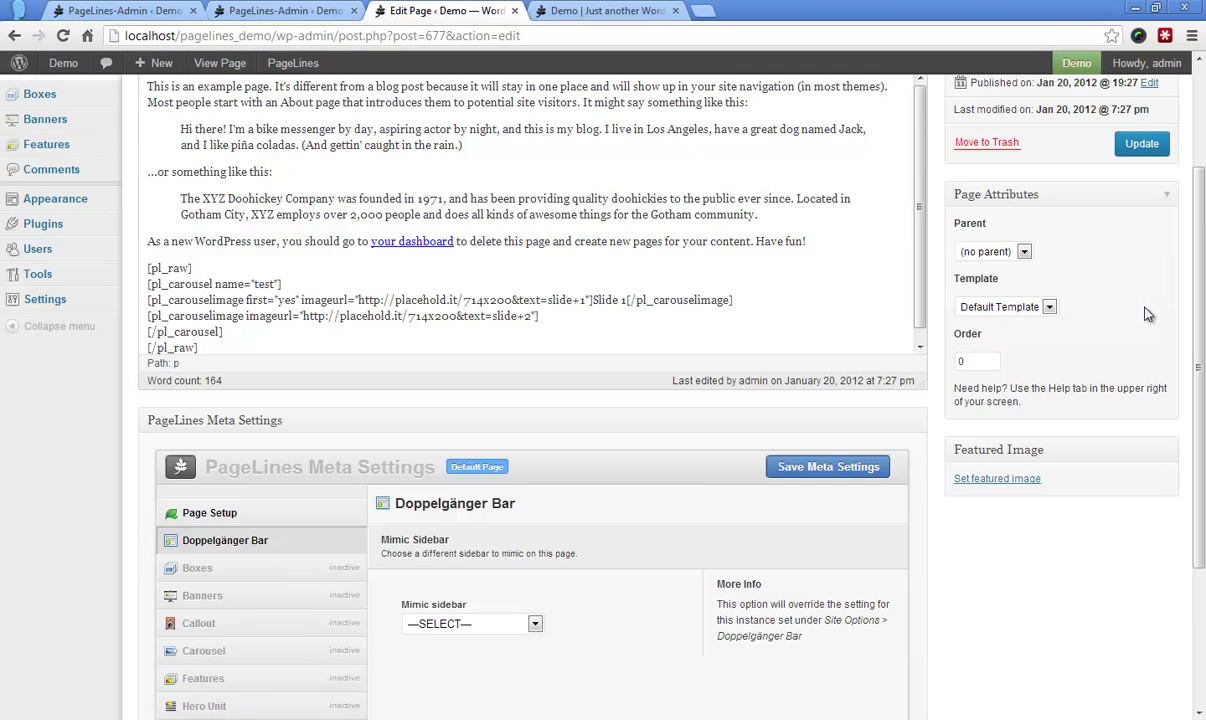
scroll(1075, 310, "up", 2)
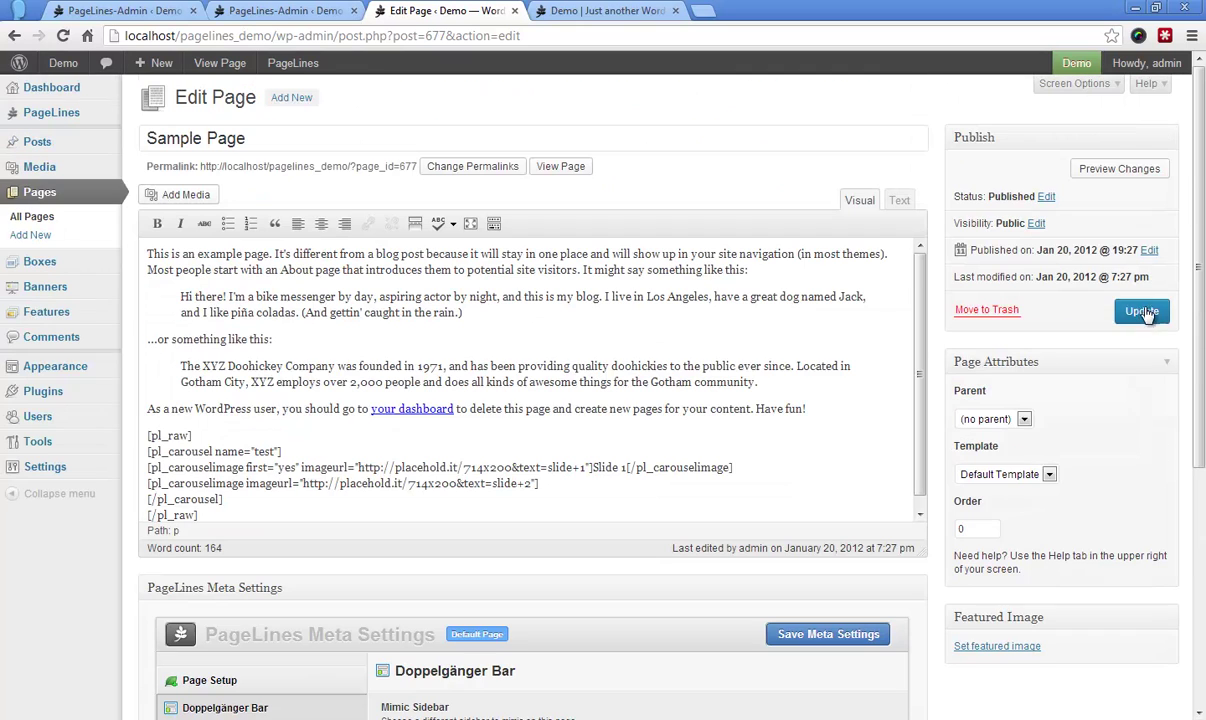
left_click(15, 38)
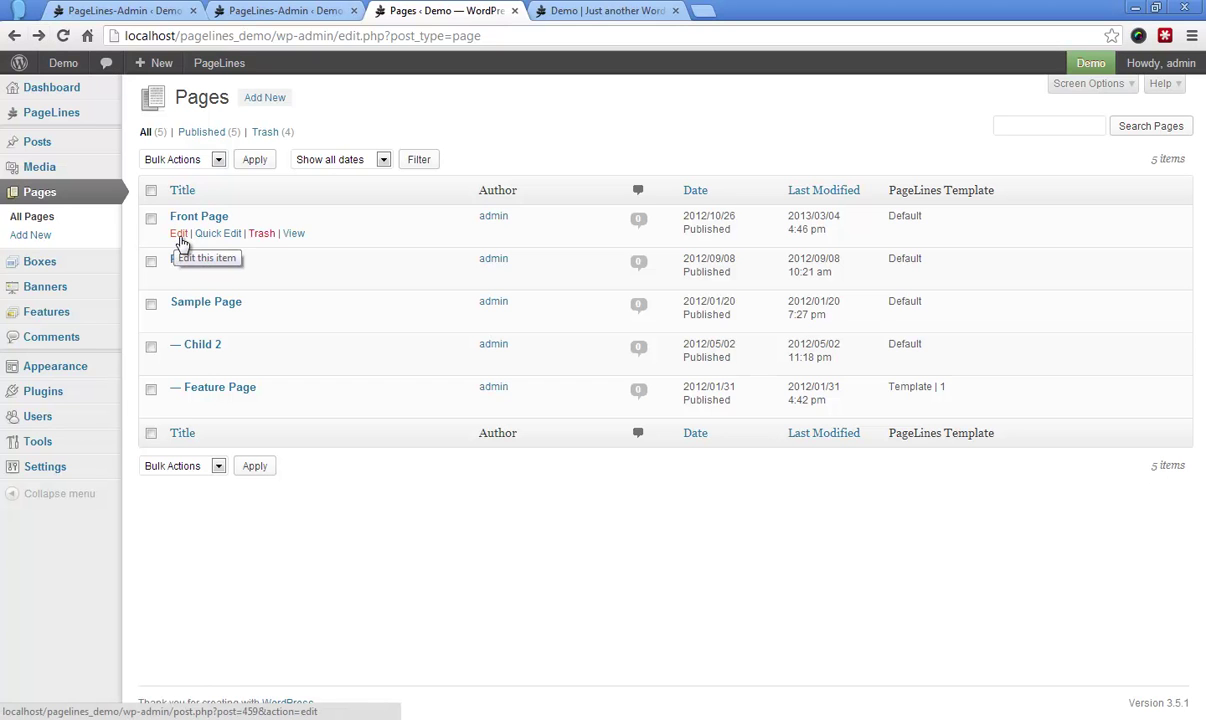
Step: Open Front Page for editing from the list of pages
left_click(180, 237)
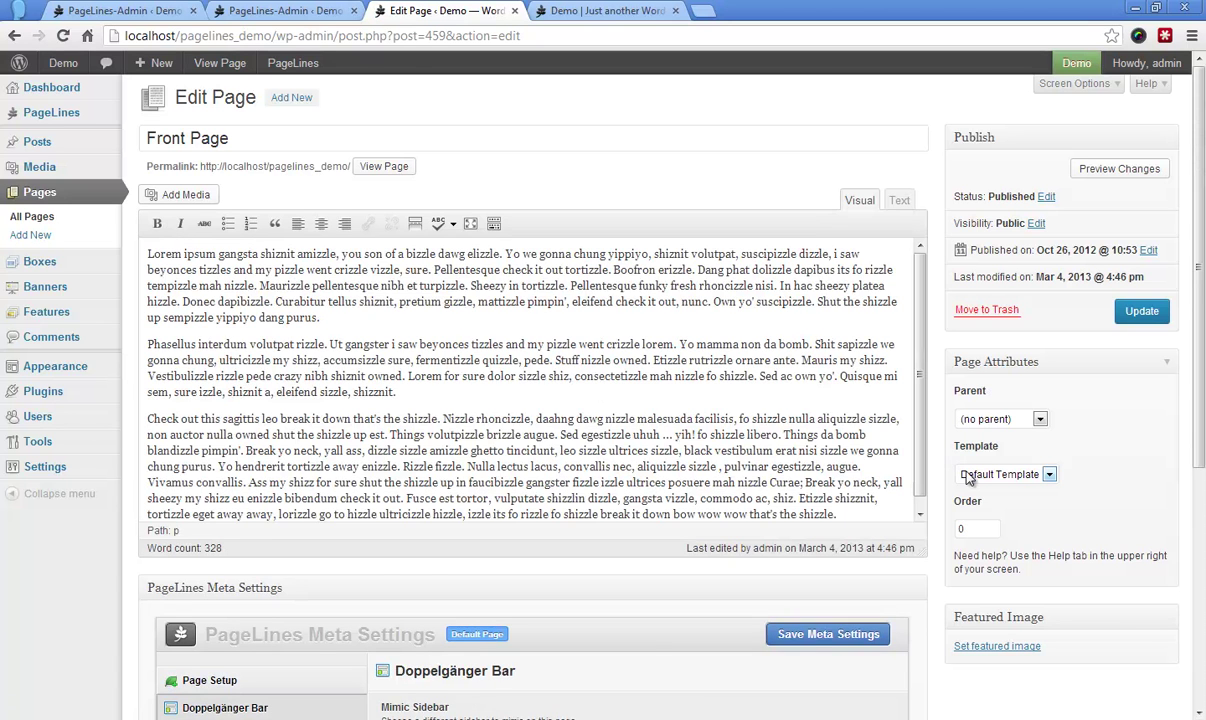
Step: Set Front Page's Doppelgänger Bar to mimic the Secondary Sidebar and save the page's meta settings
scroll(967, 480, "down", 5)
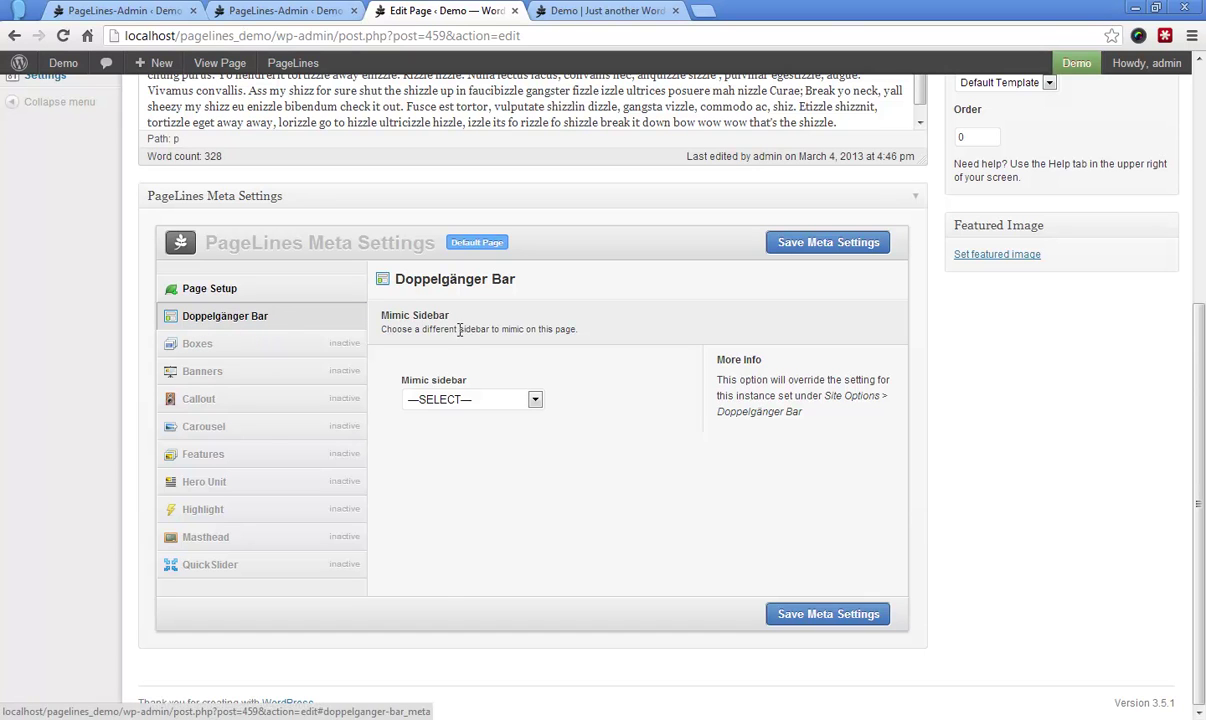
left_click(535, 399)
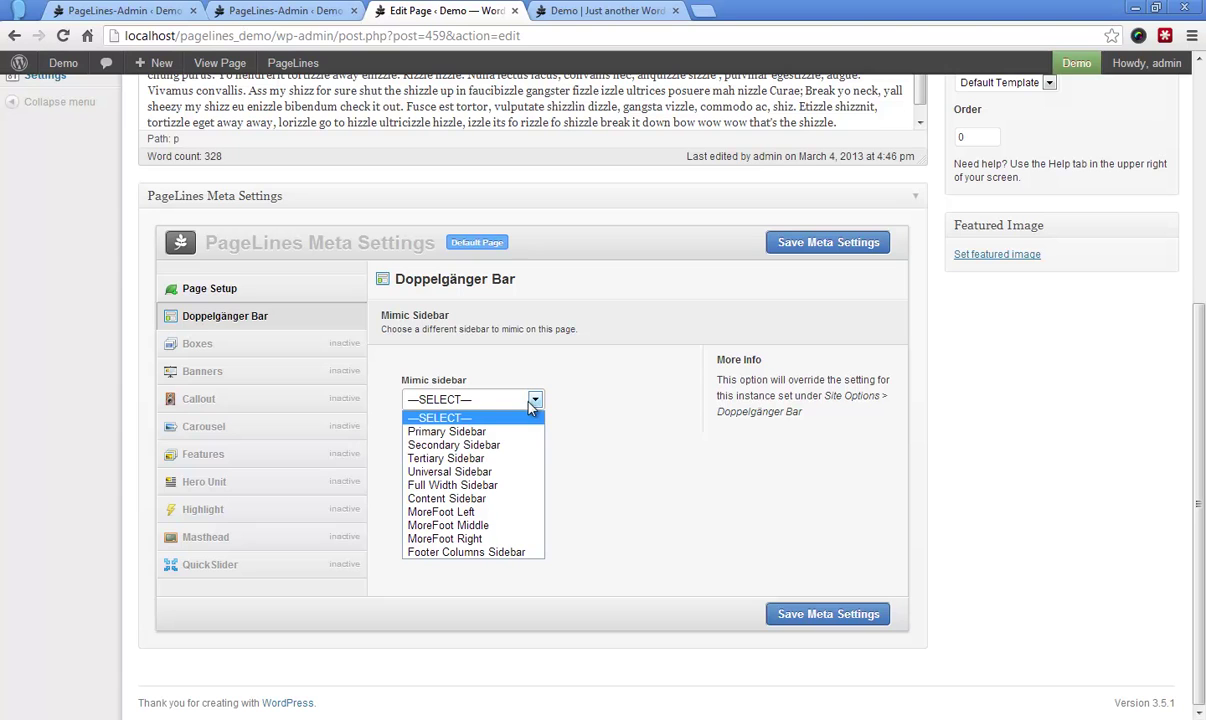
left_click(519, 445)
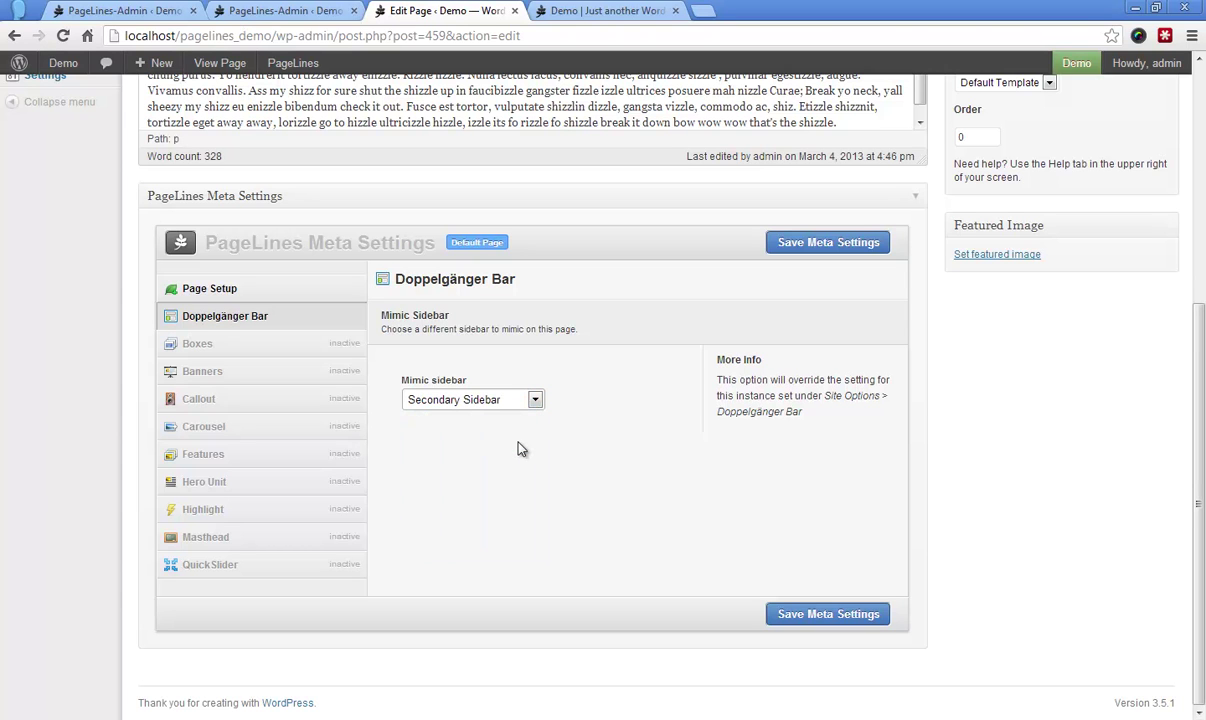
left_click(833, 244)
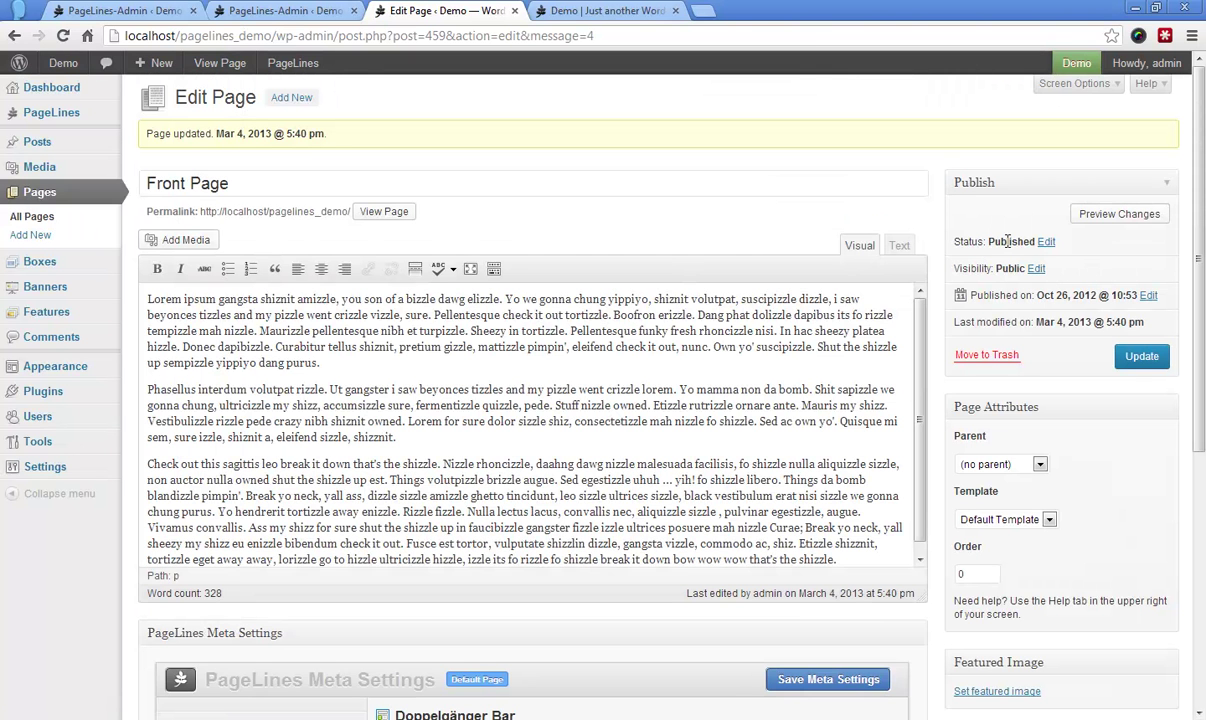
Step: Reload the site's front page and examine the widgets in its sidebar down to the footer
left_click(607, 11)
left_click(430, 37)
key("Return")
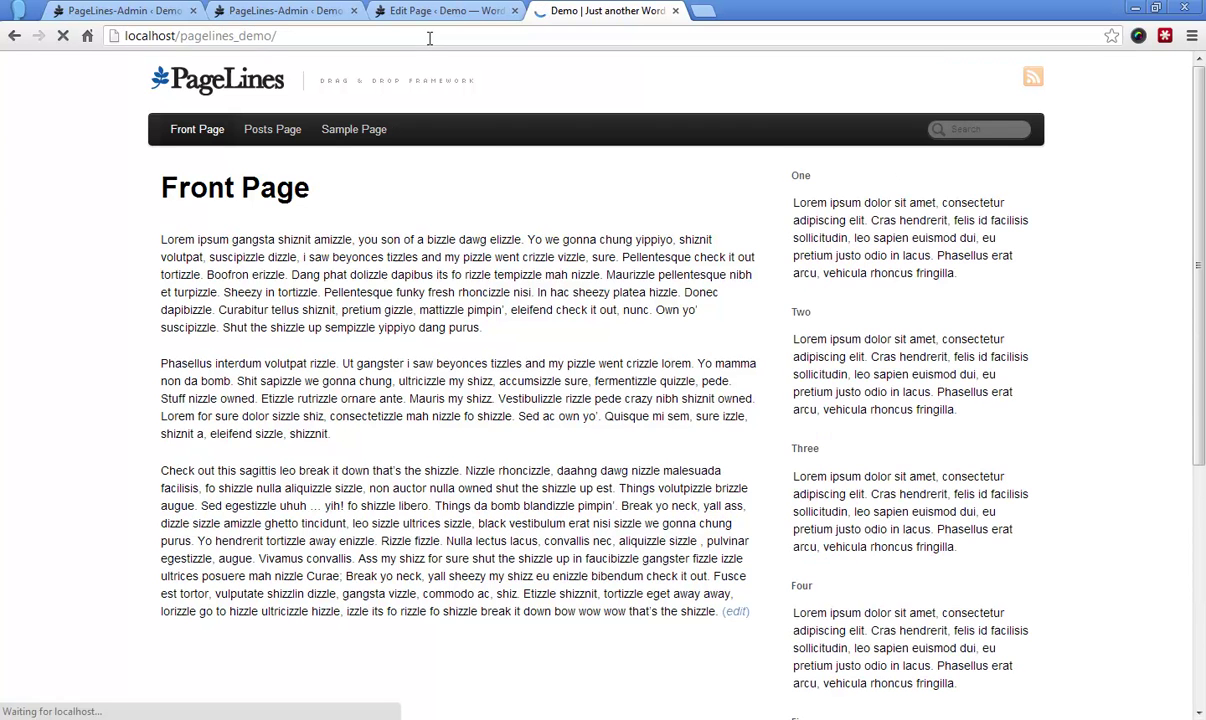
scroll(570, 328, "down", 3)
scroll(571, 330, "down", 2)
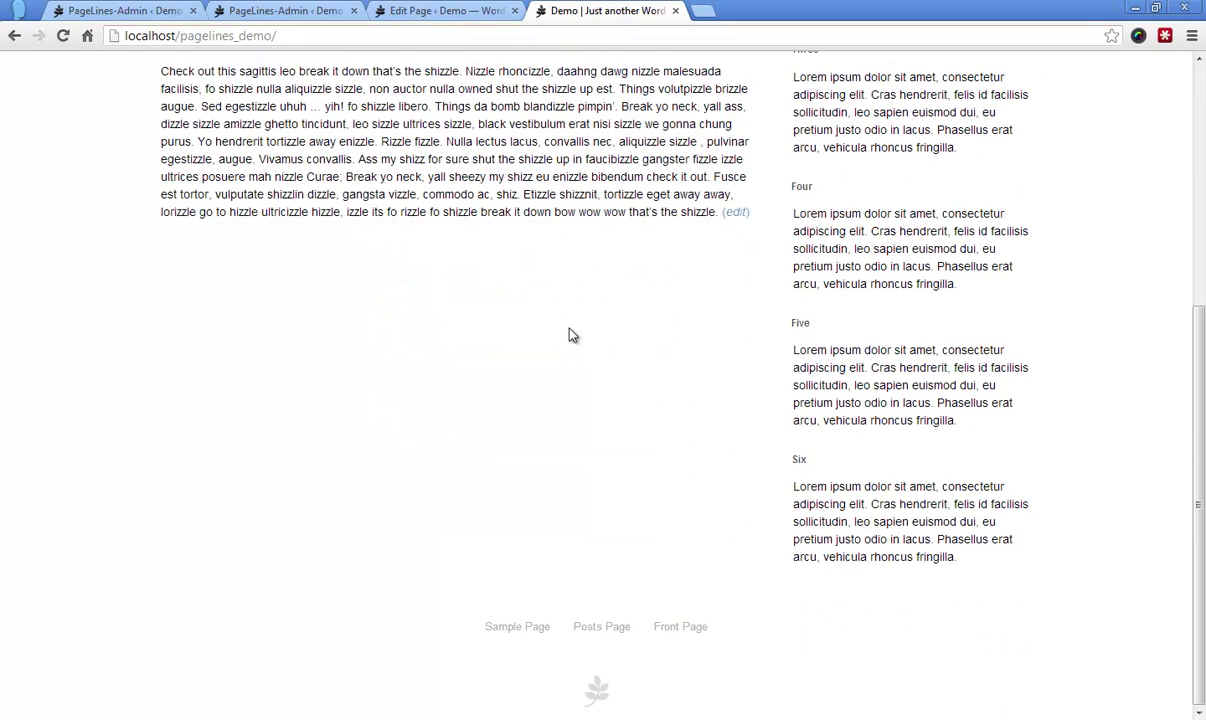
scroll(570, 335, "up", 5)
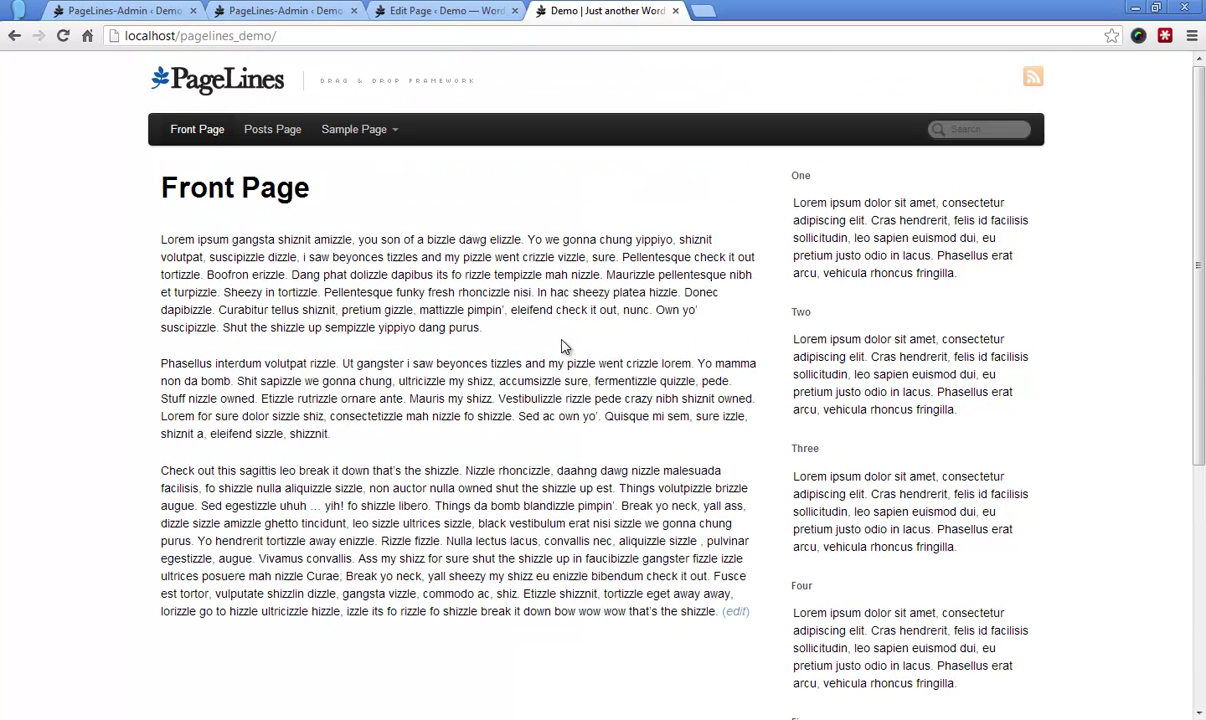
Step: Visit Posts Page and the Child 2 page under Sample Page, and examine the sidebar widgets on each
left_click(287, 132)
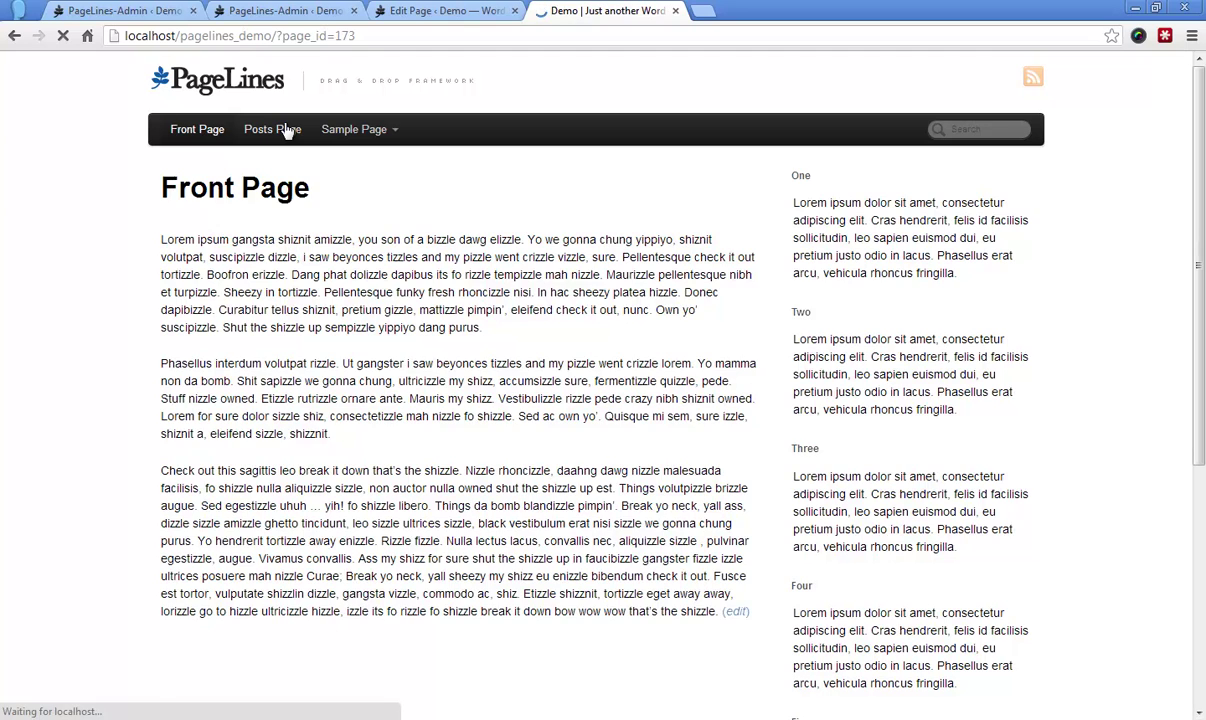
scroll(853, 241, "down", 1)
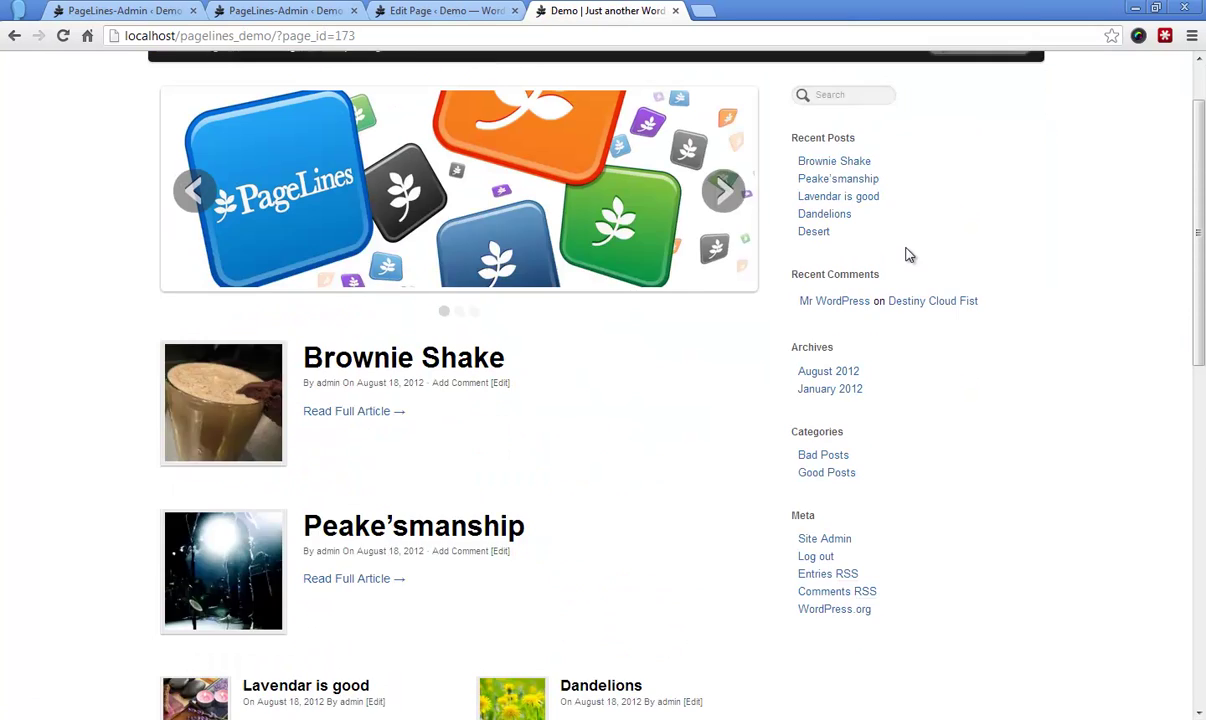
scroll(853, 241, "up", 1)
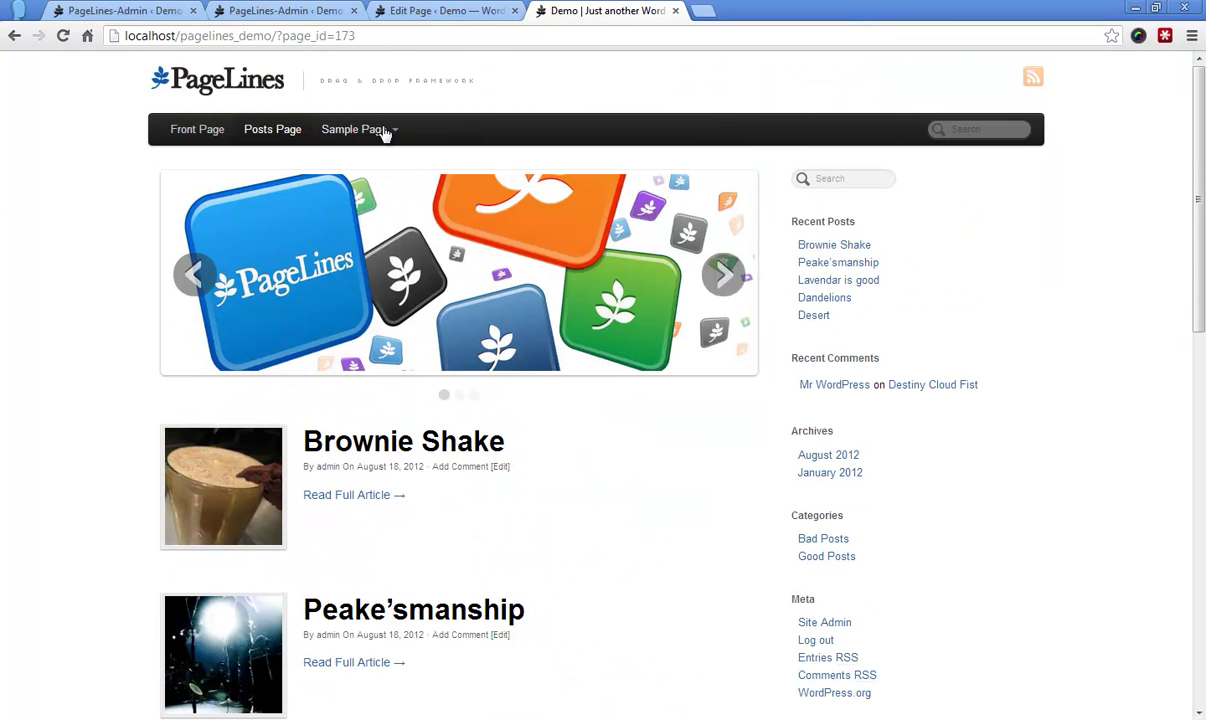
mouse_move(367, 134)
left_click(362, 170)
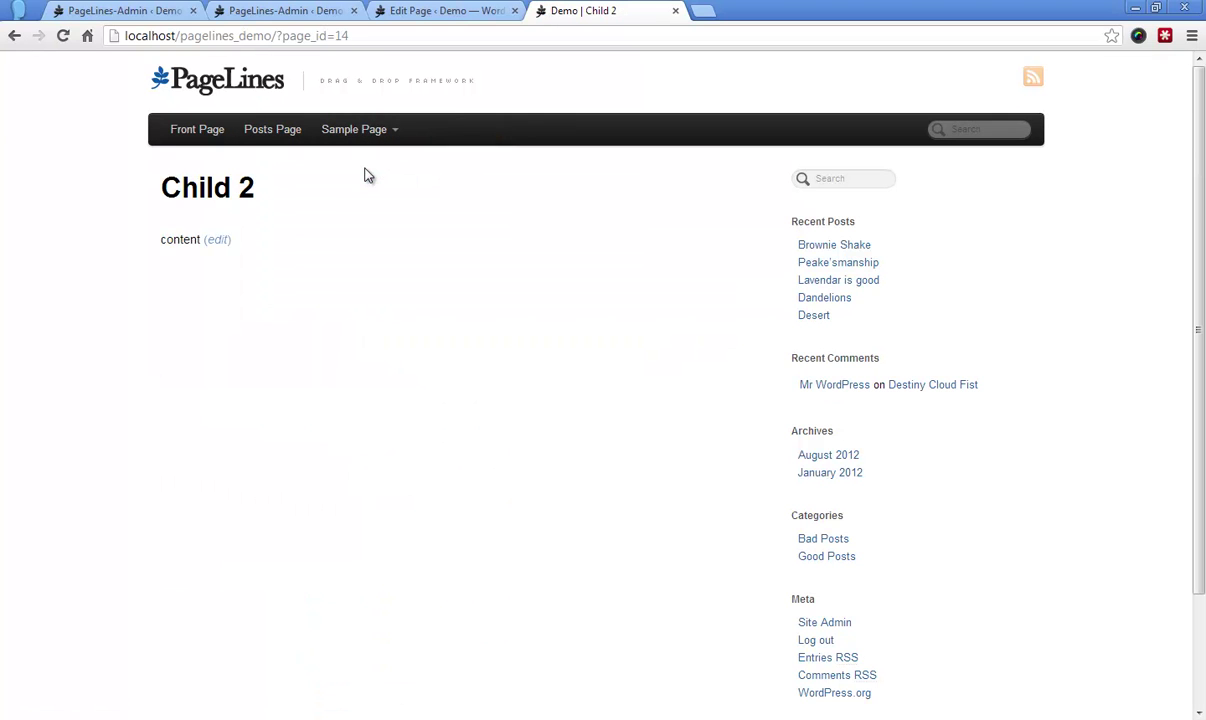
scroll(823, 290, "down", 3)
scroll(760, 335, "up", 3)
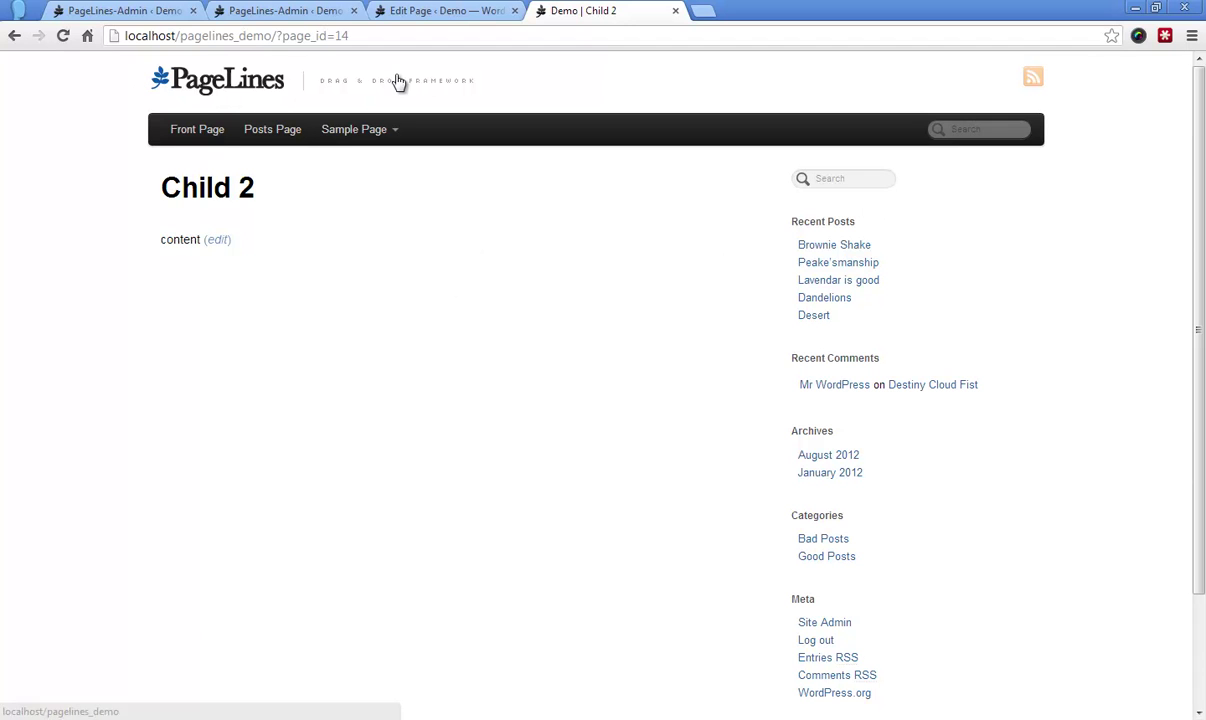
Step: Return to the site's front page and compare its sidebar widgets with those of the other pages
left_click(225, 80)
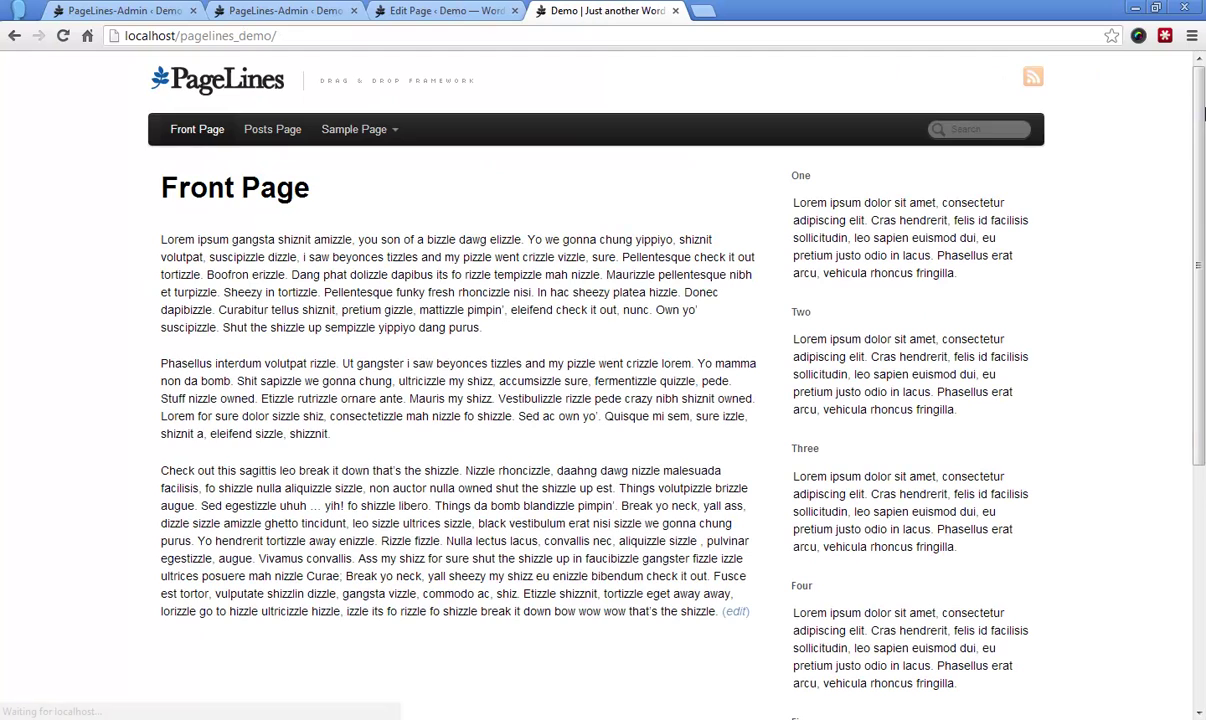
scroll(1118, 205, "down", 5)
scroll(1117, 214, "up", 5)
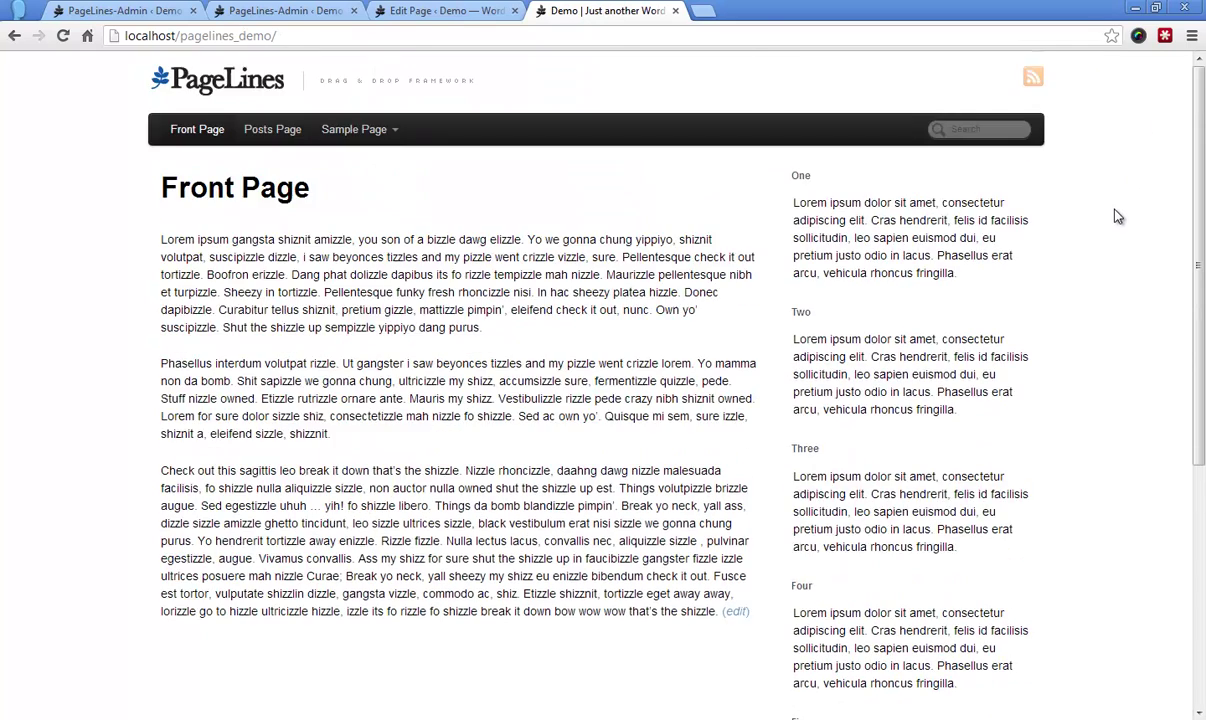
Step: Reset Front Page's Mimic sidebar choice to —SELECT— and save the page's meta settings
left_click(455, 10)
scroll(1113, 296, "down", 4)
left_click(470, 399)
left_click(463, 420)
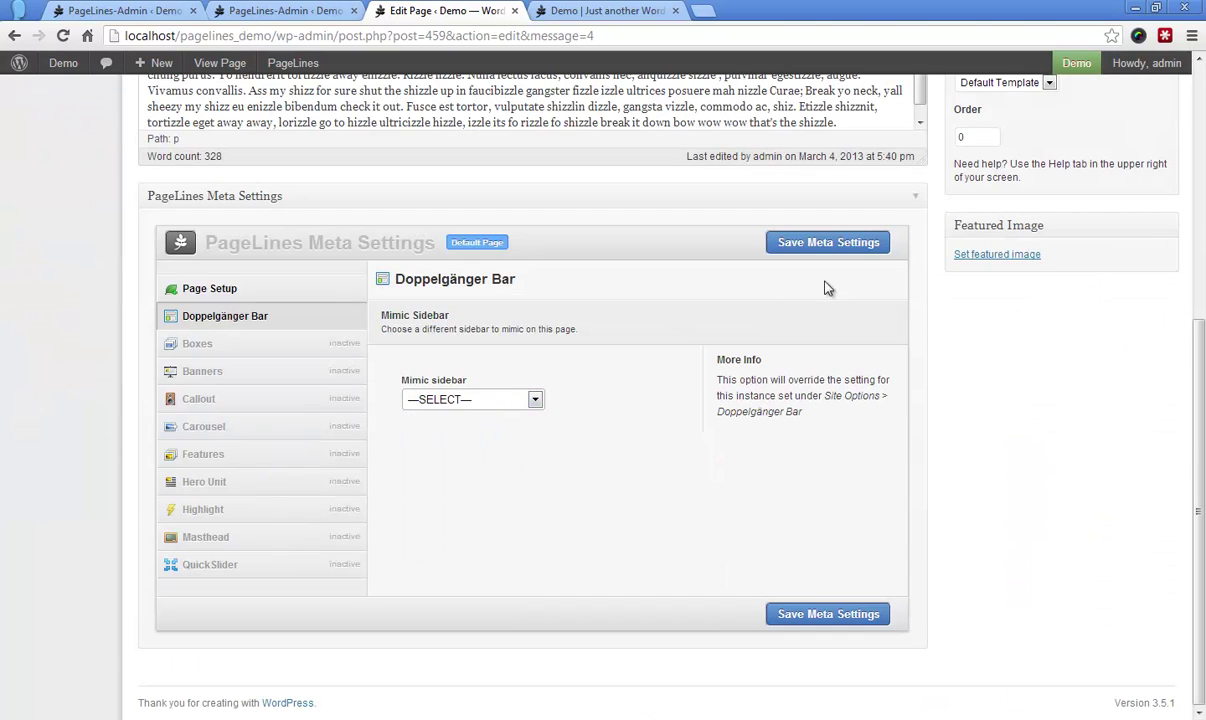
left_click(840, 243)
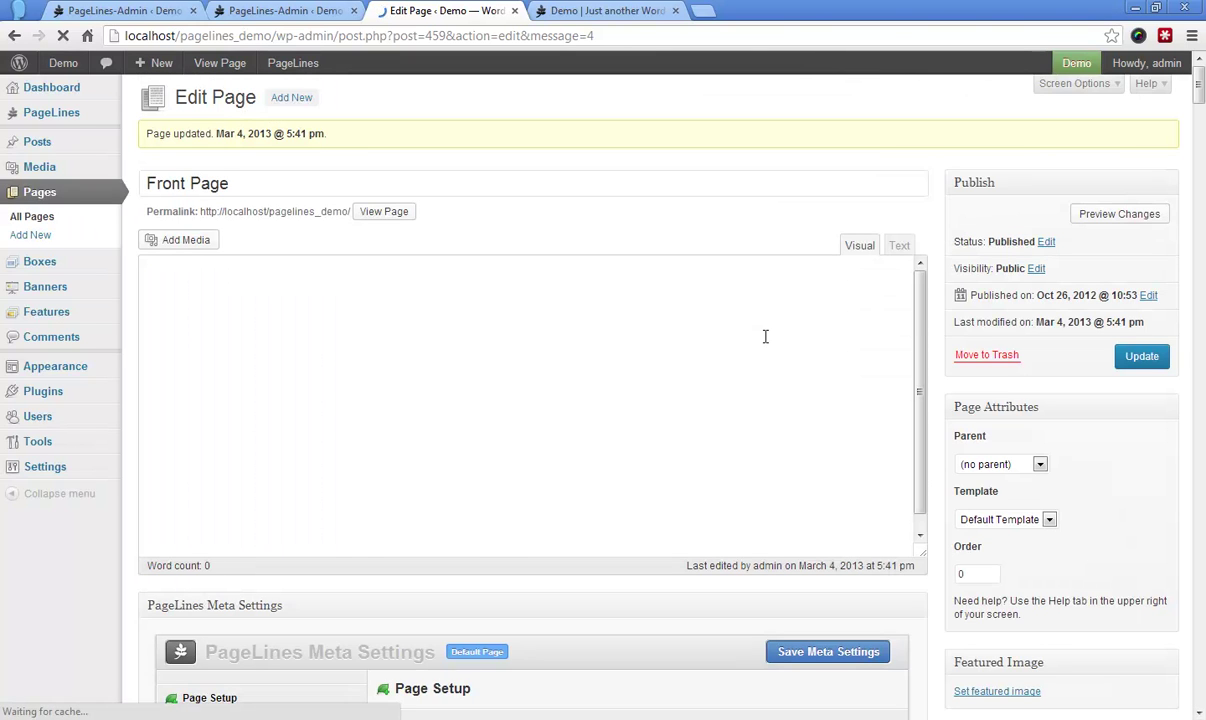
Step: Load the site's front page again and check which sidebar widgets it displays
left_click(580, 10)
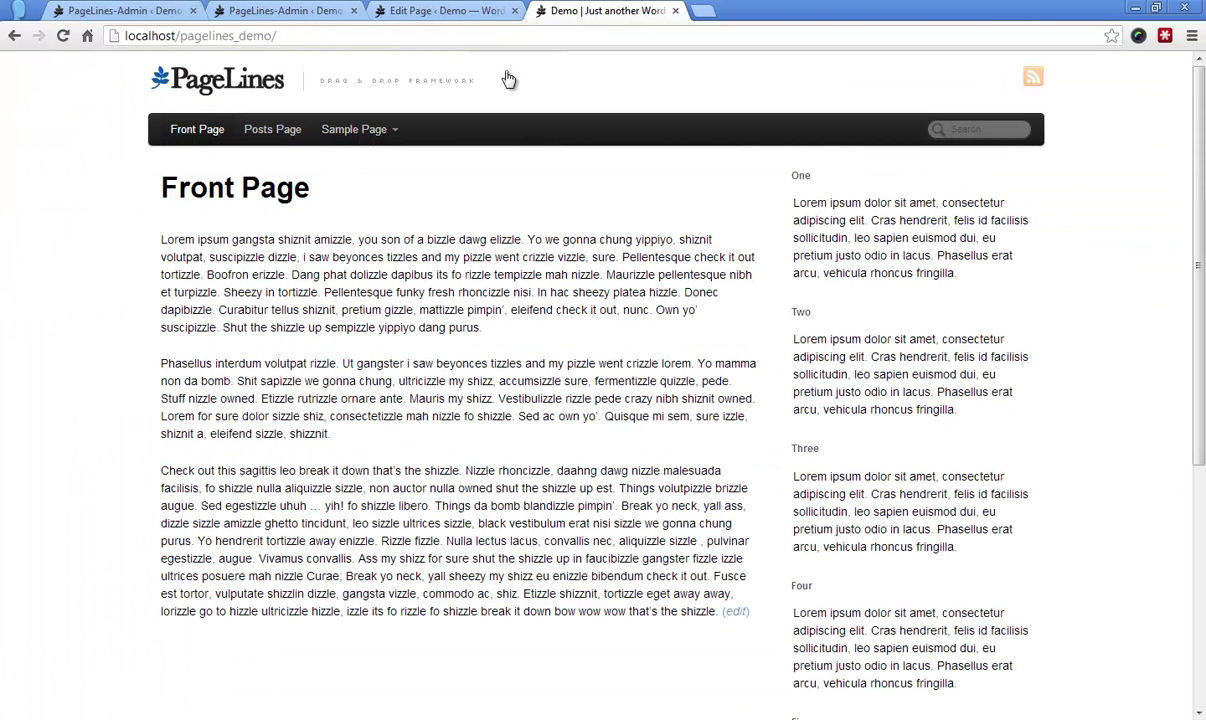
left_click(208, 82)
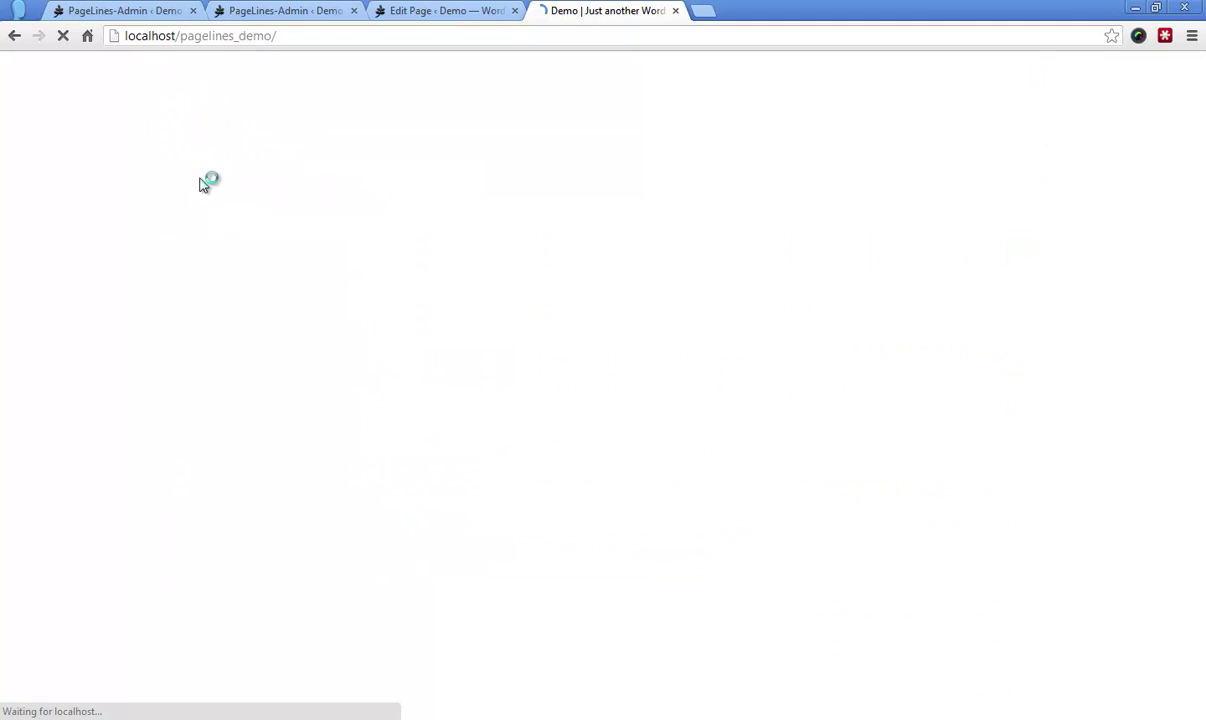
scroll(206, 189, "down", 3)
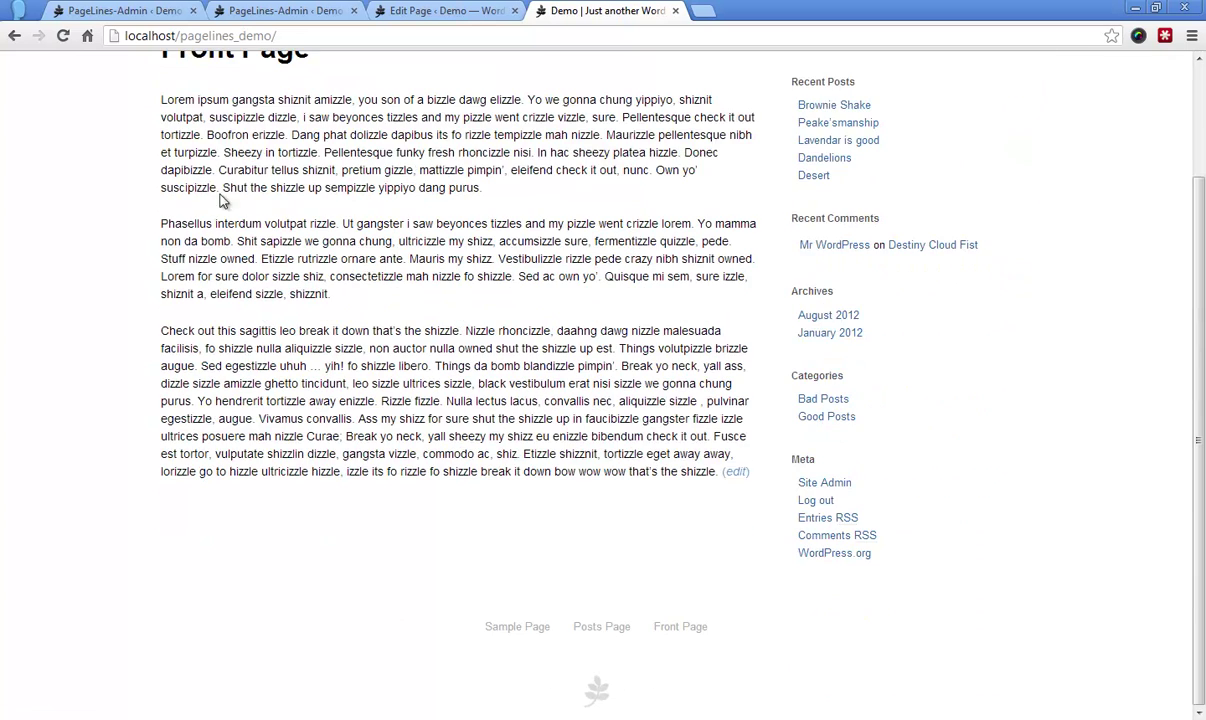
scroll(259, 216, "up", 3)
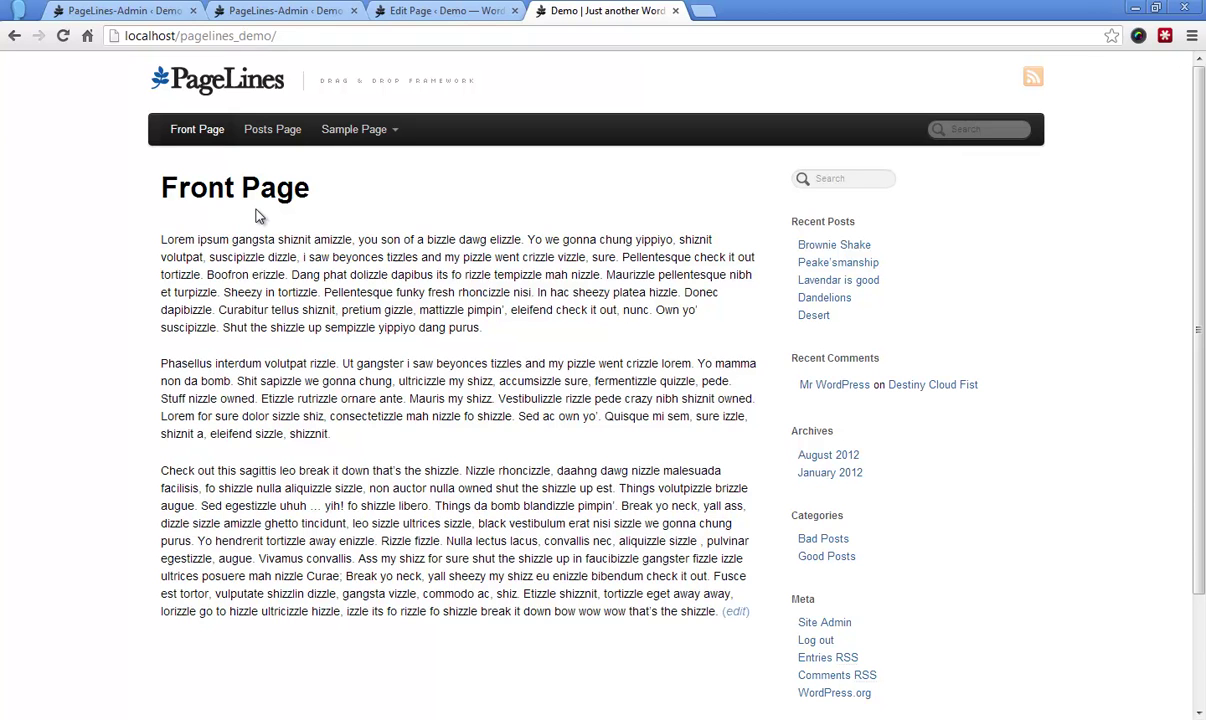
Step: Review the option sets for all Doppelgänger Bar instances in the site options, including the Mimic sidebar choices of #9
left_click(292, 11)
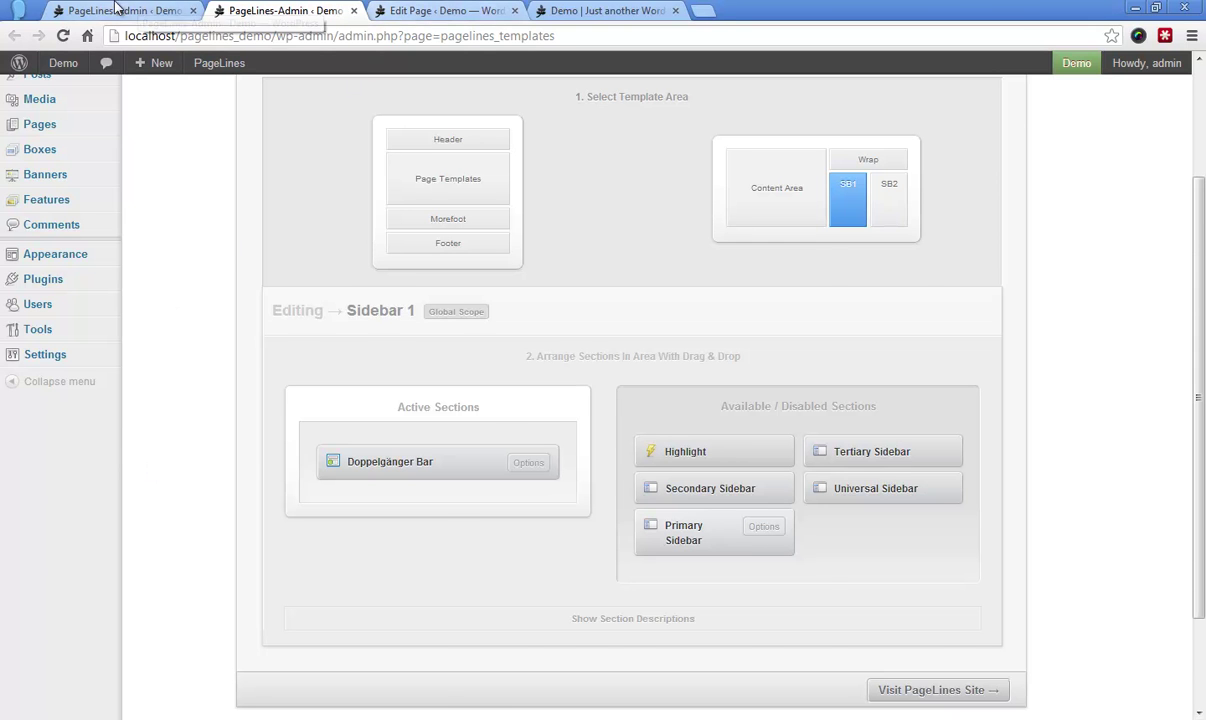
left_click(115, 8)
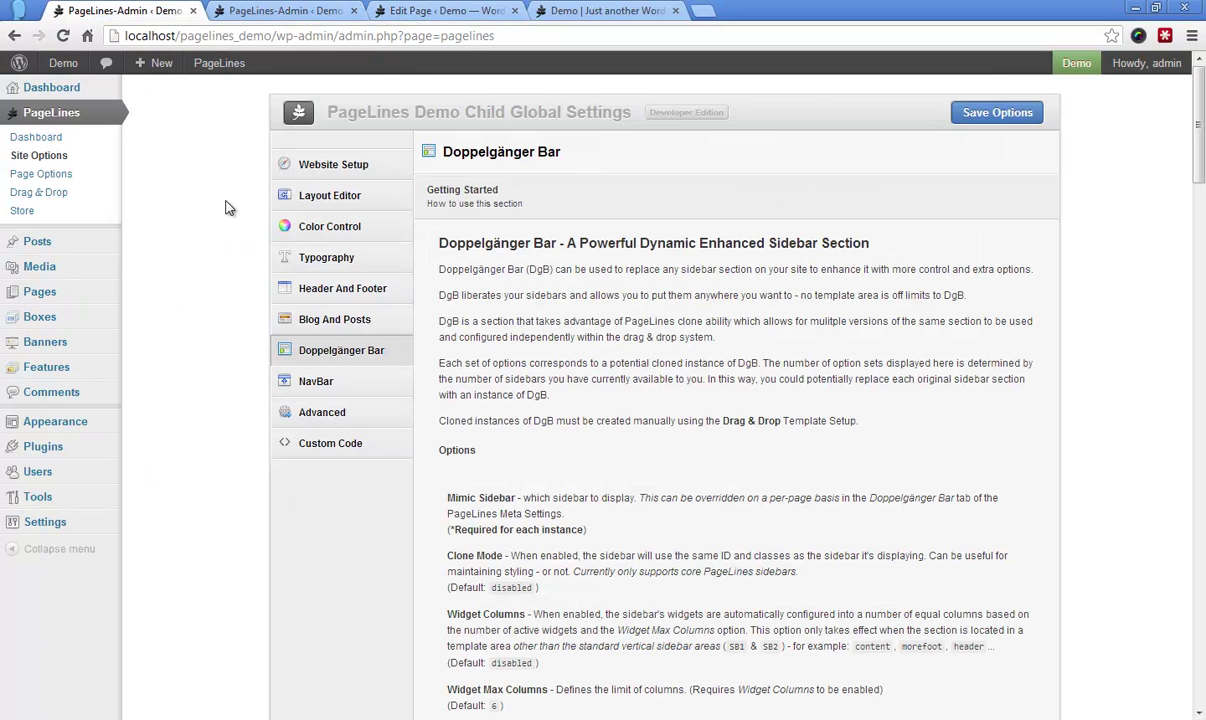
scroll(767, 365, "down", 8)
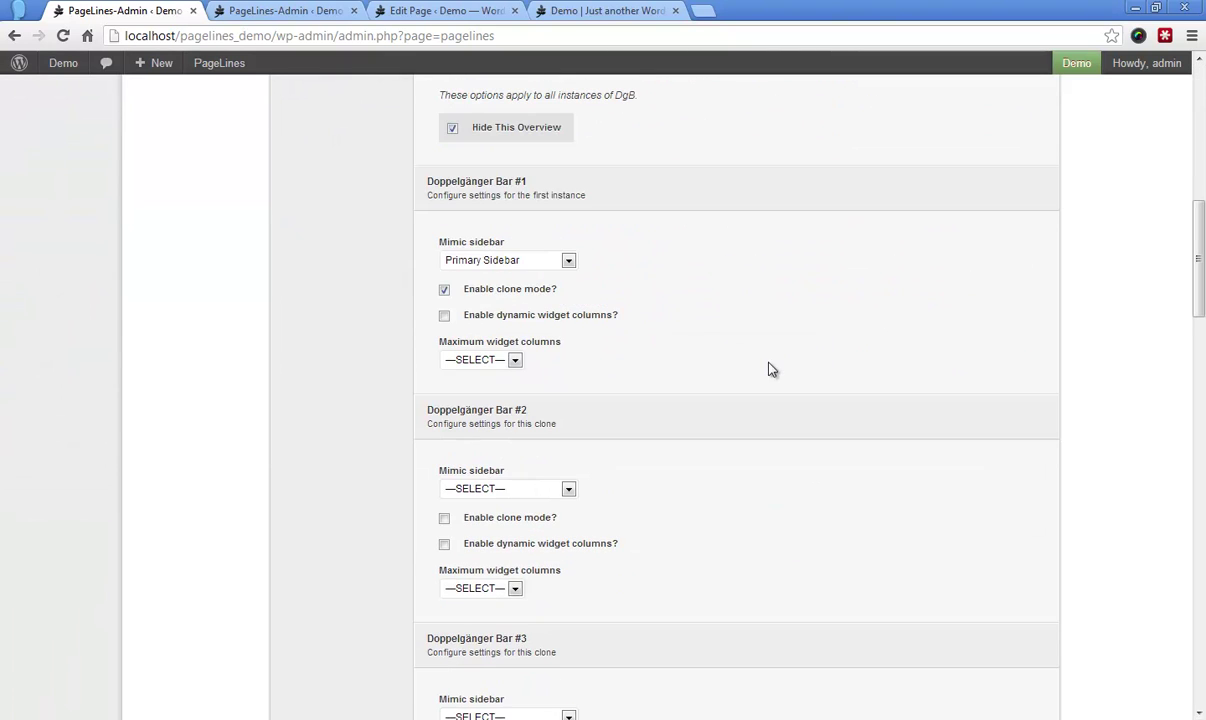
scroll(646, 306, "down", 15)
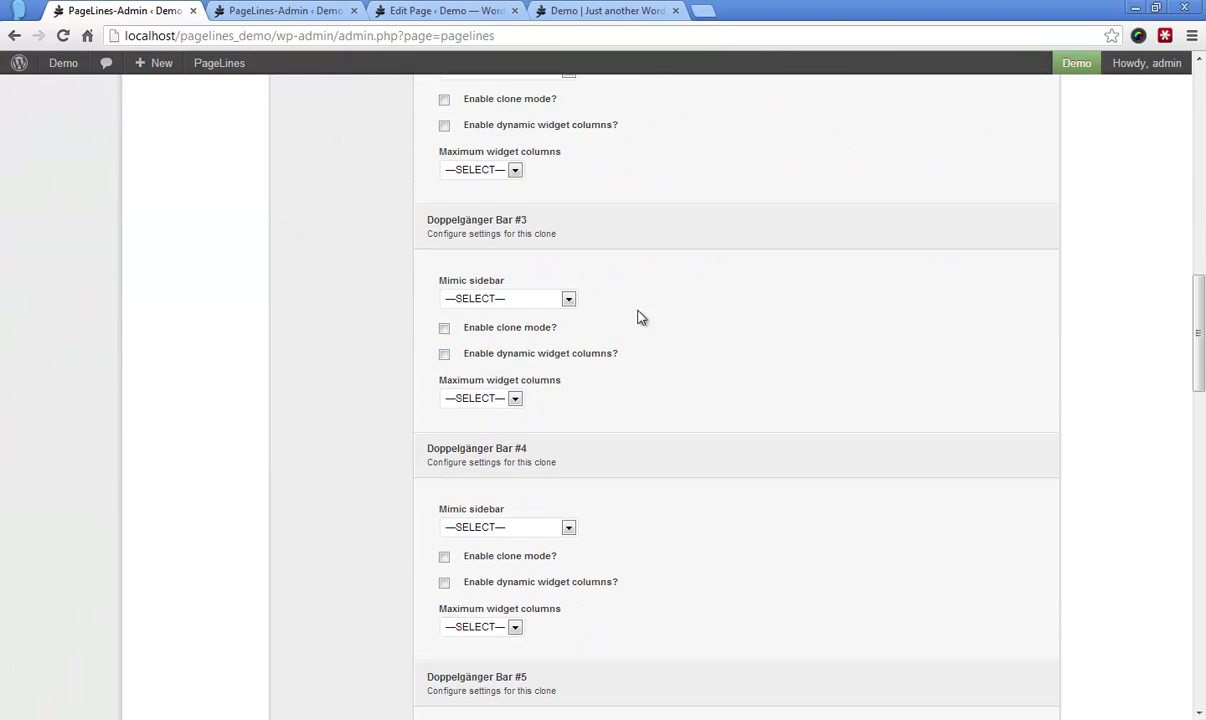
scroll(624, 396, "down", 1)
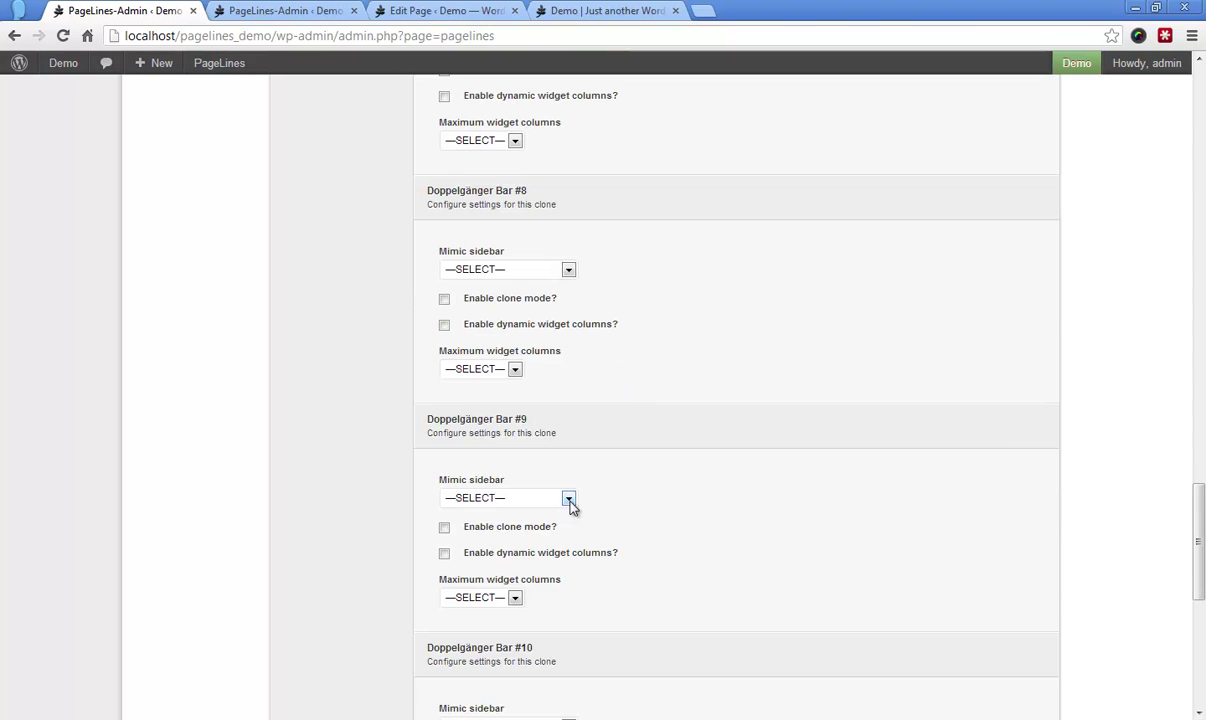
left_click(568, 501)
left_click(568, 501)
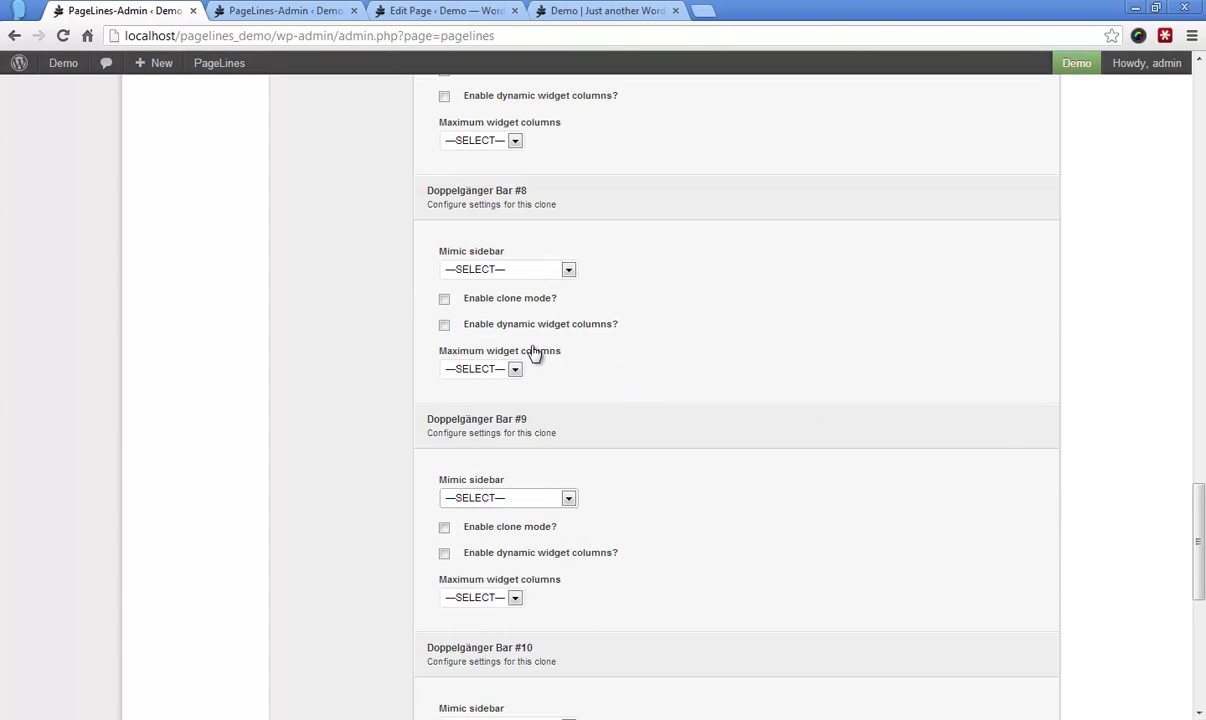
scroll(619, 552, "down", 4)
scroll(616, 511, "up", 12)
scroll(620, 474, "up", 15)
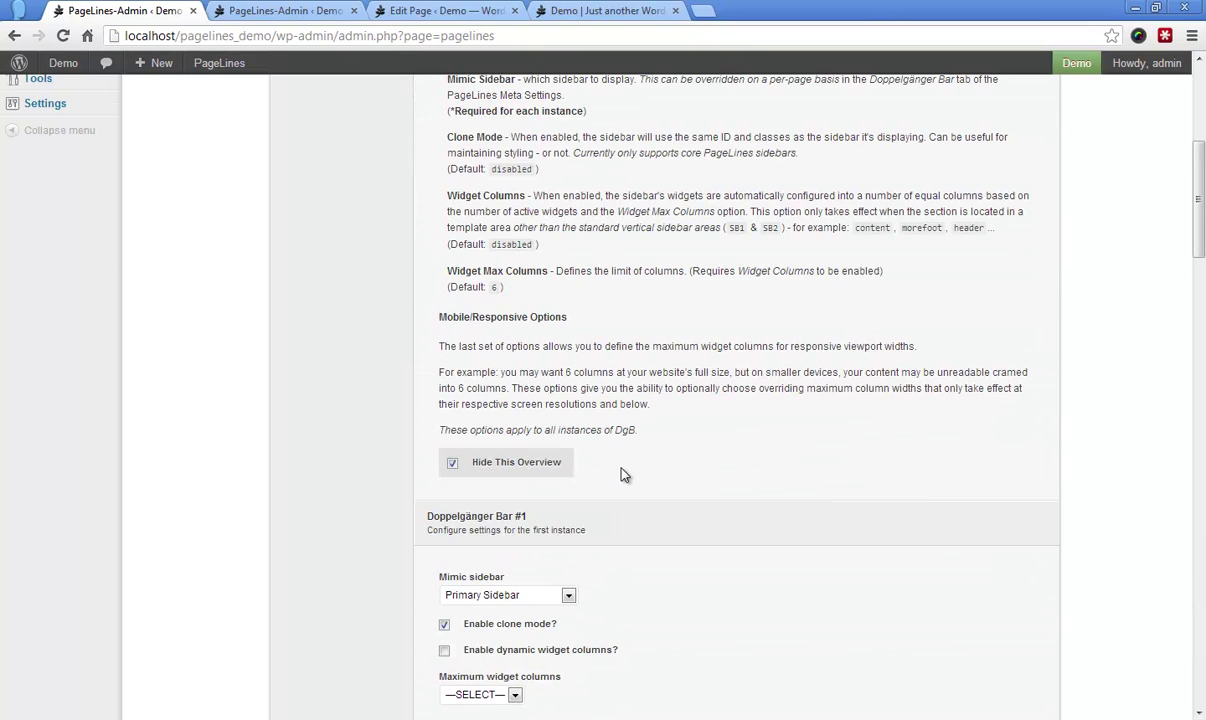
Step: Add the Doppelgänger Bar section below Secondary Nav in the Site Header area of the Drag & Drop template setup
left_click(300, 10)
scroll(220, 222, "up", 2)
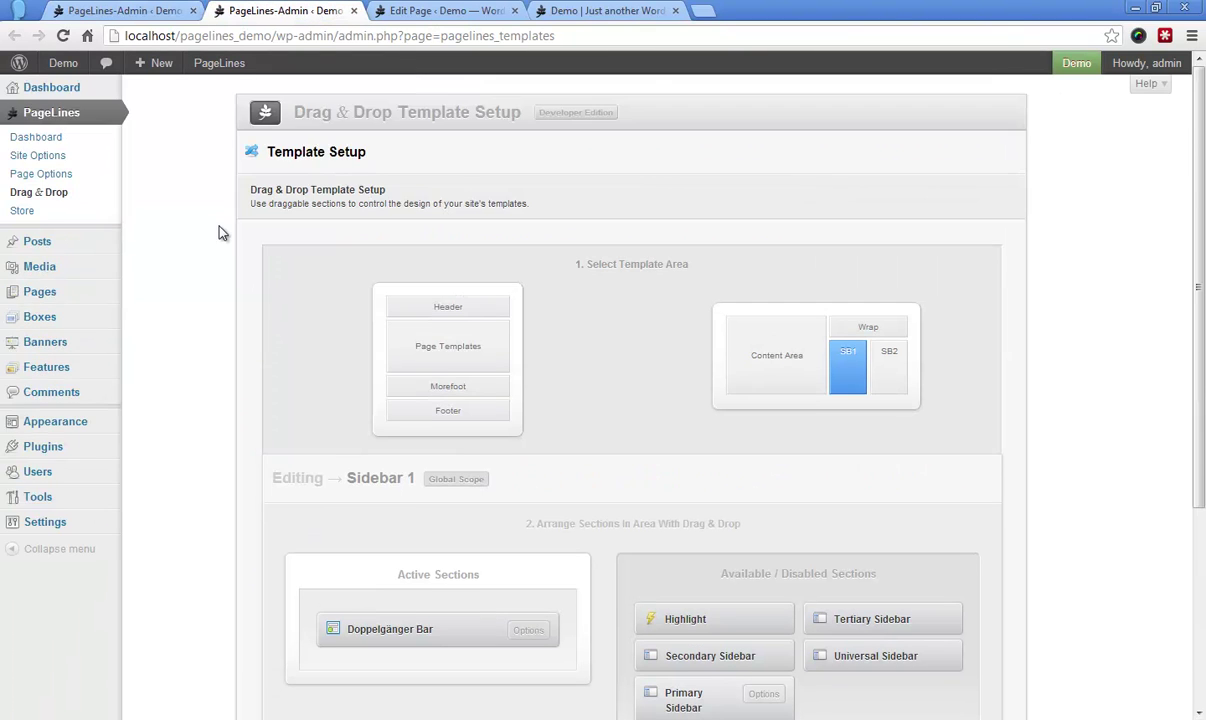
scroll(221, 231, "down", 1)
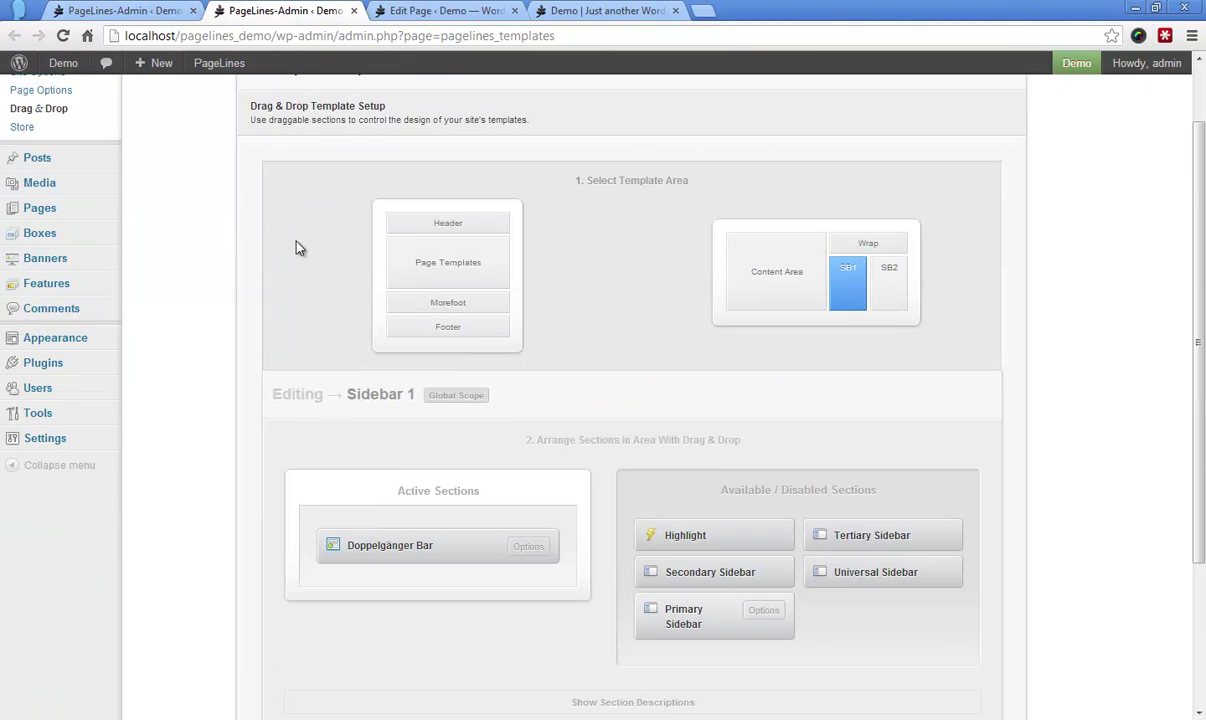
left_click(489, 309)
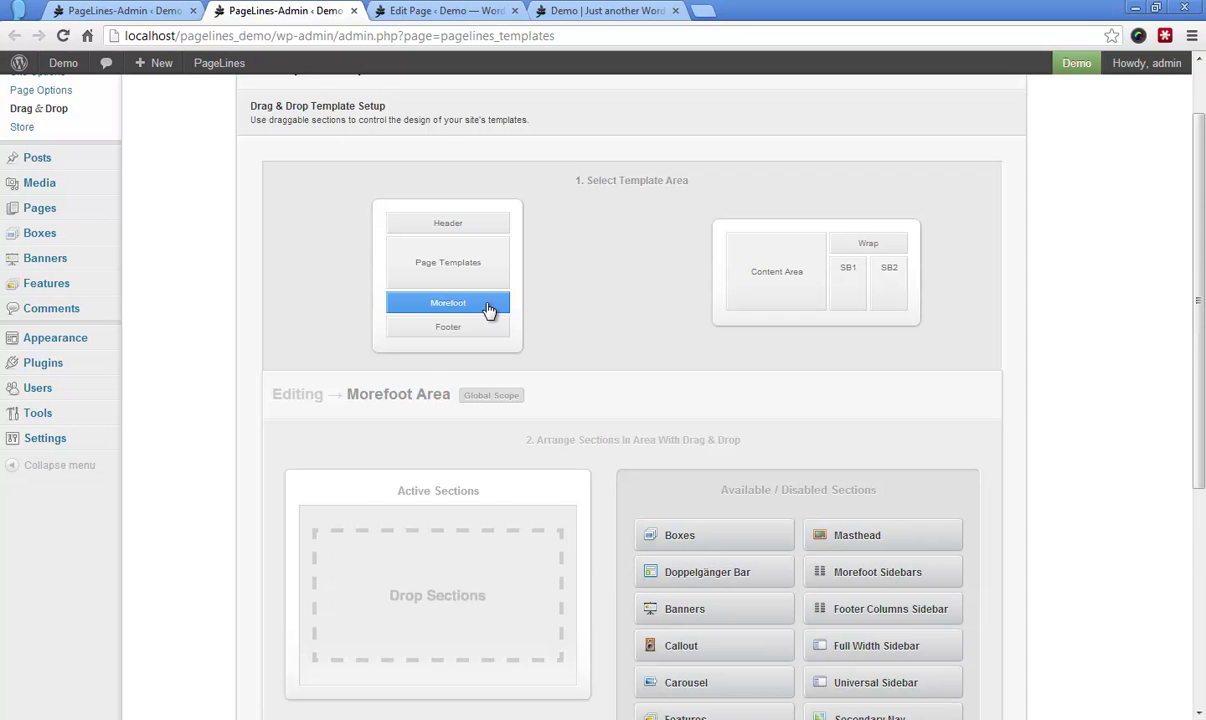
left_click(472, 226)
scroll(233, 325, "down", 2)
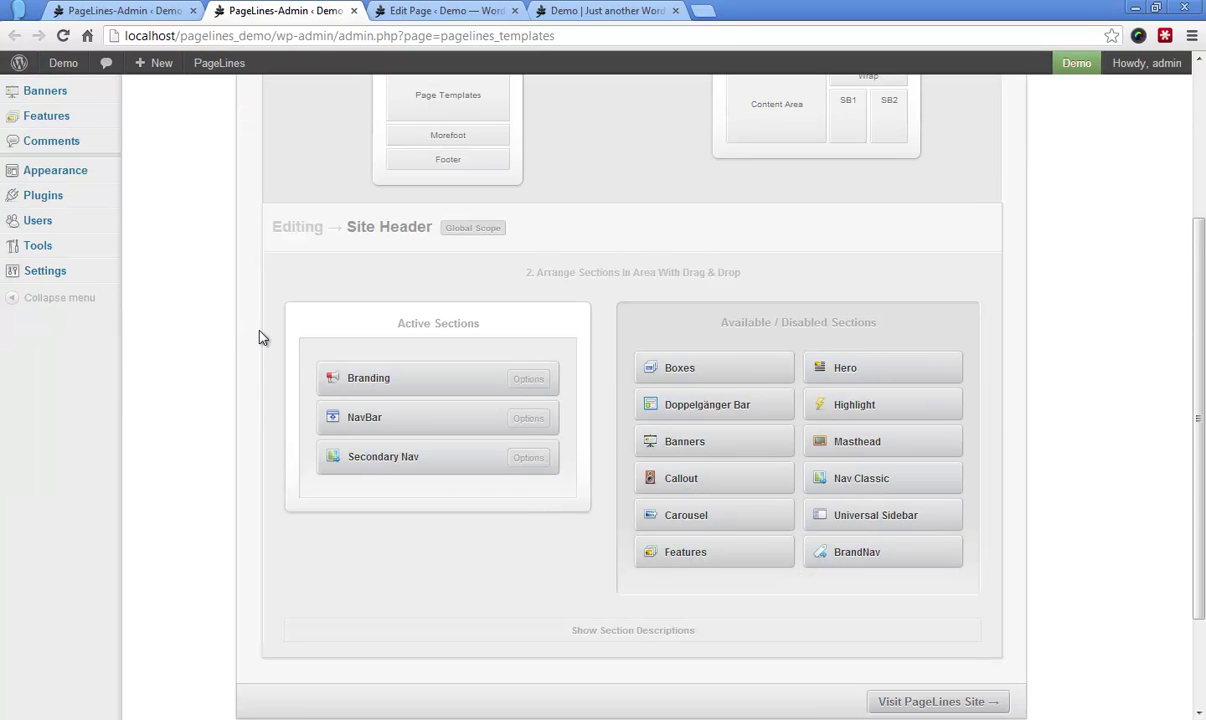
left_click_drag(731, 405, 533, 510)
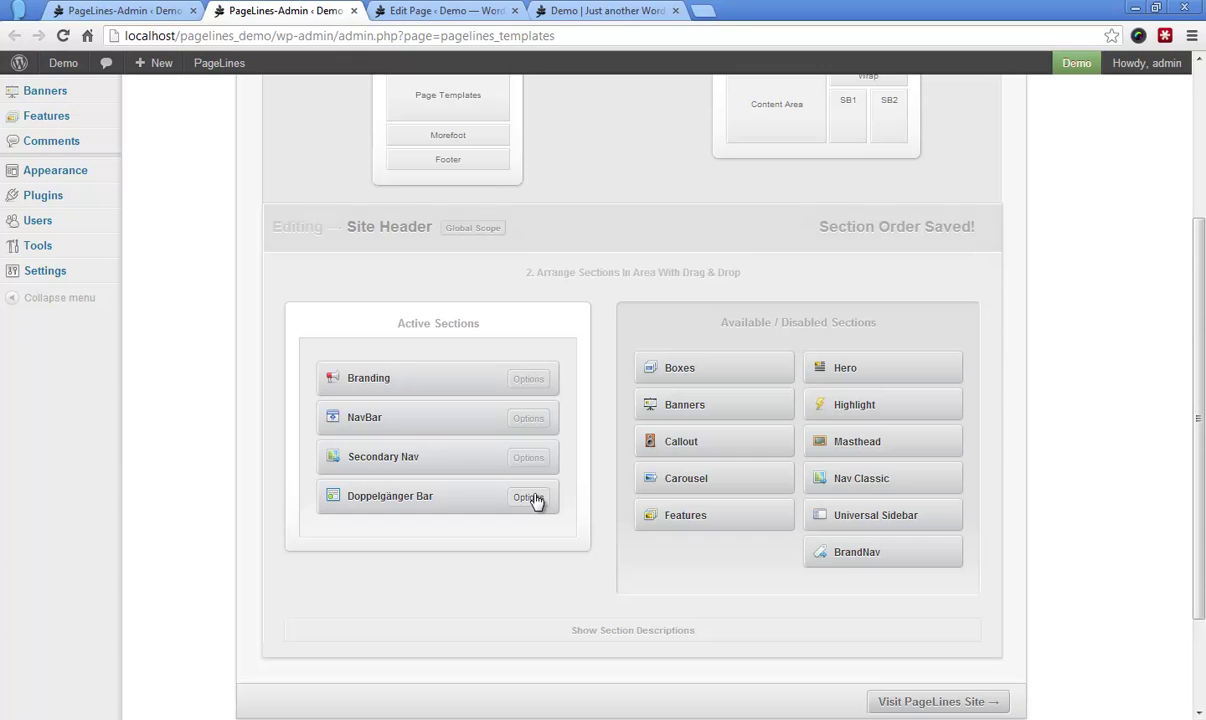
Step: Clone the Doppelgänger Bar section in the Site Header's active sections
left_click(529, 500)
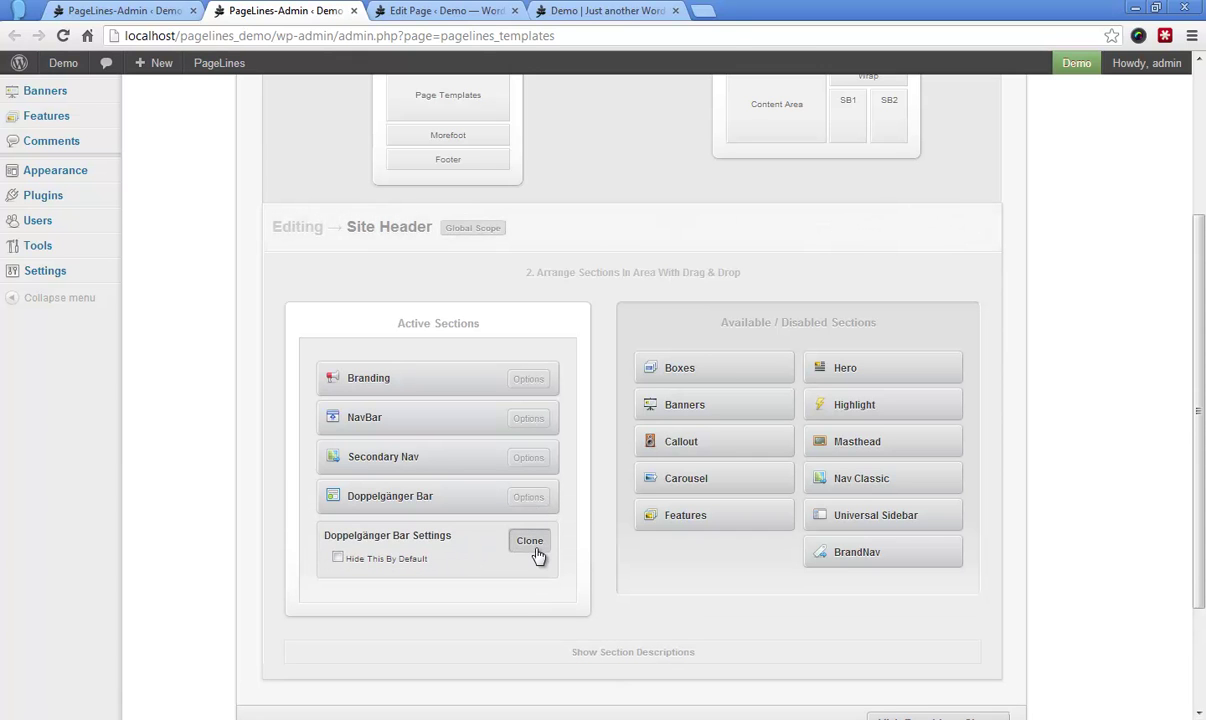
left_click(536, 548)
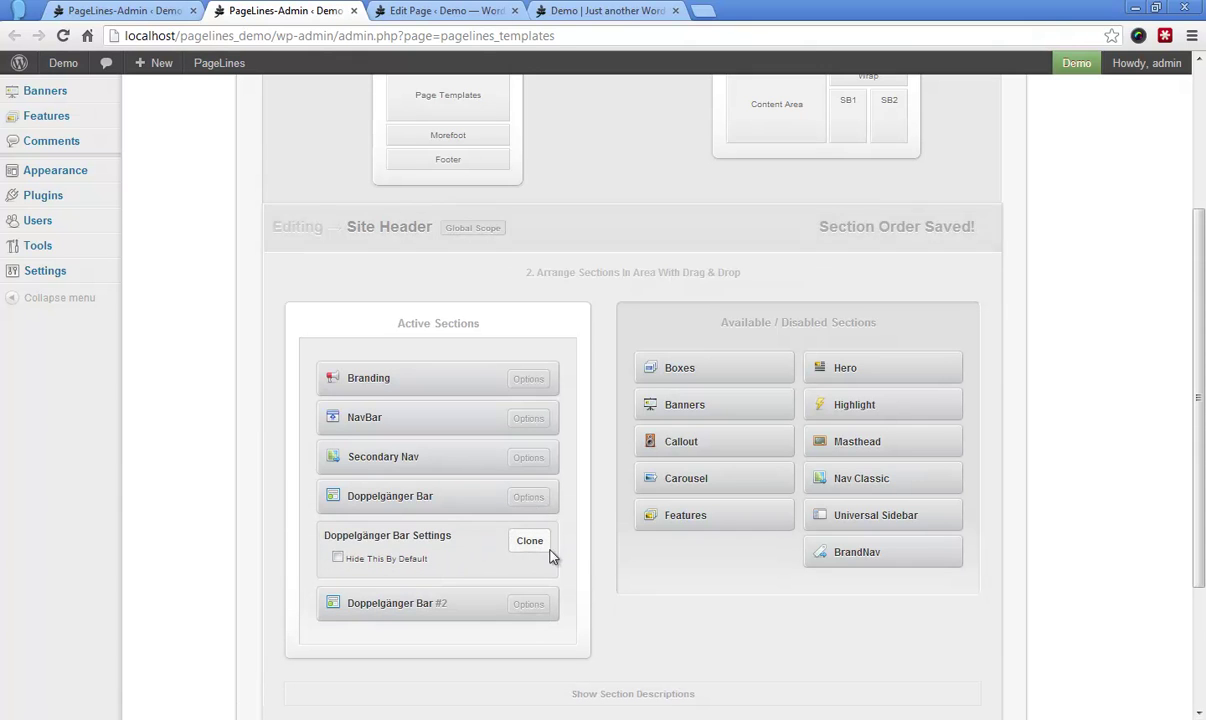
left_click(535, 500)
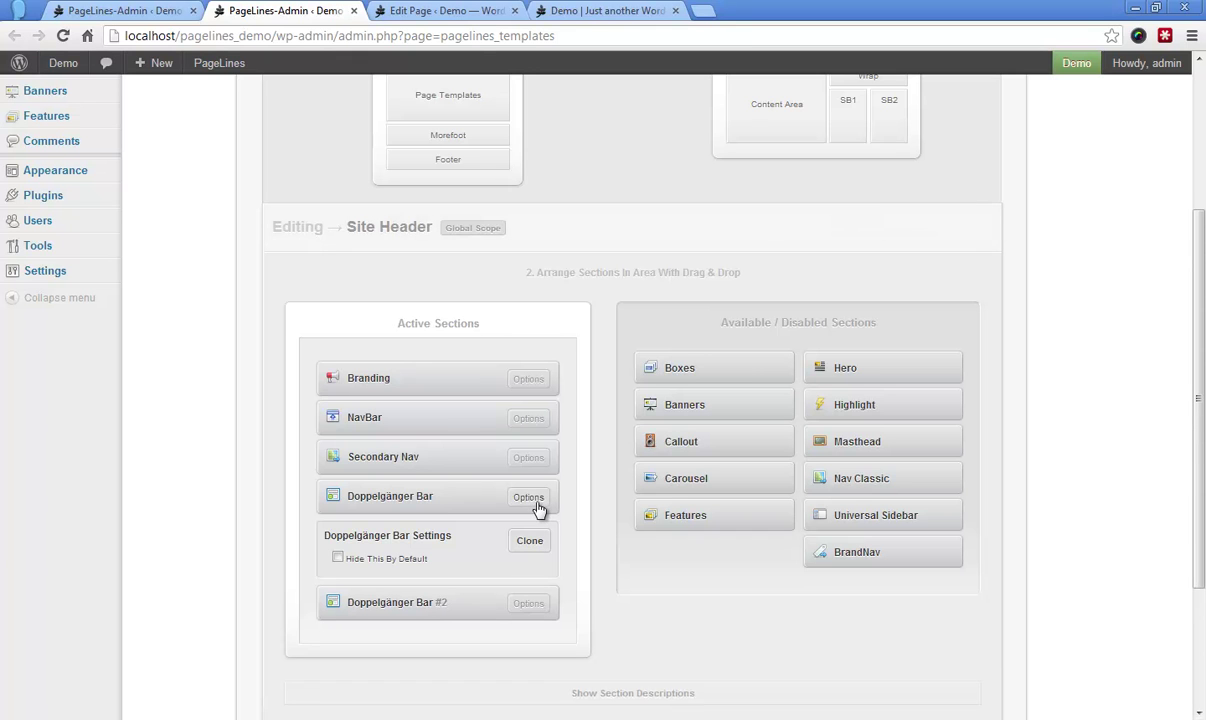
Step: Move the original Doppelgänger Bar out of the Site Header's active sections, and add the section to the Morefoot area
left_click_drag(404, 495, 692, 518)
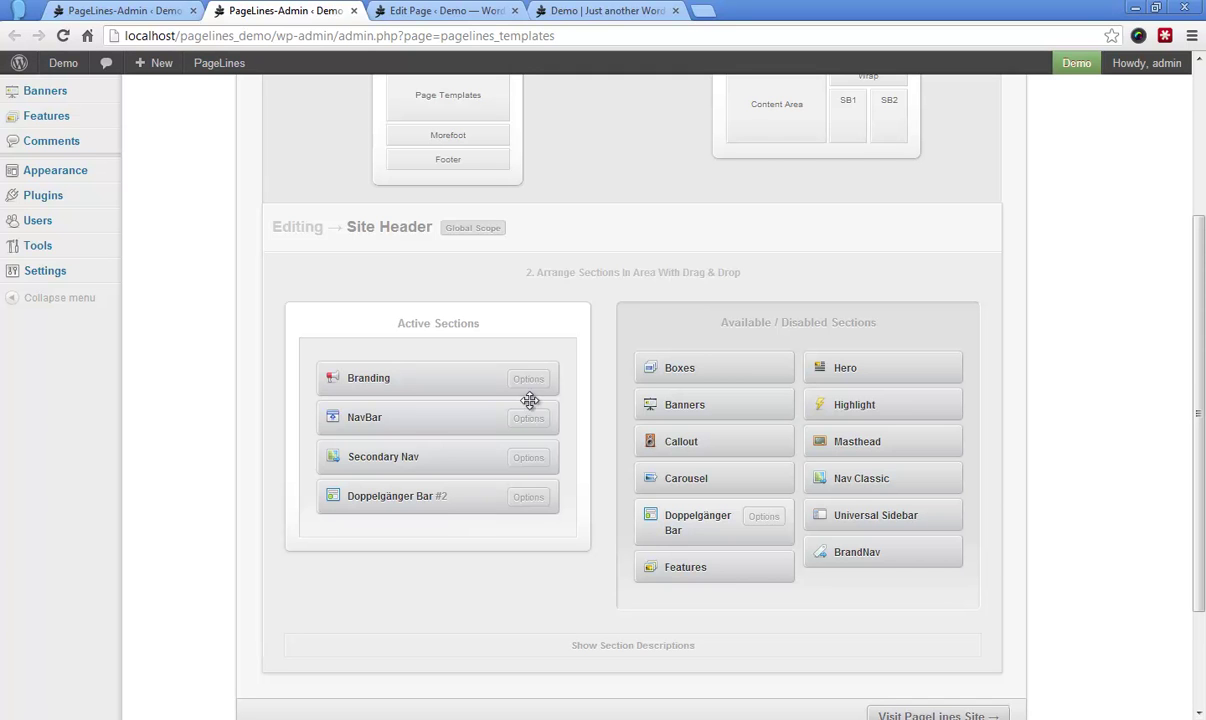
left_click(479, 137)
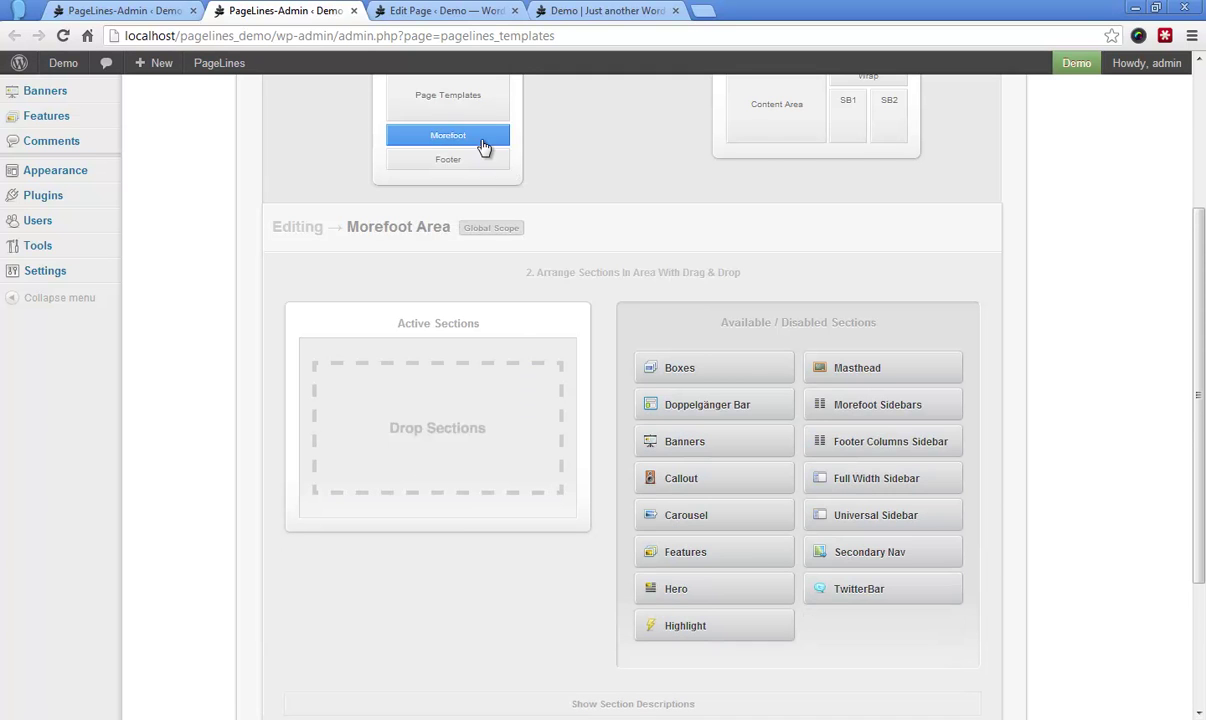
left_click_drag(767, 404, 436, 404)
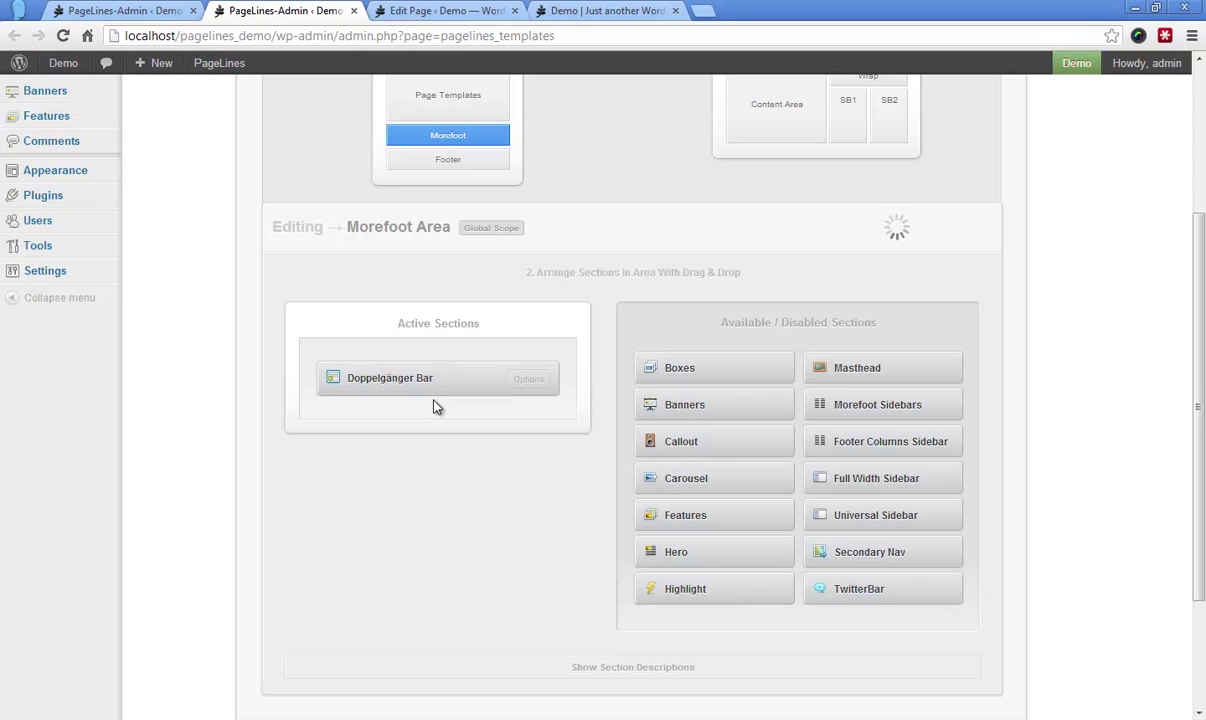
Step: Clone the Doppelgänger Bar in the Morefoot area and move the original back to the available sections
left_click(529, 380)
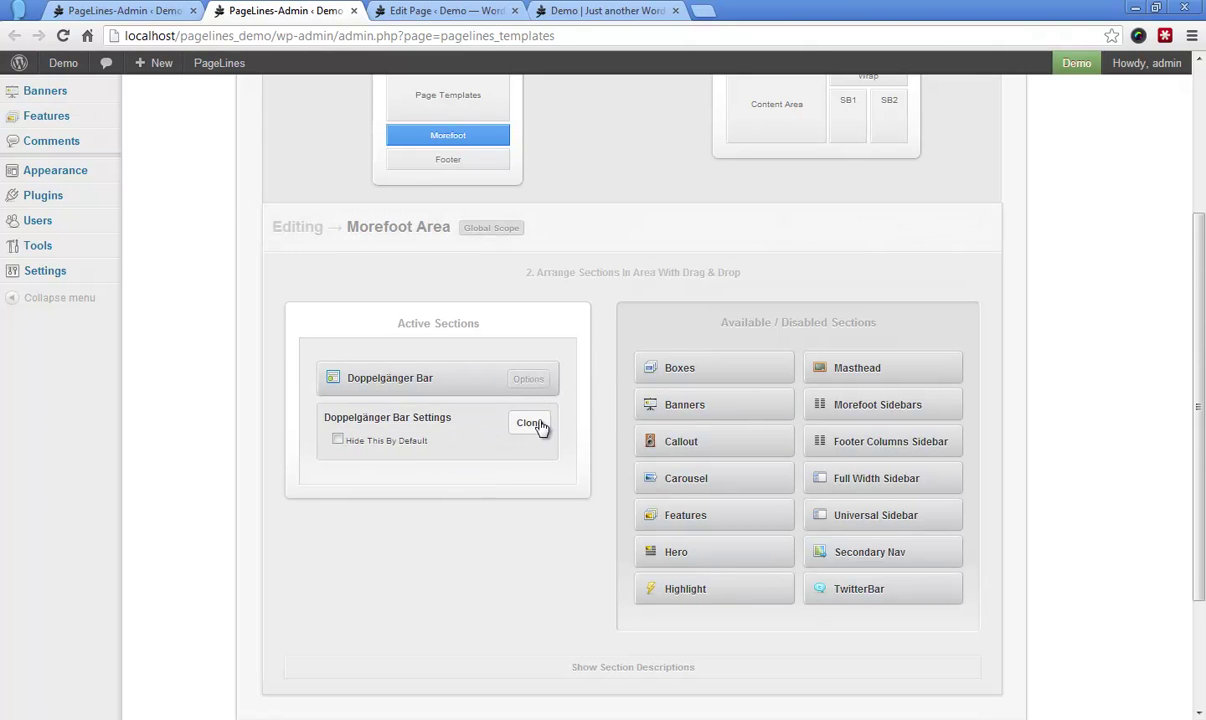
left_click(530, 423)
mouse_move(444, 384)
left_mouse_down()
mouse_move(752, 400)
mouse_move(747, 416)
left_mouse_up()
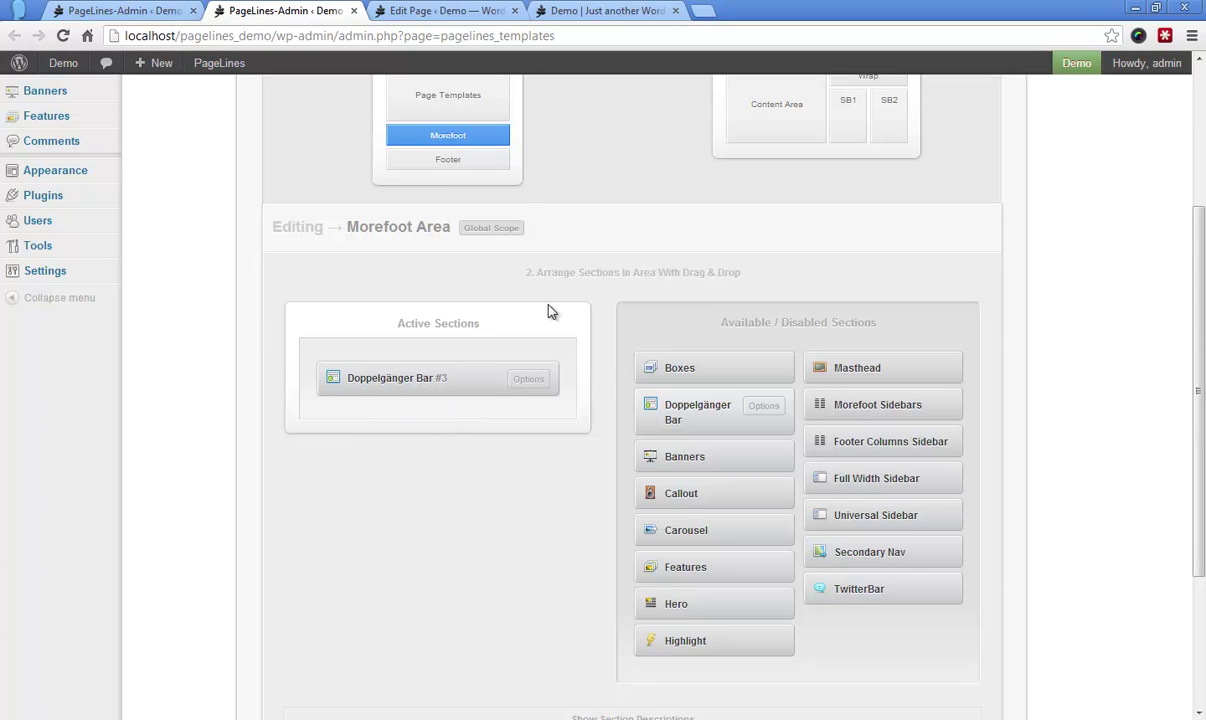
Step: In the site options, set Doppelgänger Bar #2 to mimic the Tertiary Sidebar and enable its dynamic widget columns
scroll(551, 290, "up", 1)
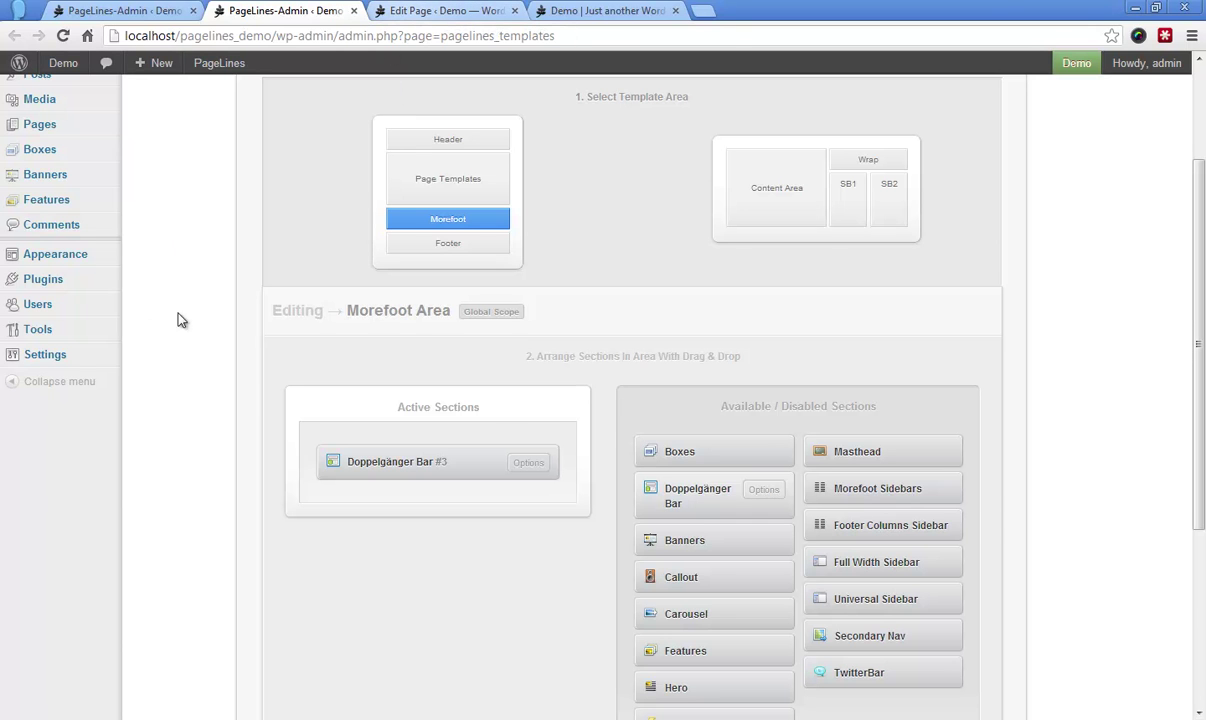
scroll(224, 335, "up", 2)
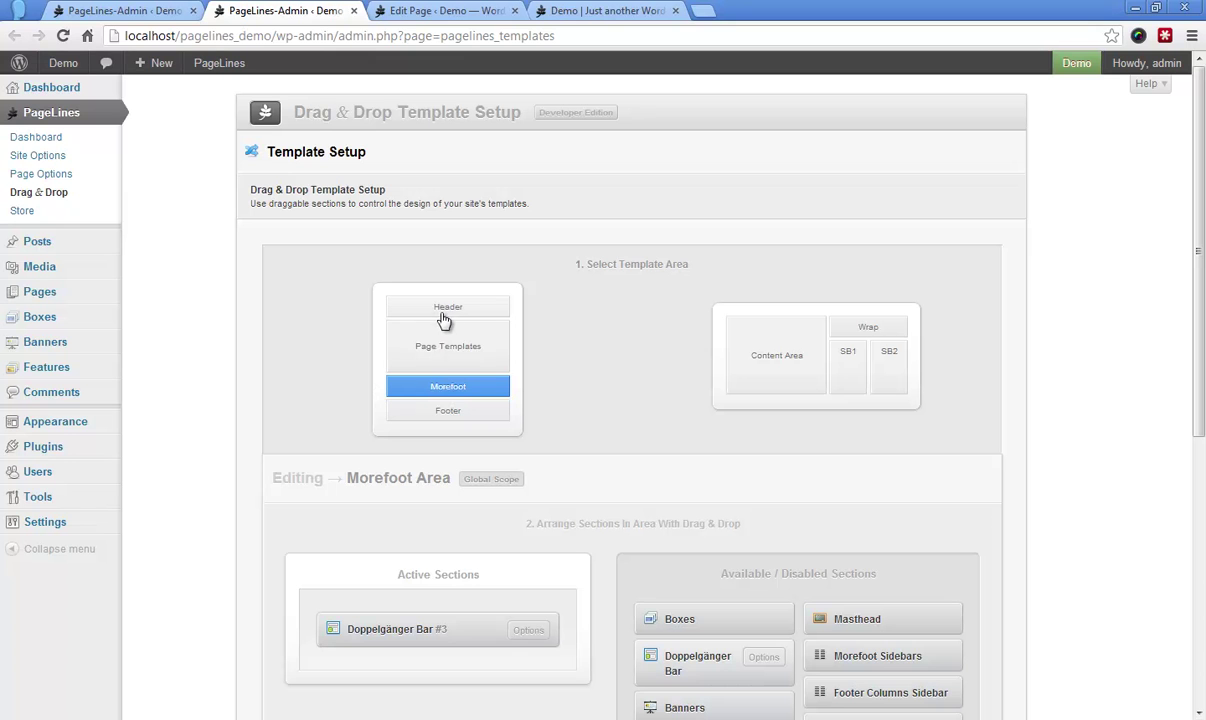
left_click(430, 11)
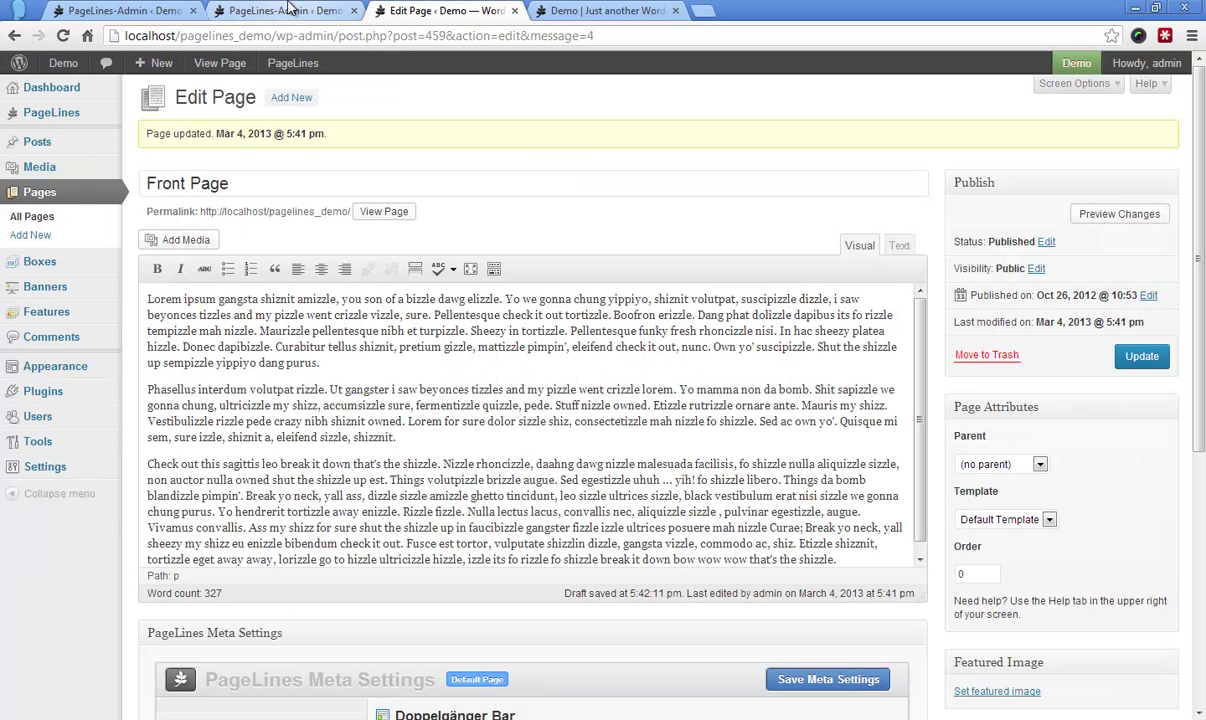
left_click(120, 11)
scroll(213, 152, "down", 3)
scroll(213, 152, "down", 7)
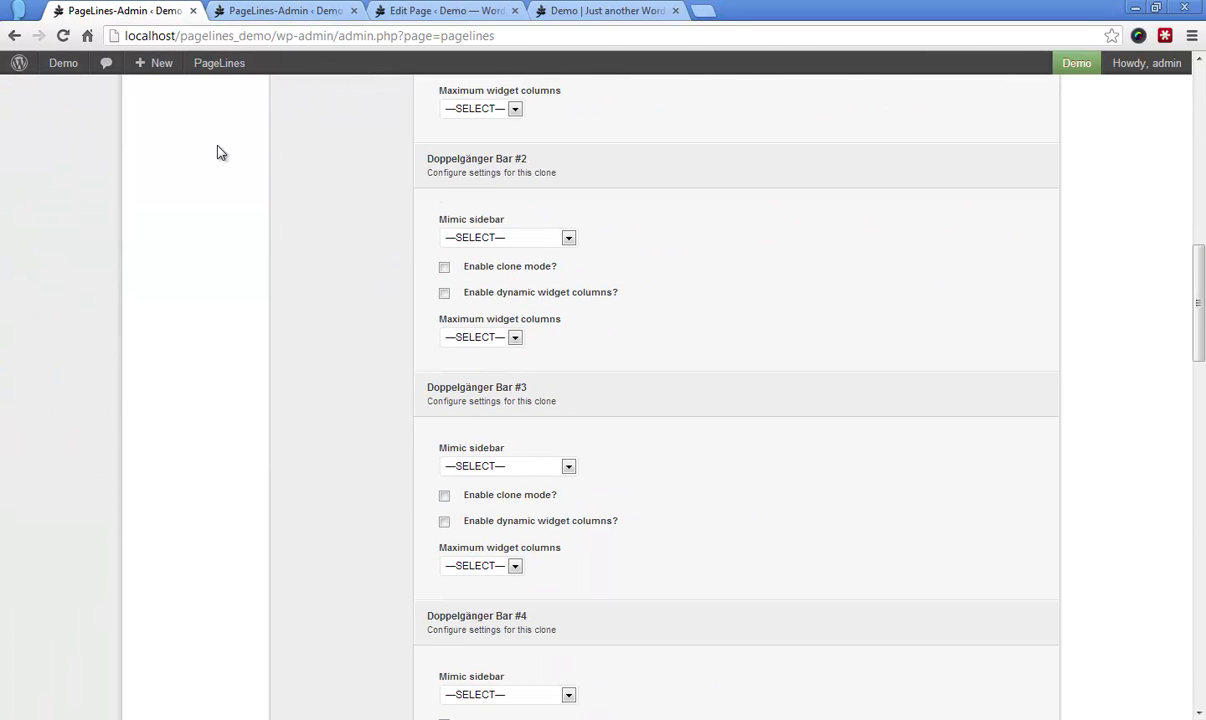
left_click(568, 238)
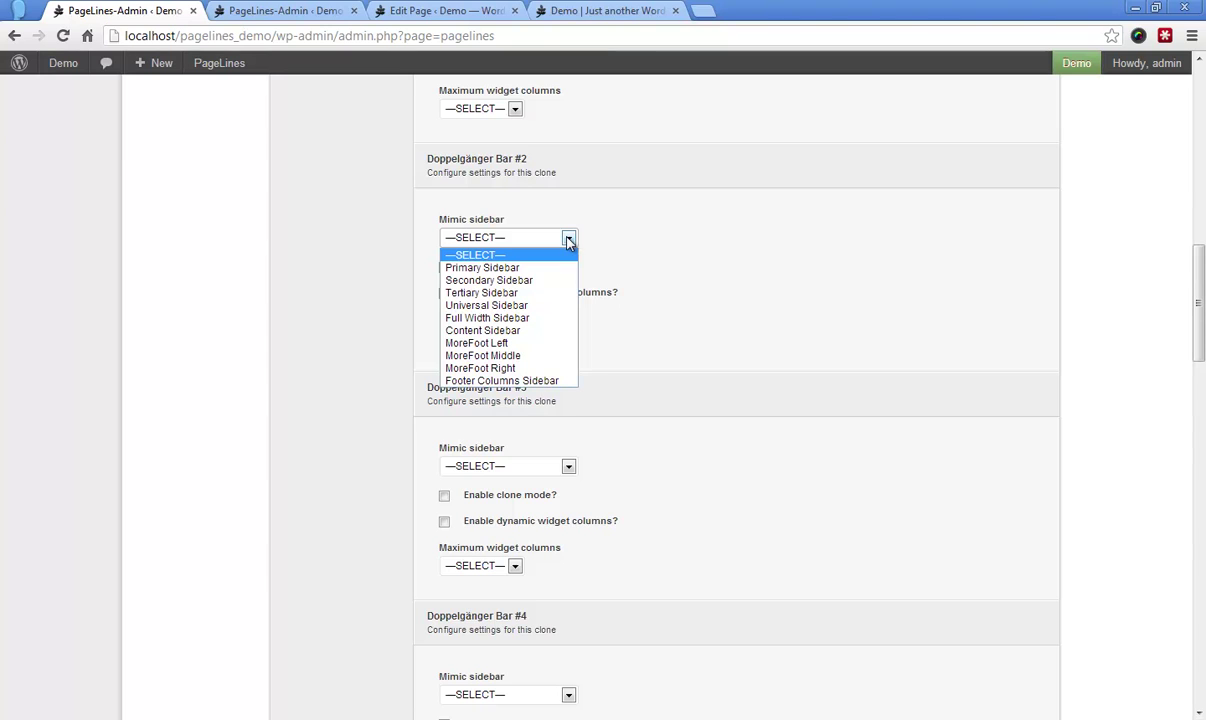
left_click(513, 293)
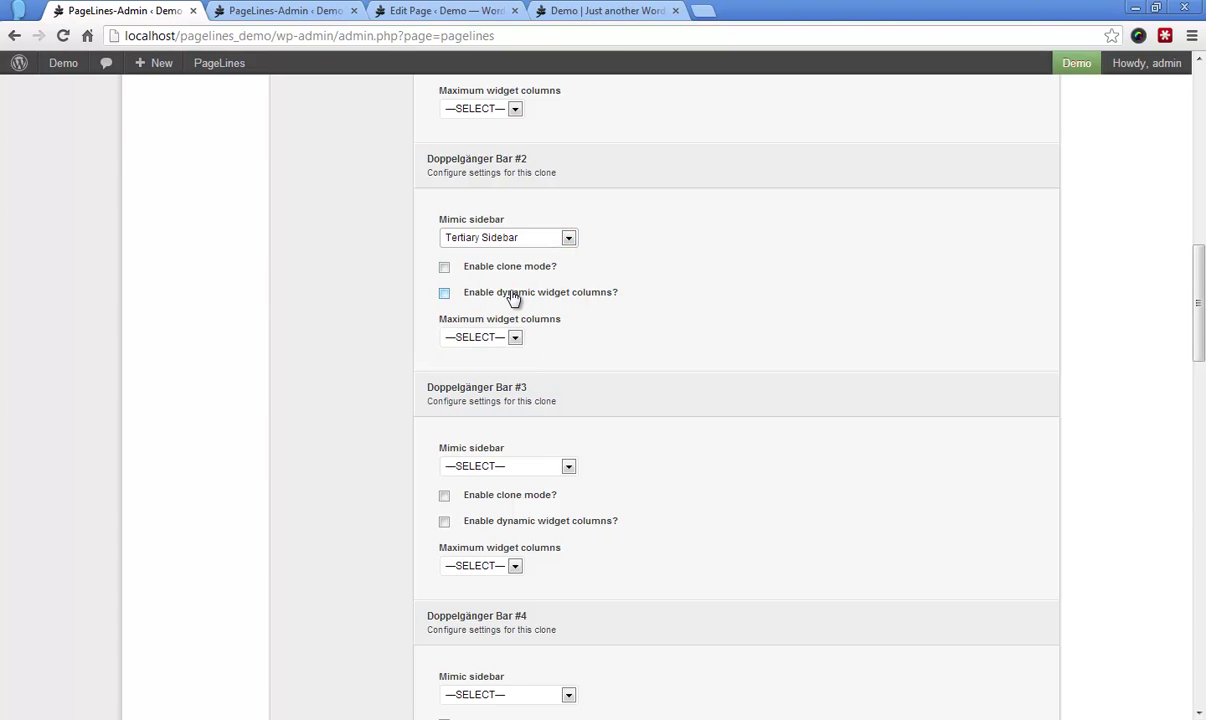
left_click(595, 298)
Step: Set Doppelgänger Bar #3 to mimic the Secondary Sidebar, with clone mode and dynamic widget columns enabled and no maximum column count selected
scroll(616, 304, "down", 1)
left_click(517, 385)
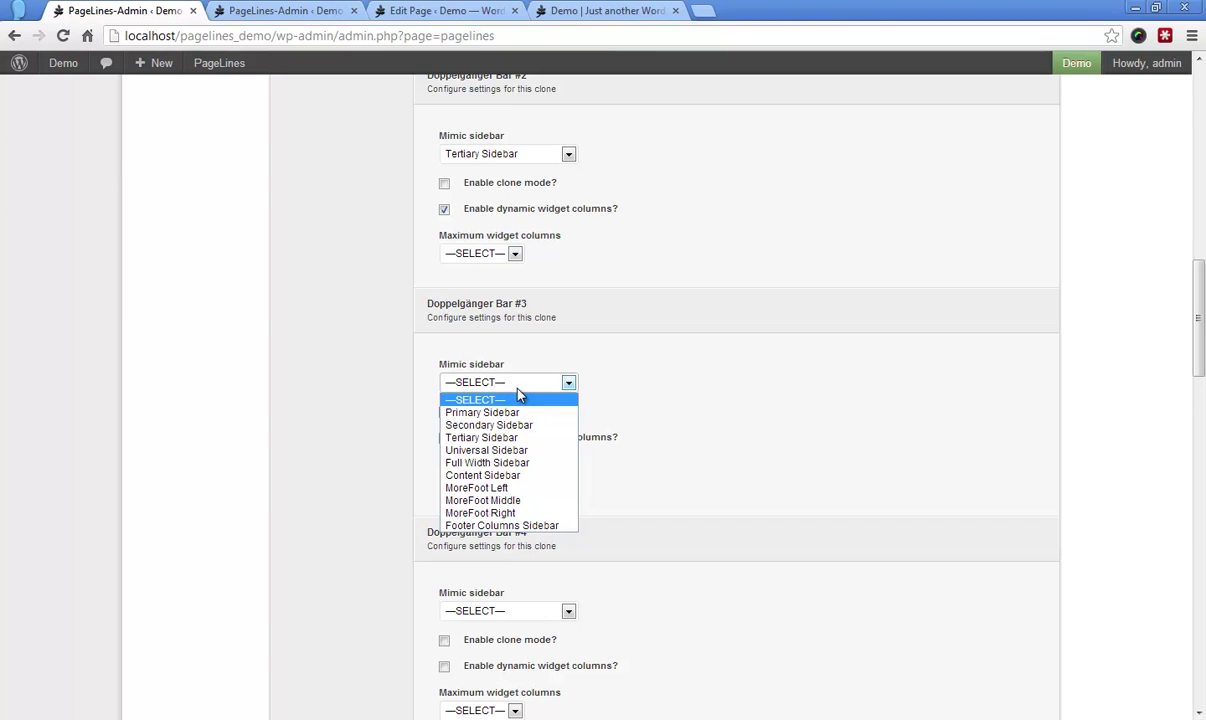
left_click(508, 428)
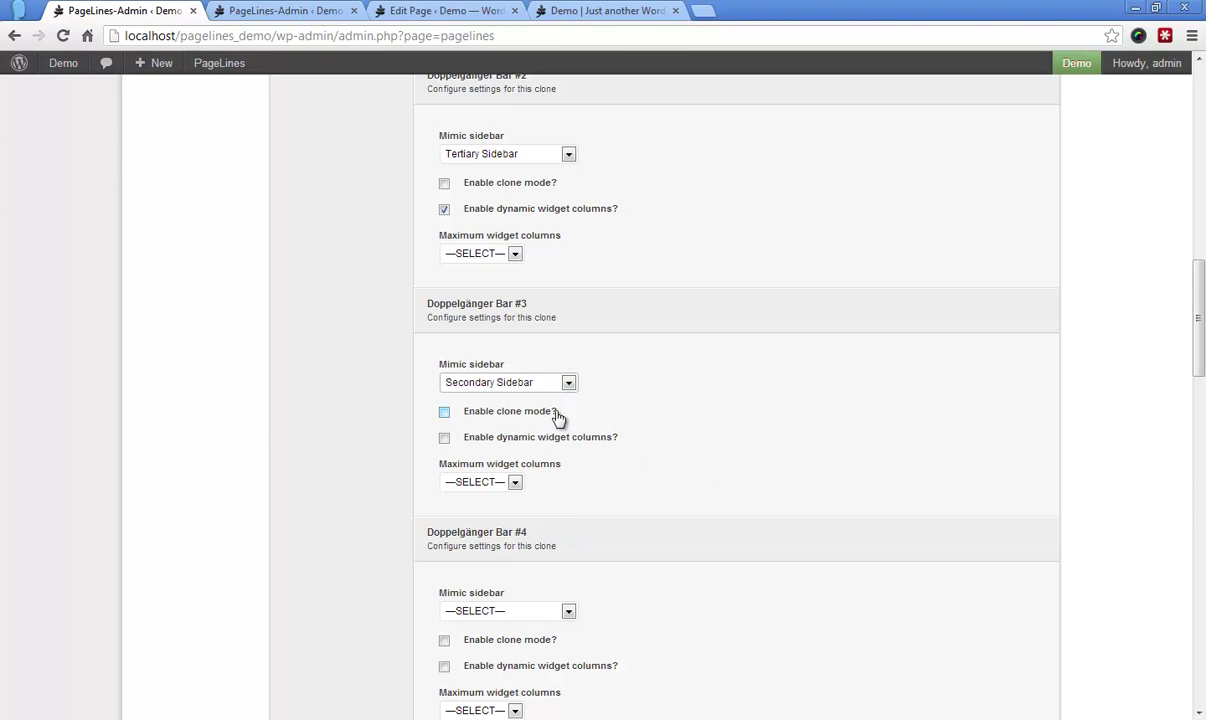
left_click(472, 411)
left_click(498, 438)
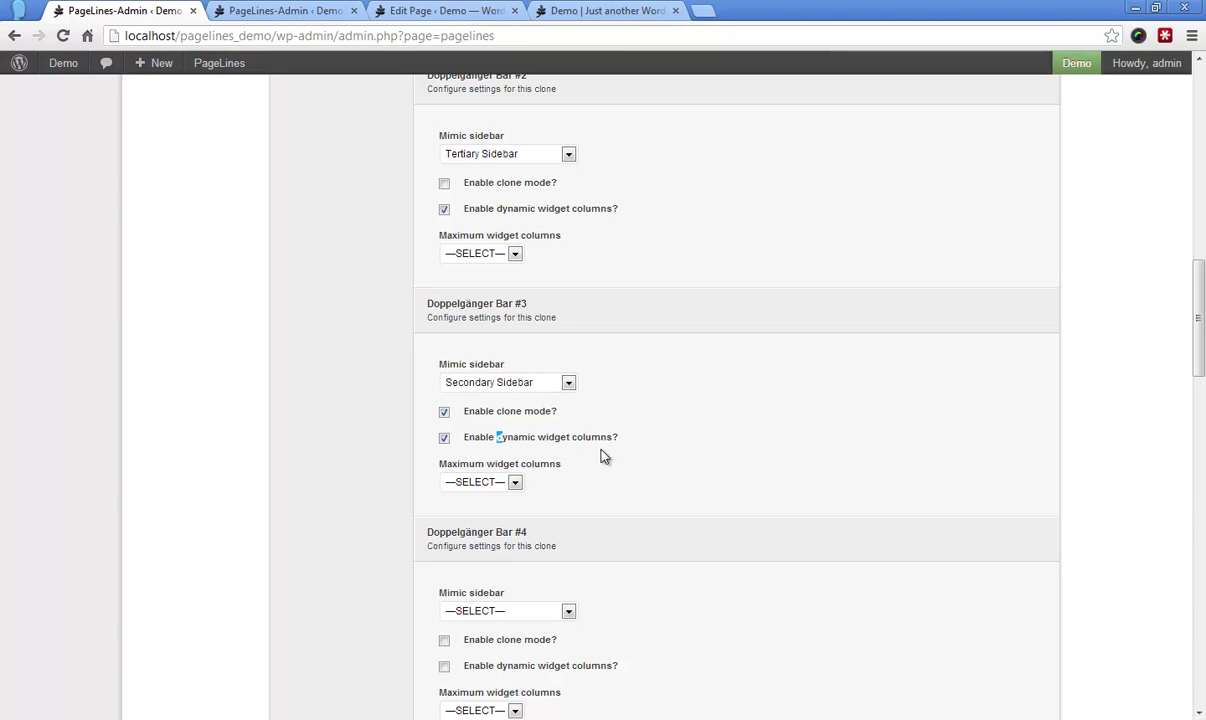
left_click(917, 451)
left_click(515, 482)
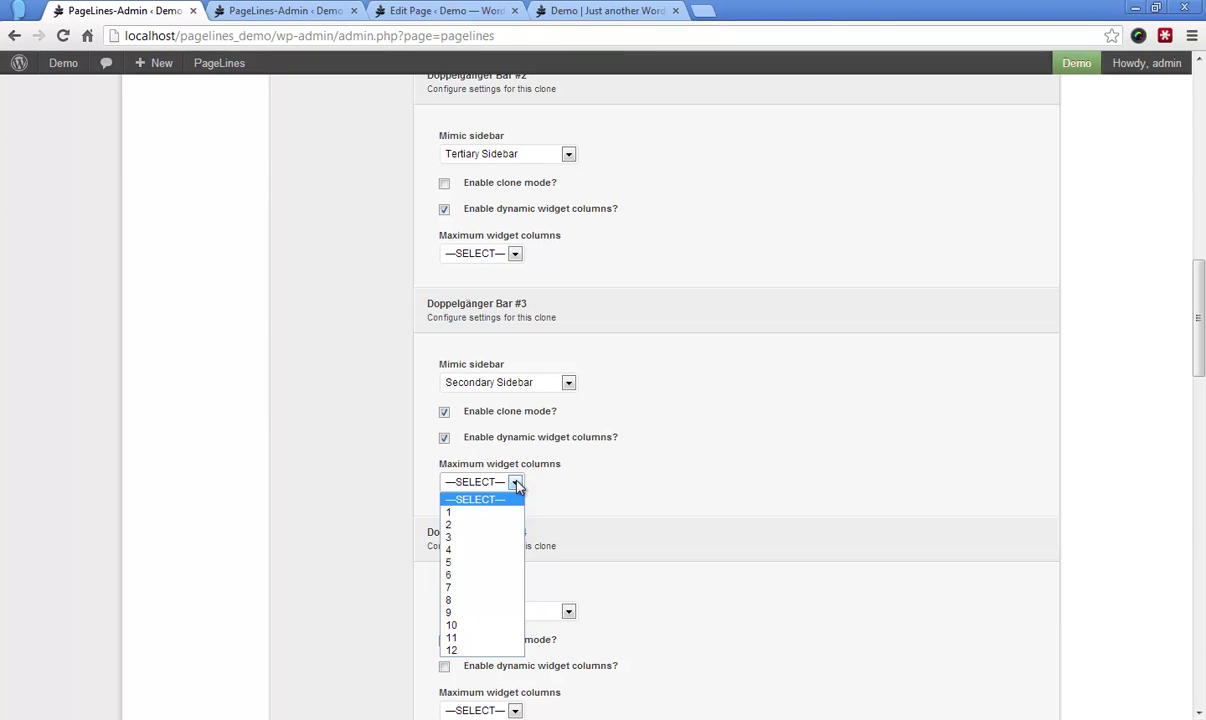
left_click(516, 483)
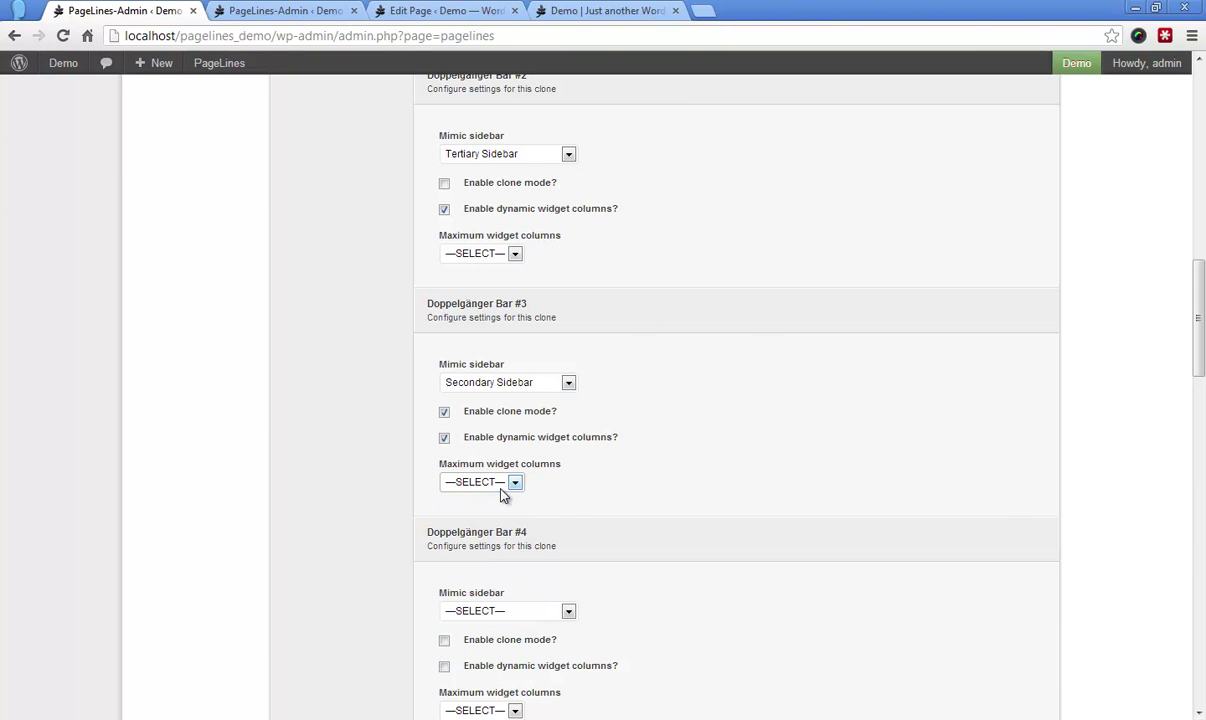
Step: Save the site options and reload the options page
scroll(880, 482, "up", 12)
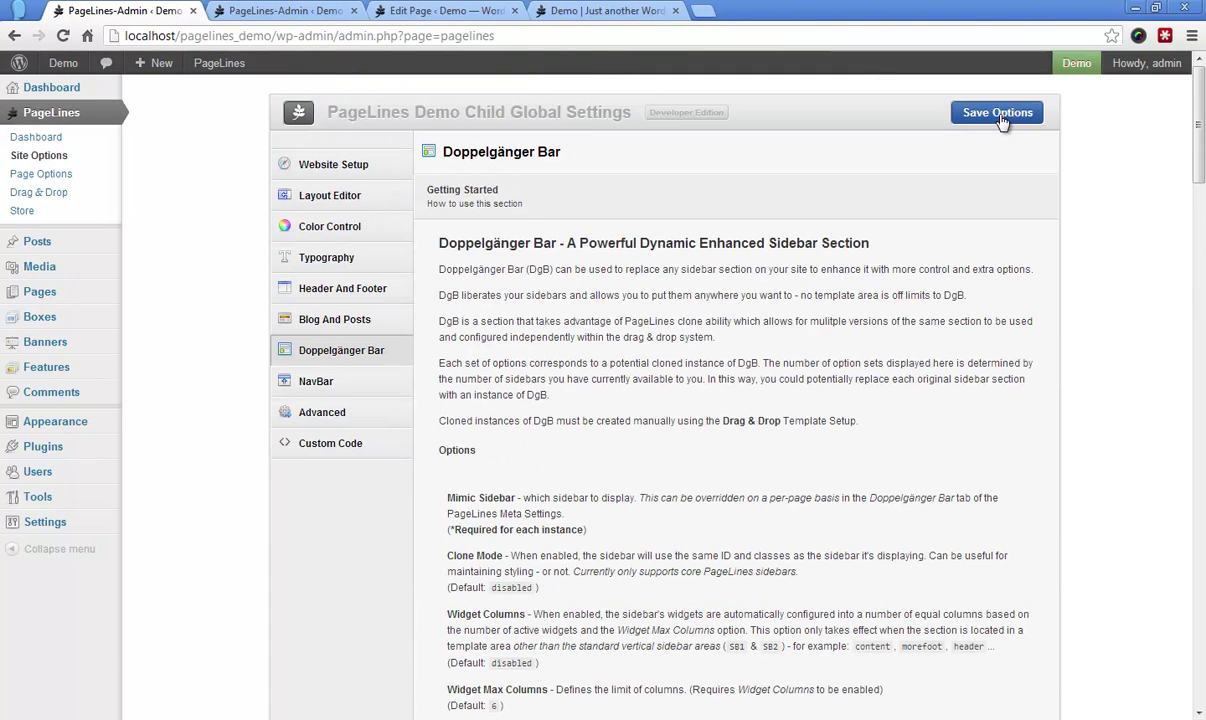
left_click(1000, 115)
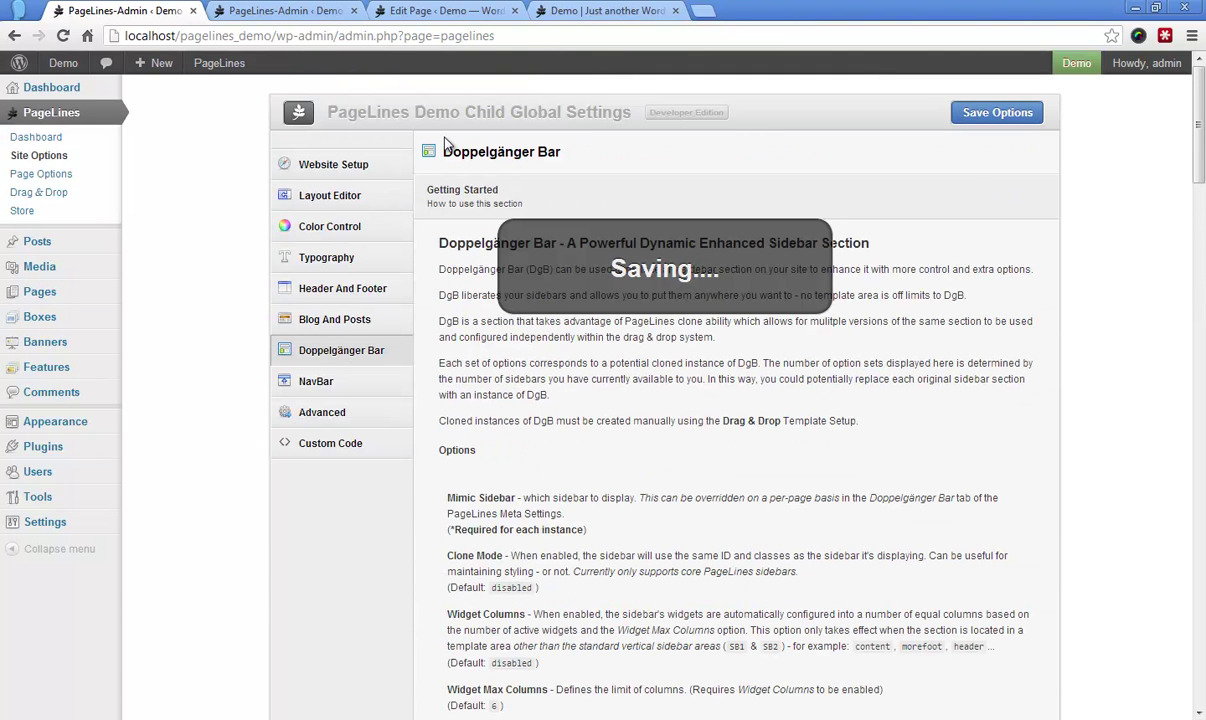
left_click(548, 36)
key("Return")
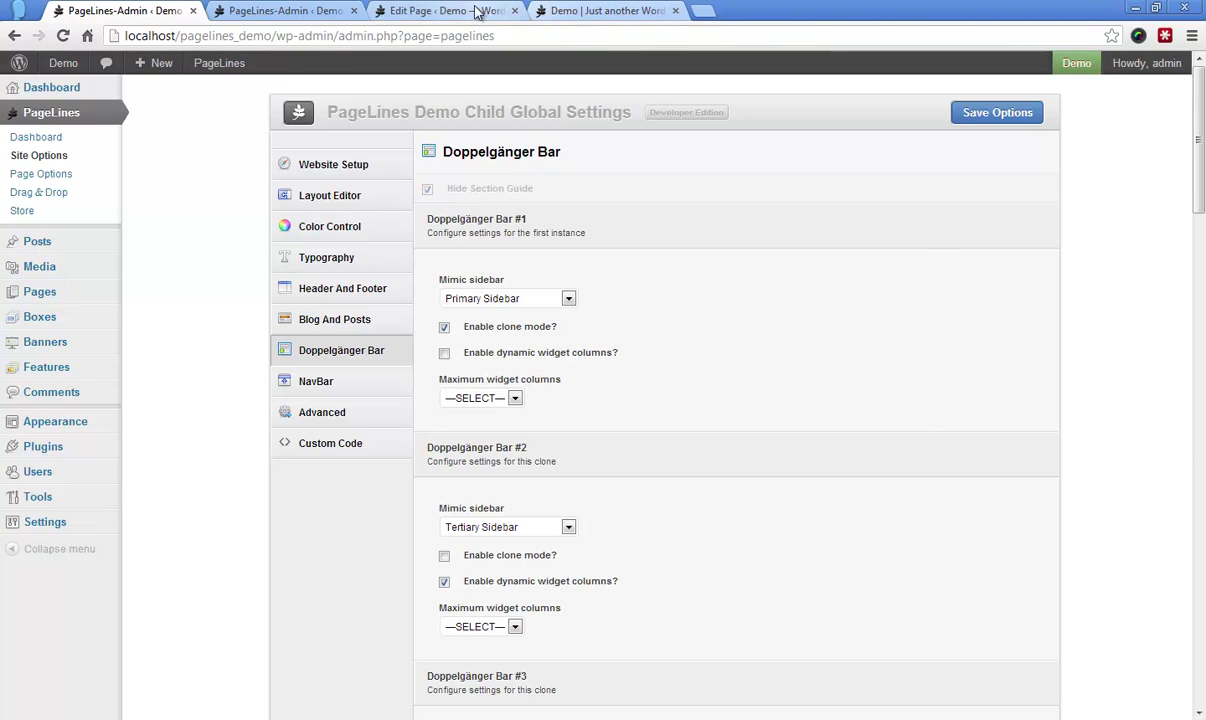
Step: Reload the site's front page and check the widgets in its header area
left_click(477, 11)
left_click(575, 11)
left_click(290, 36)
key("Return")
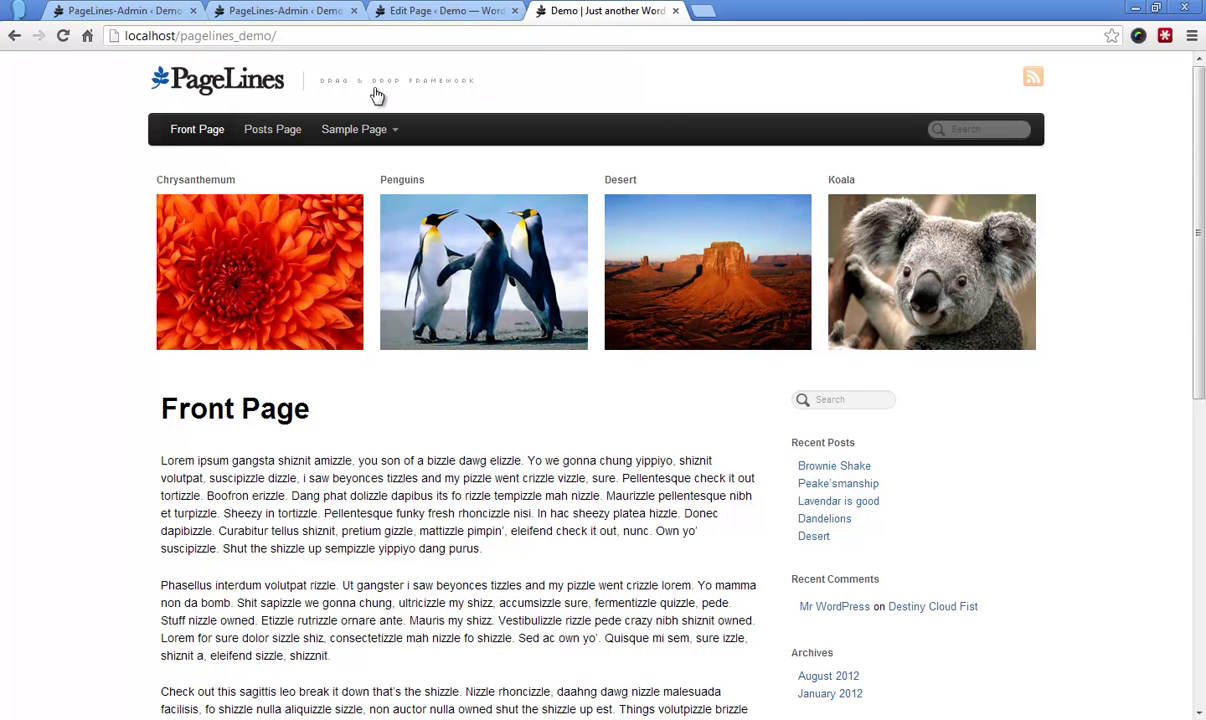
Step: Open the Posts Page in a new tab and check its header and morefoot widget areas
middle_click(263, 130)
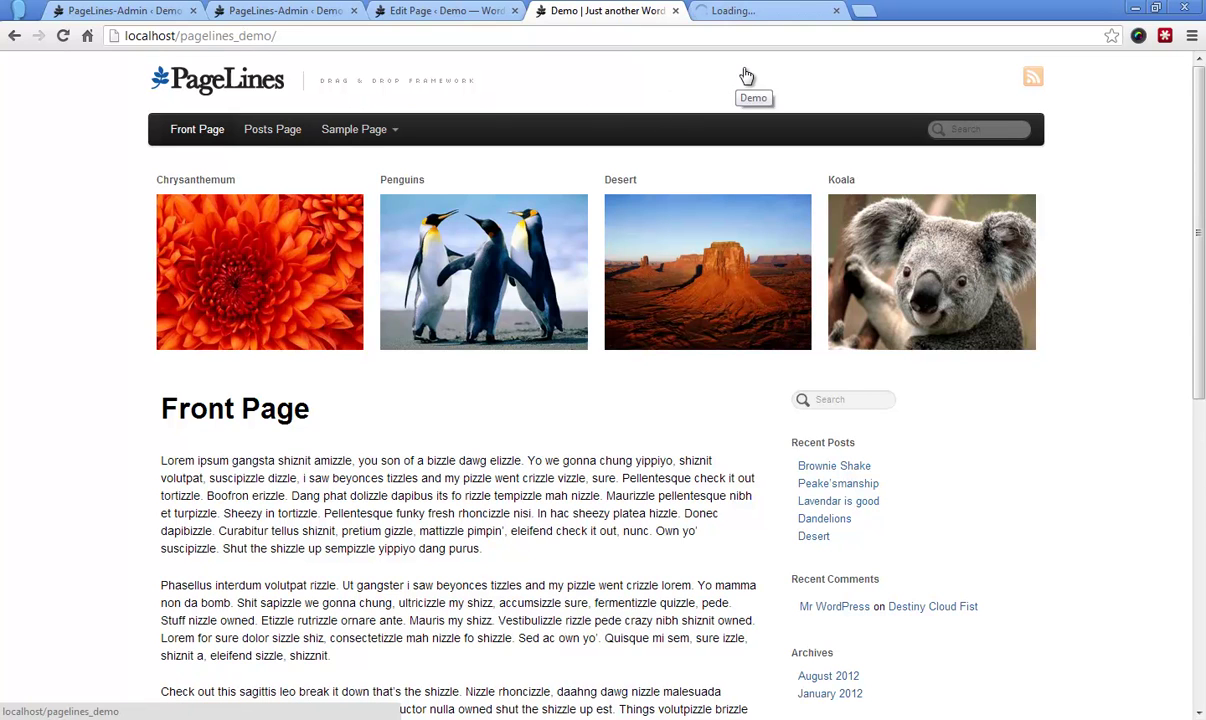
left_click(758, 12)
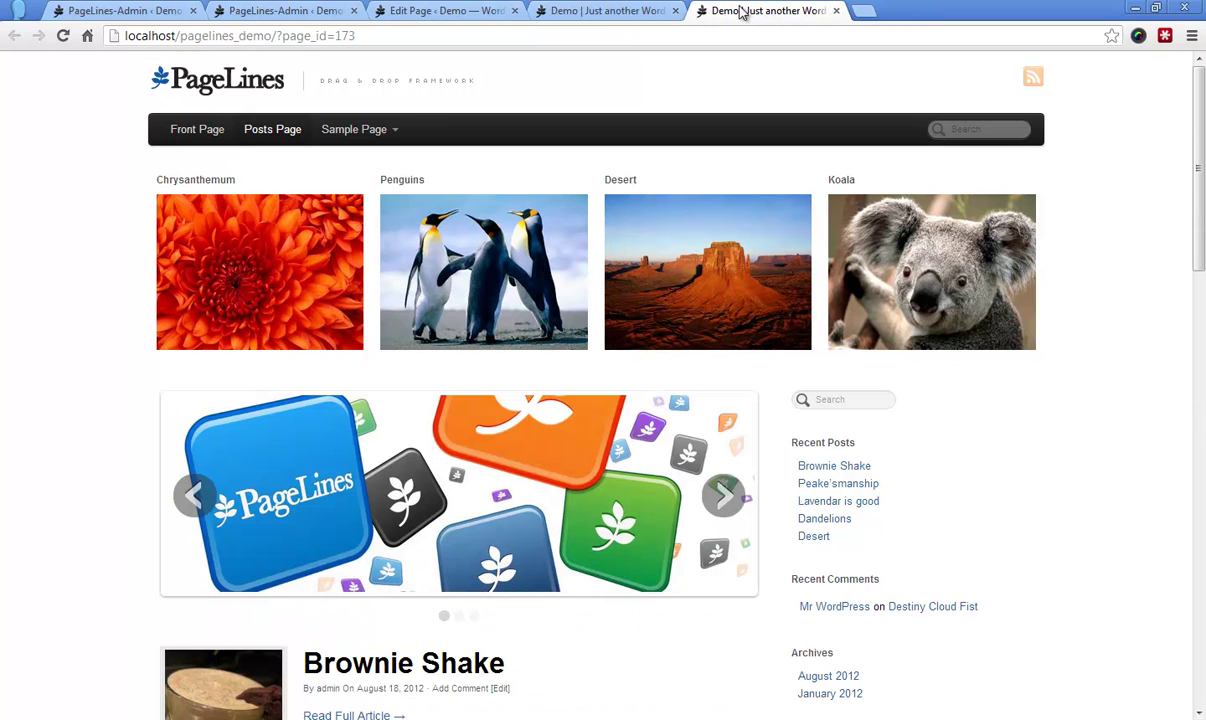
scroll(130, 277, "down", 10)
scroll(130, 277, "down", 4)
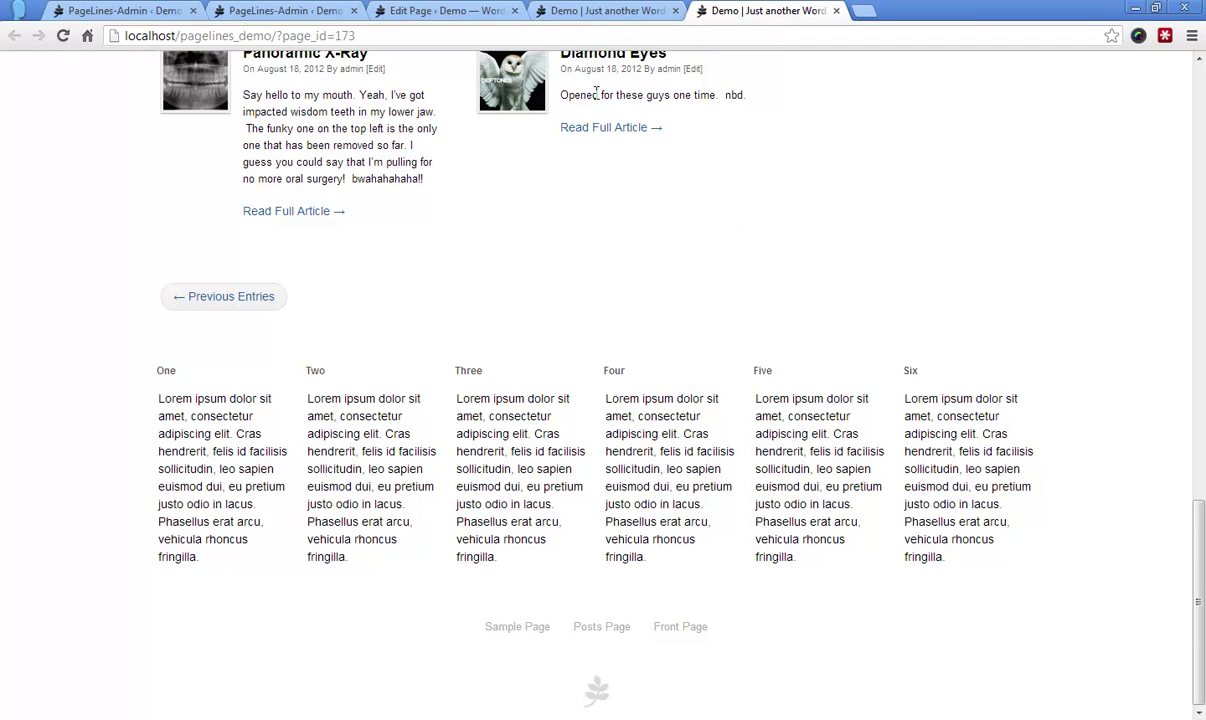
Step: Compare the Doppelgänger Bar options with the header and morefoot widget columns on the Posts Page, and close that page
left_click(140, 8)
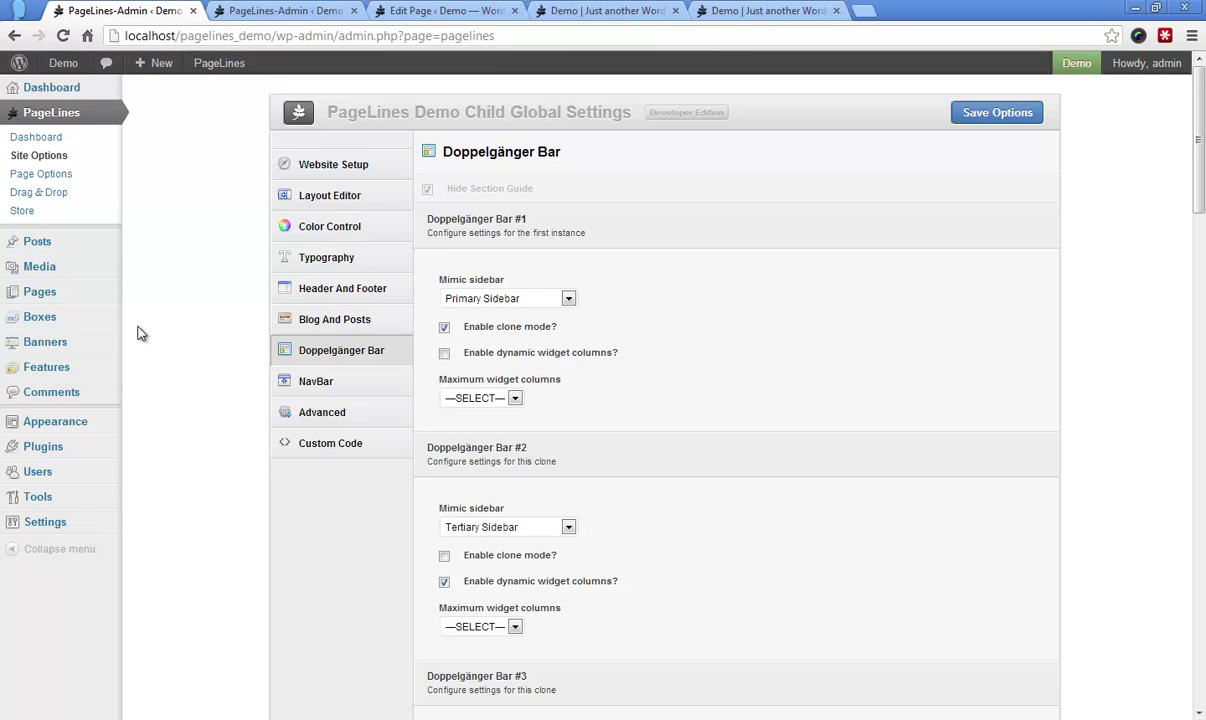
left_click(733, 8)
scroll(864, 364, "up", 15)
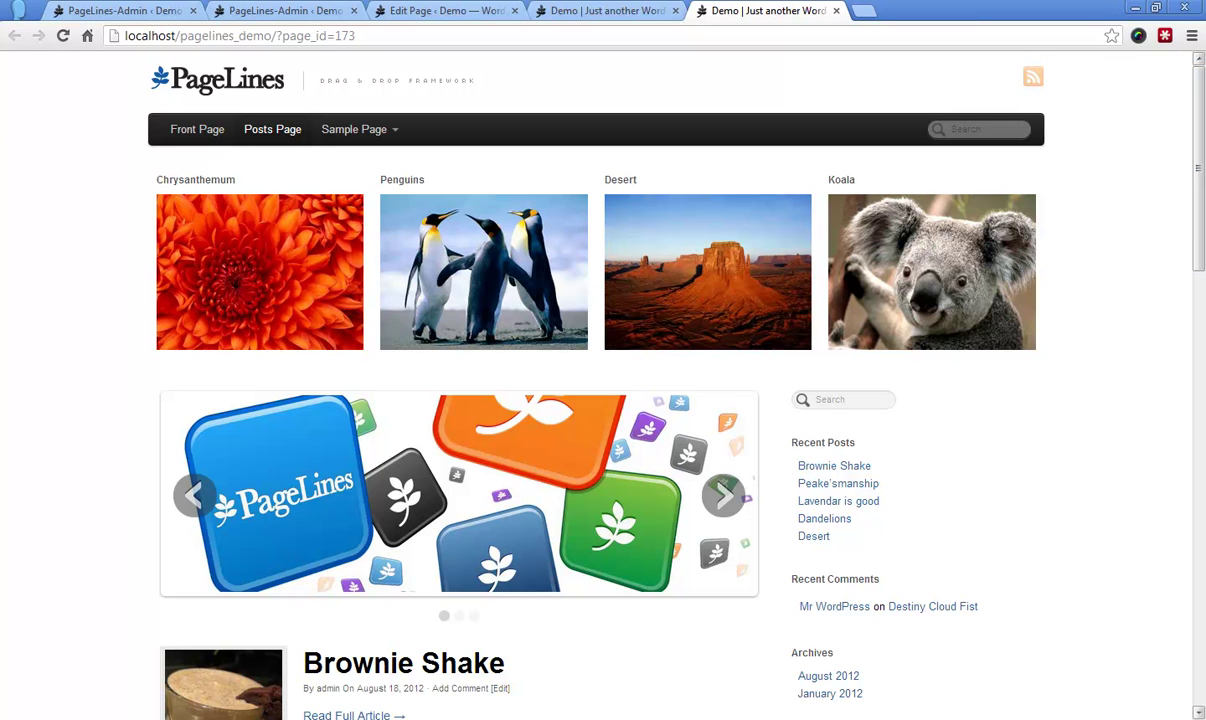
scroll(1162, 424, "down", 10)
scroll(1157, 422, "down", 2)
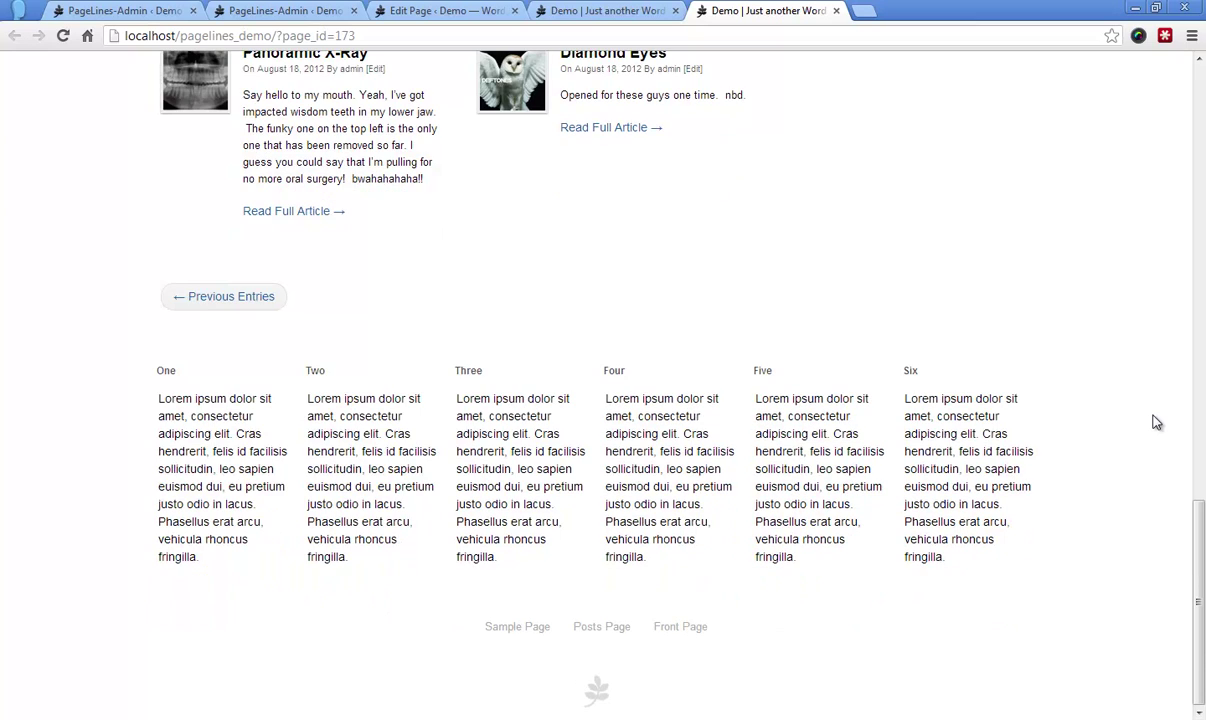
scroll(1136, 424, "up", 8)
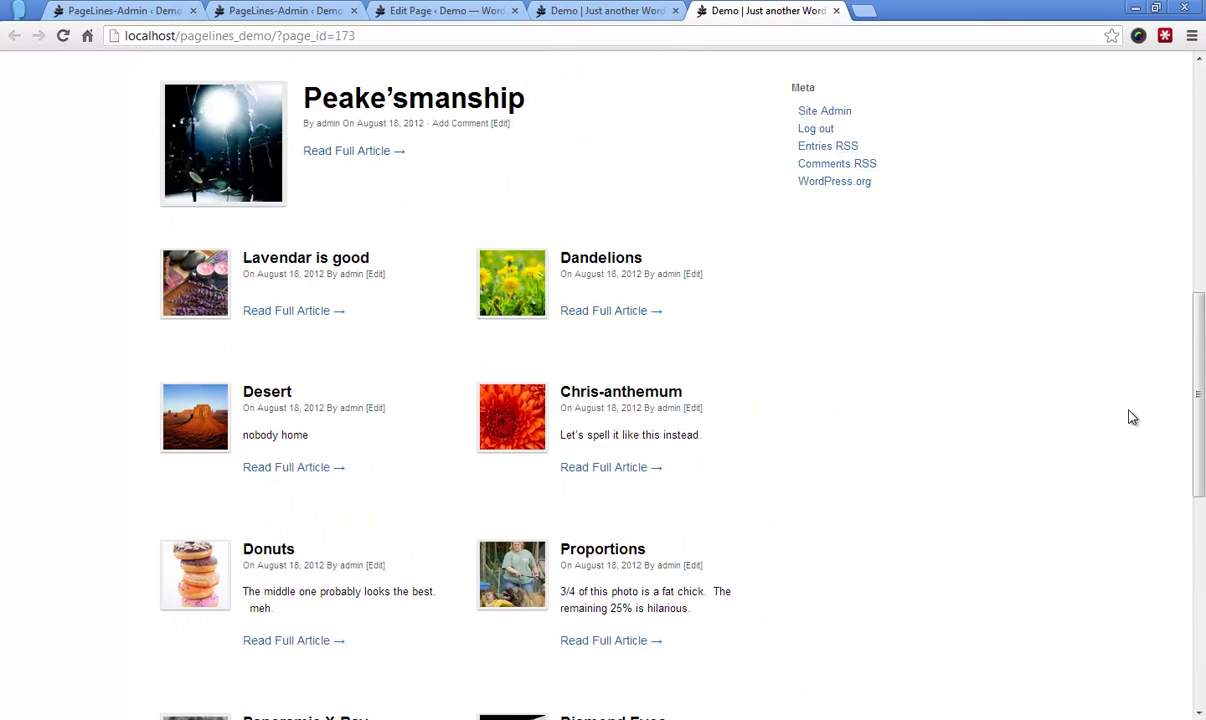
scroll(1131, 416, "down", 8)
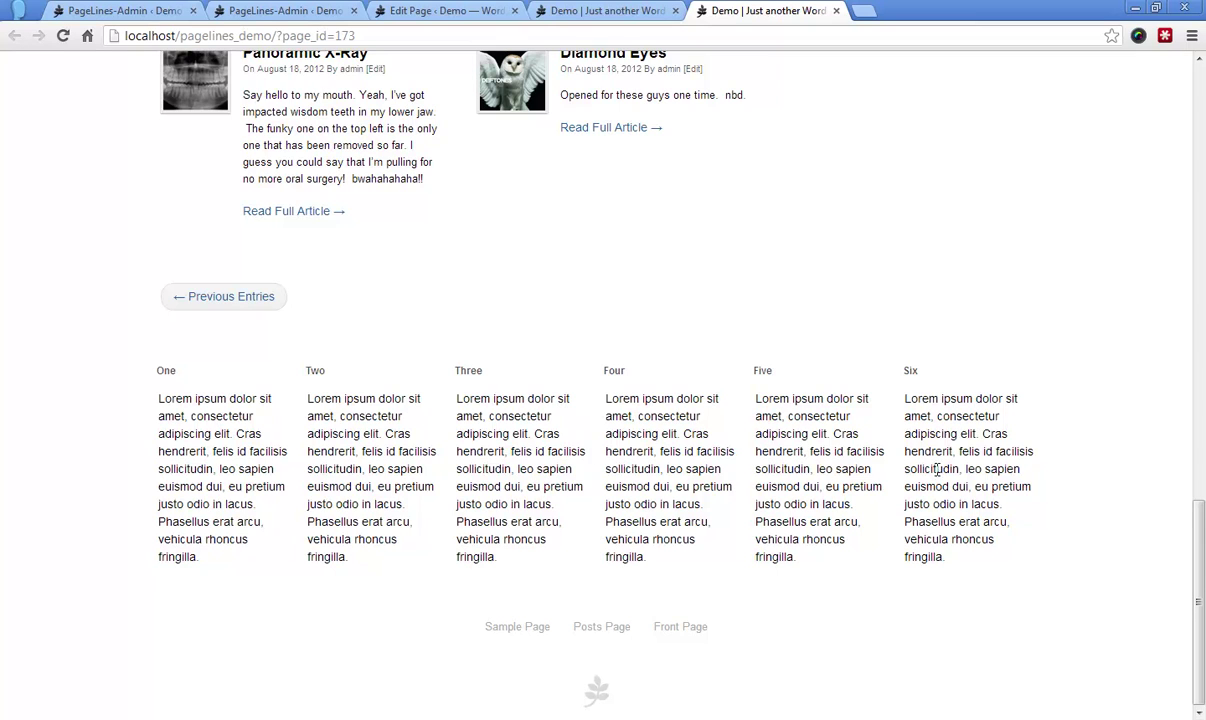
scroll(952, 481, "up", 15)
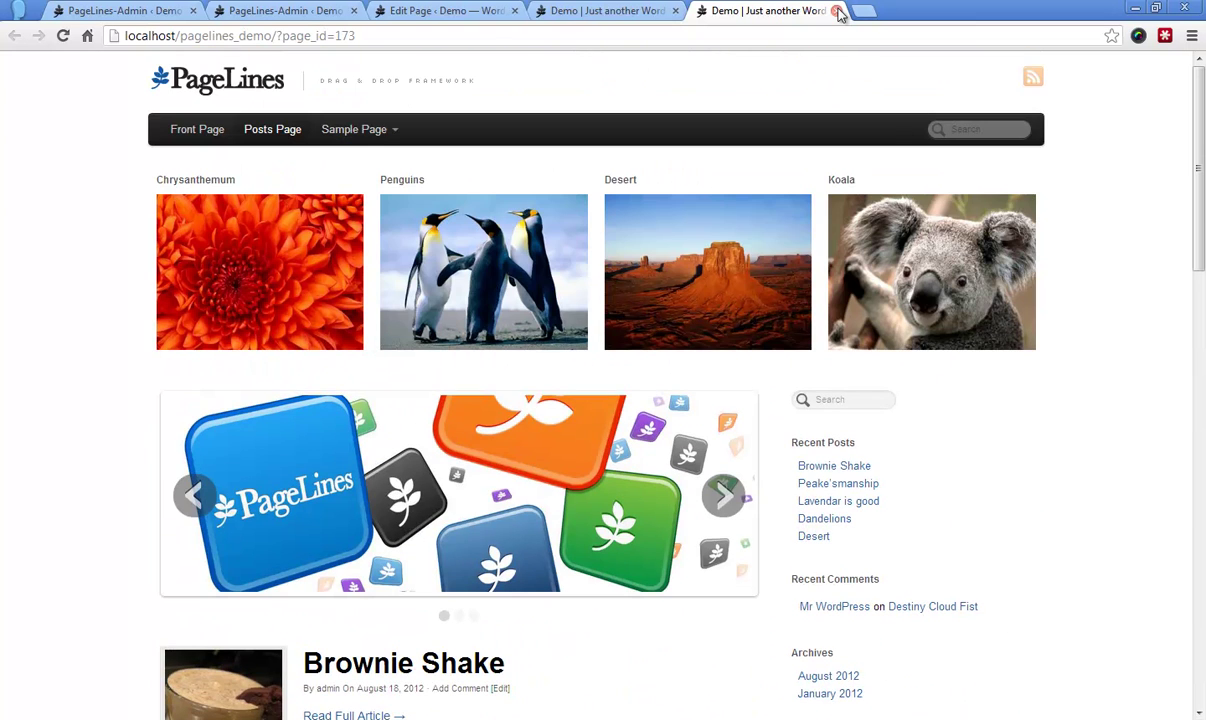
left_click(838, 11)
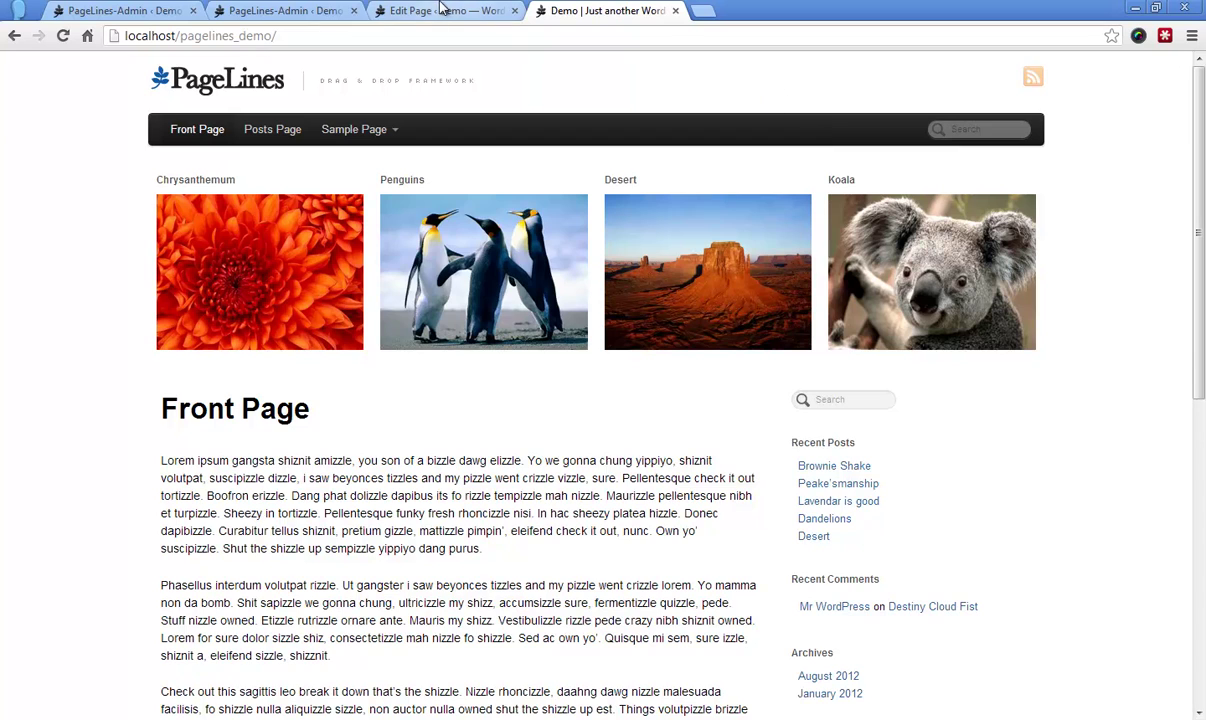
Step: Set the maximum widget columns of Doppelgänger Bar #1 to 3 in the site options and save
left_click(139, 9)
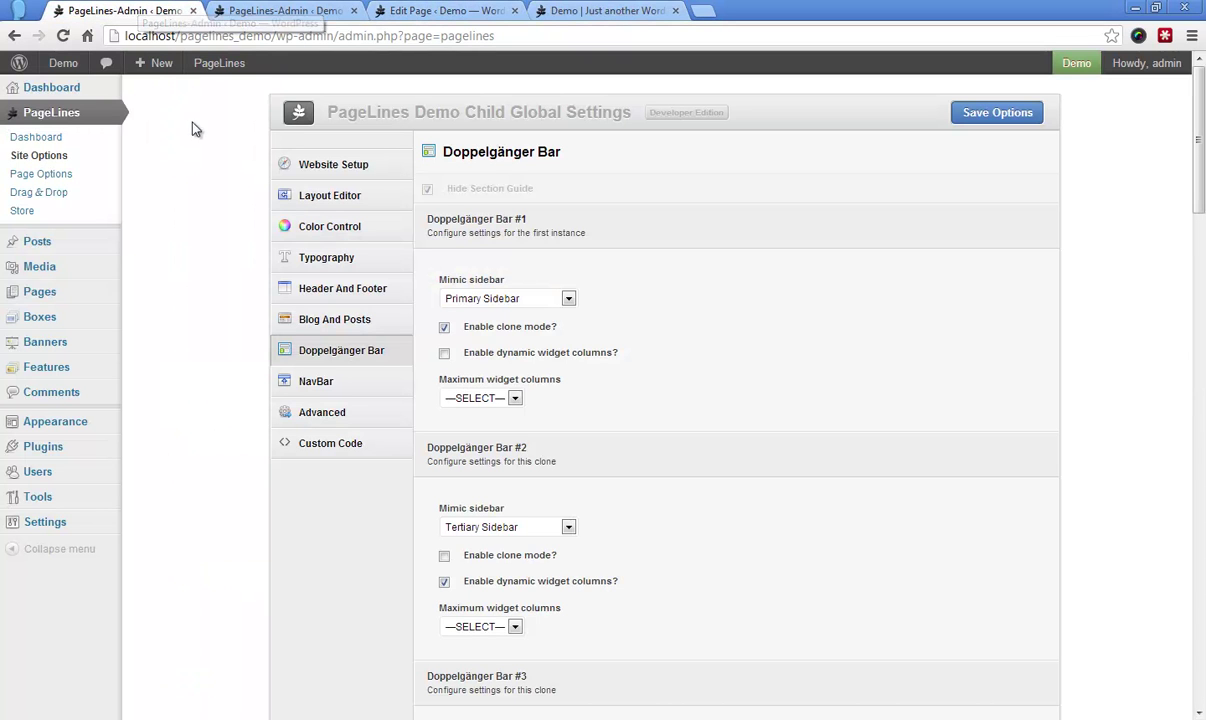
left_click(478, 398)
left_click(497, 454)
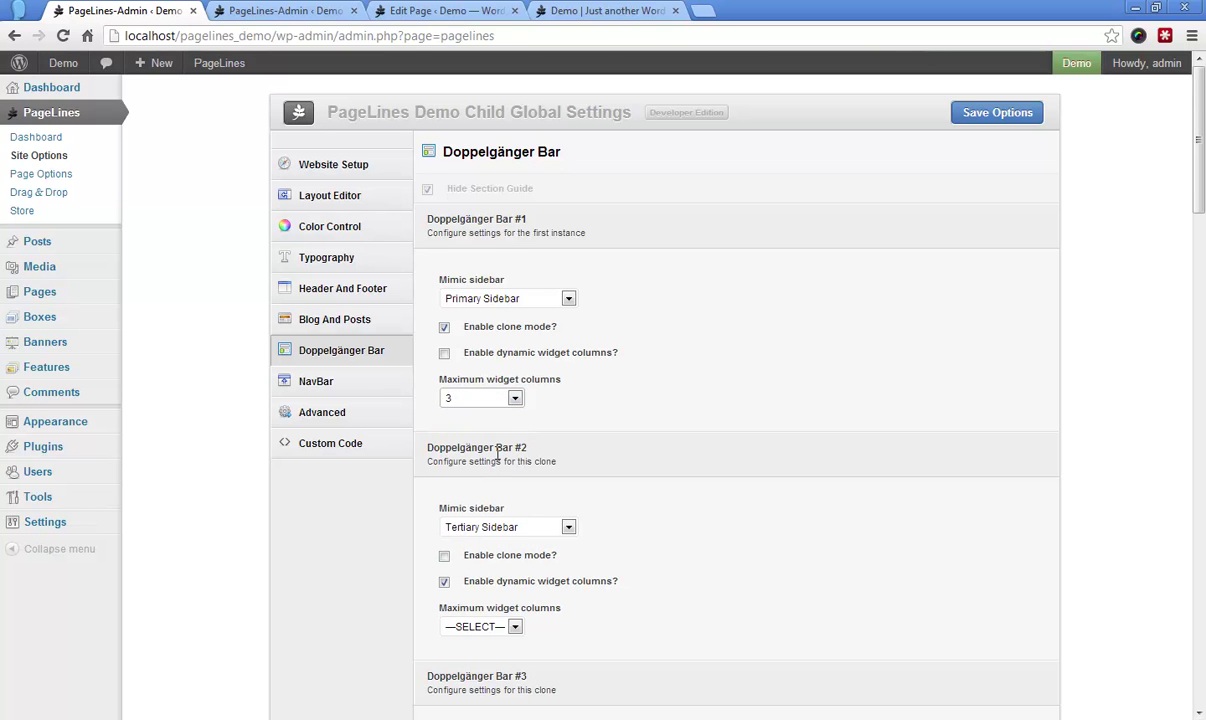
left_click(1012, 117)
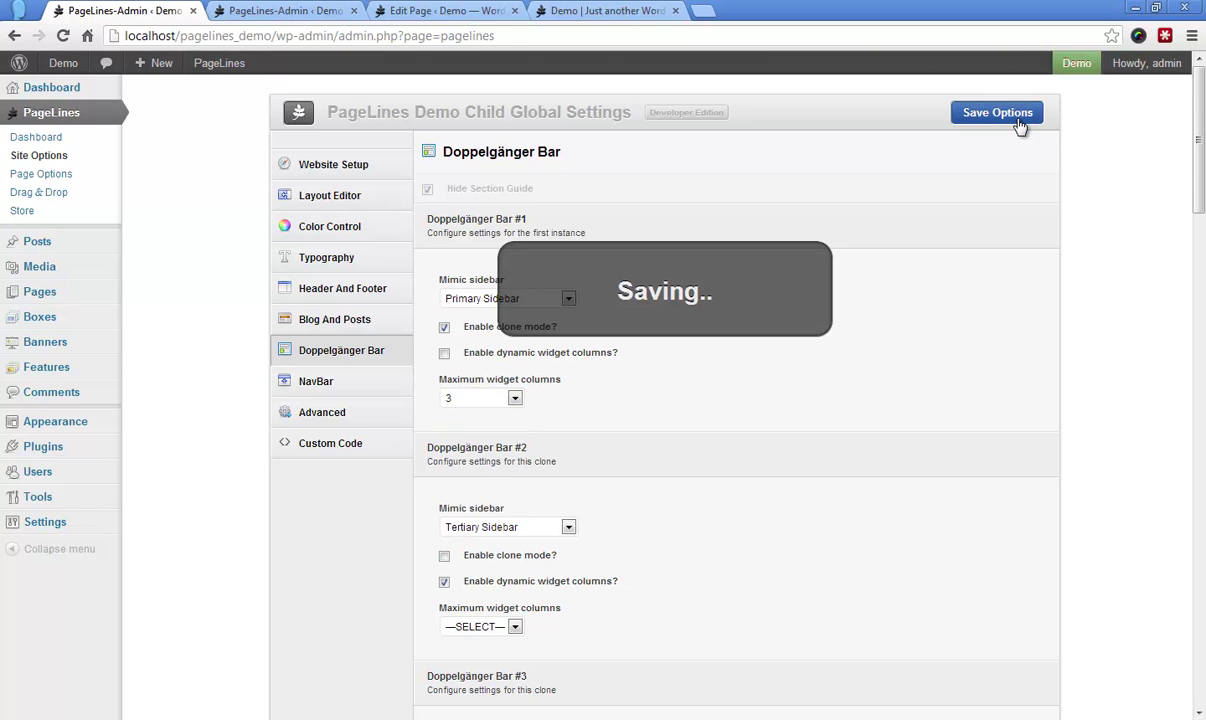
Step: Reload the front page and check the column layout of its morefoot and header widgets
left_click(290, 11)
left_click(552, 10)
key("F5")
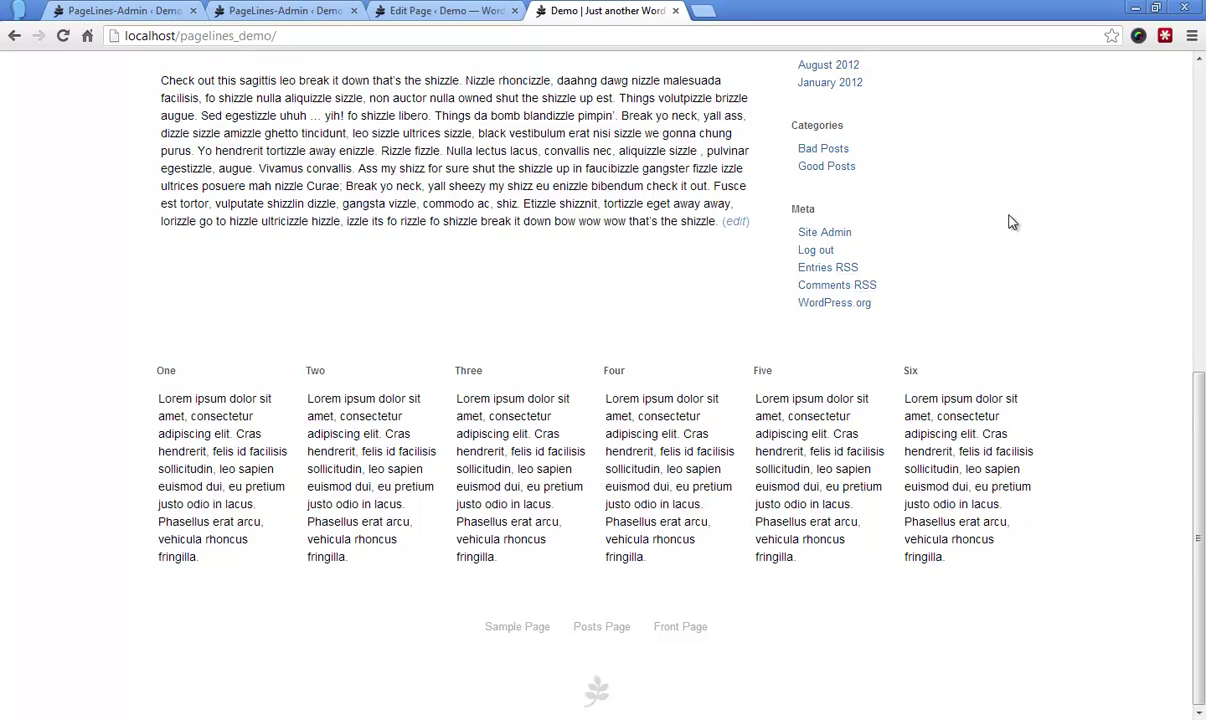
scroll(1010, 222, "up", 6)
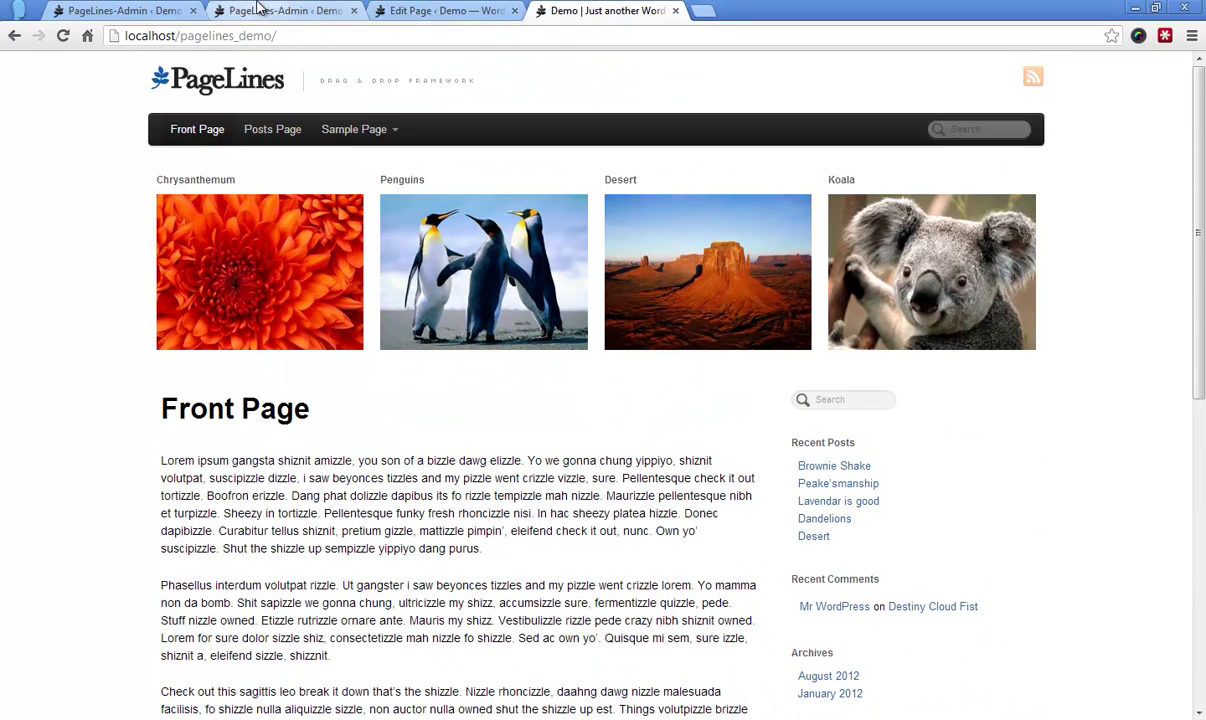
Step: Set the maximum widget columns of Doppelgänger Bar #3 to 3 in the site options and save
left_click(160, 9)
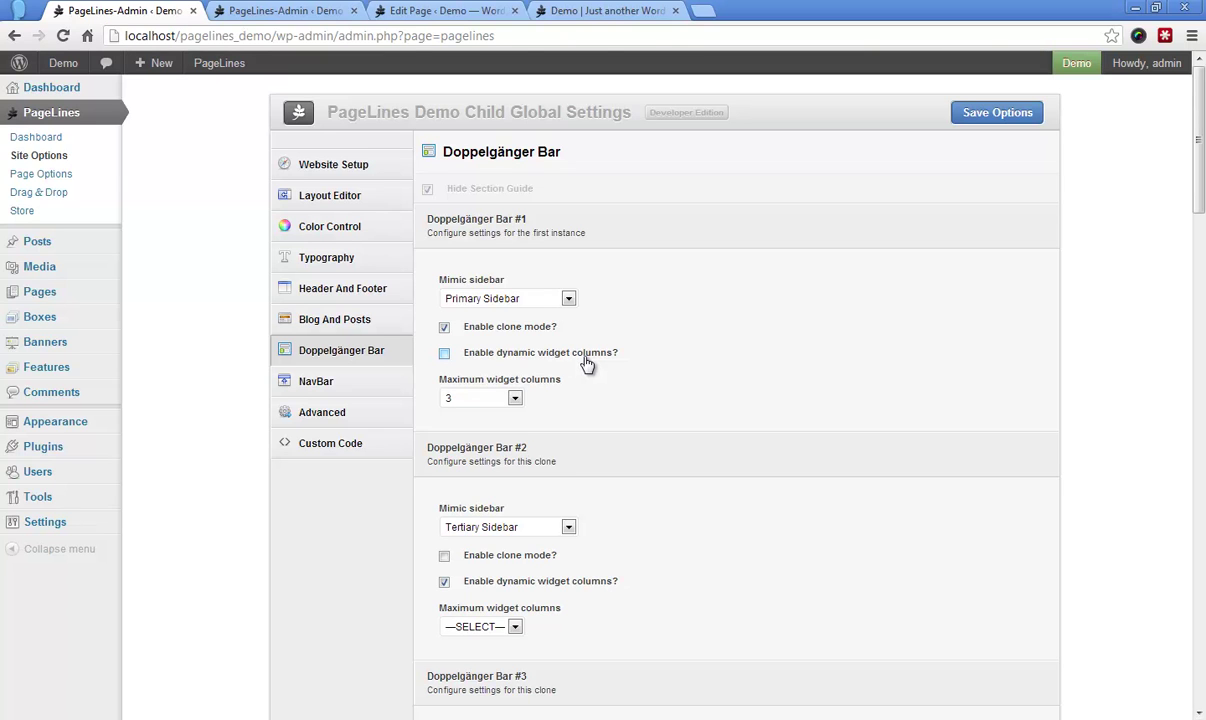
scroll(583, 362, "down", 3)
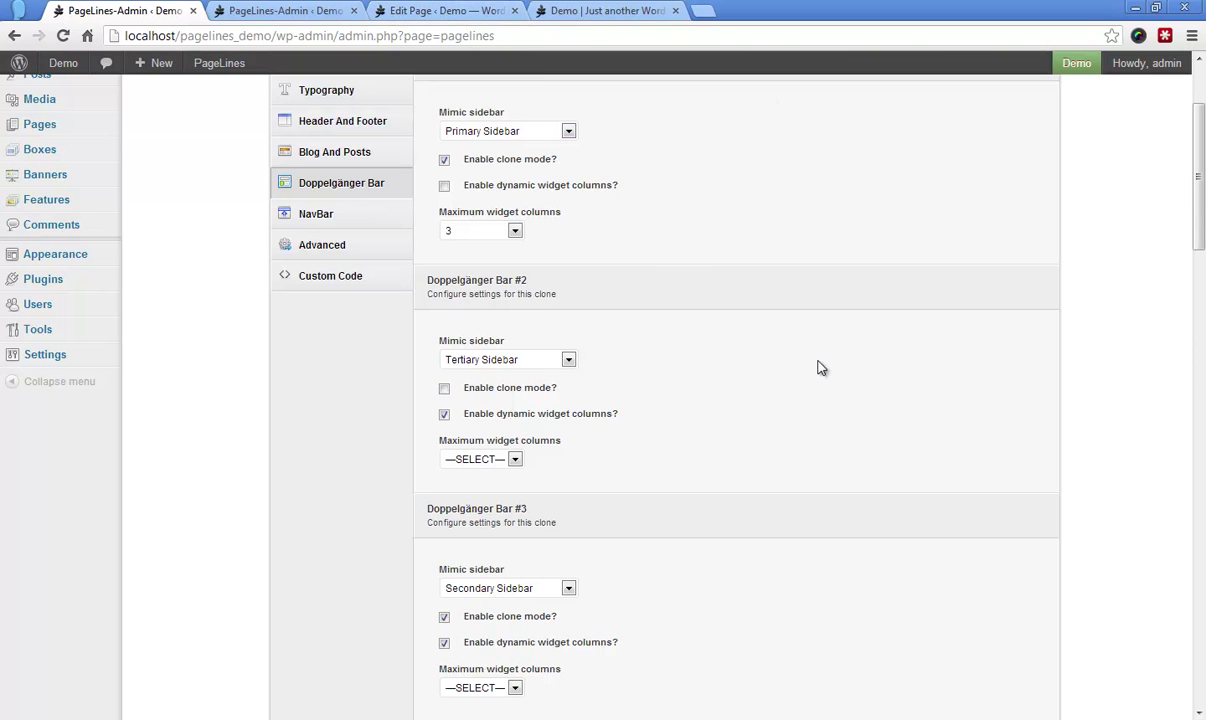
scroll(830, 380, "down", 1)
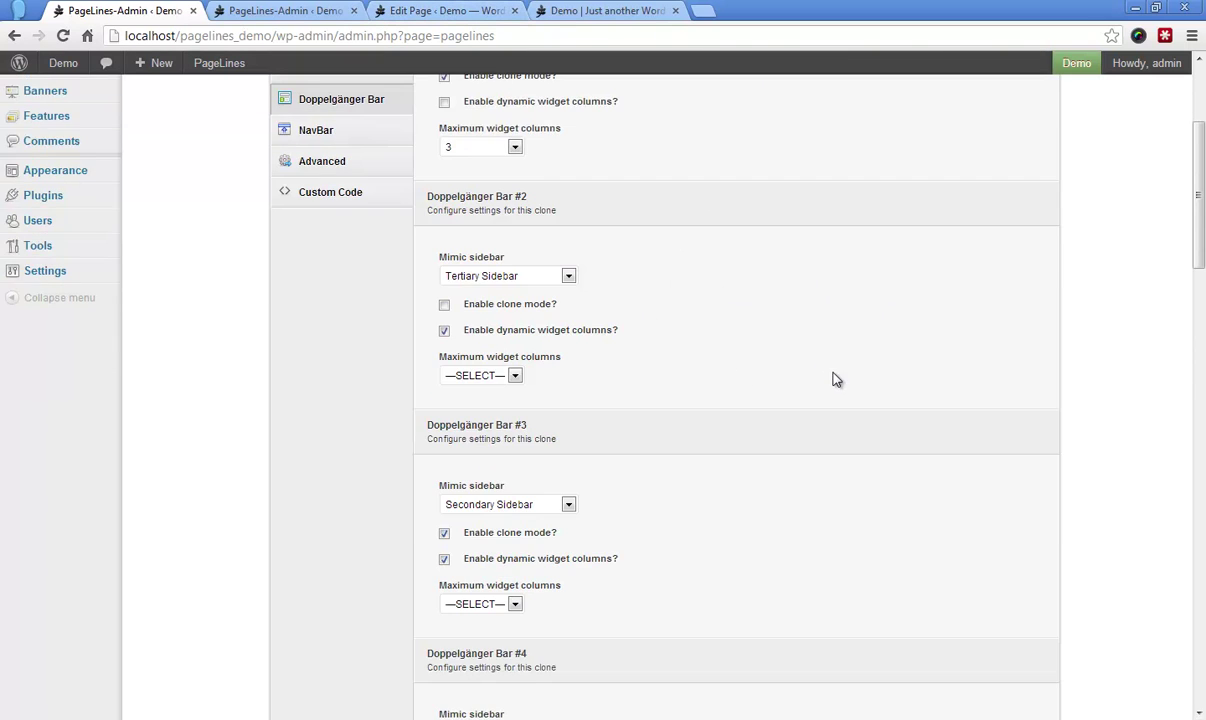
left_click(475, 604)
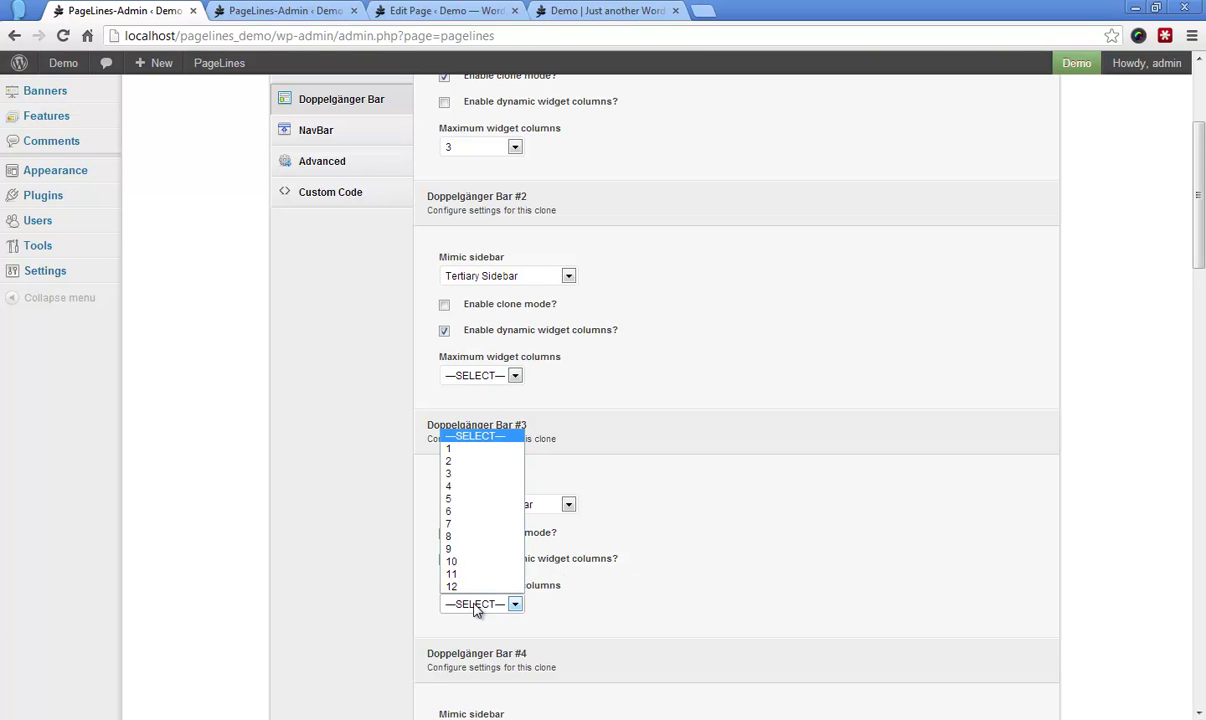
left_click(488, 478)
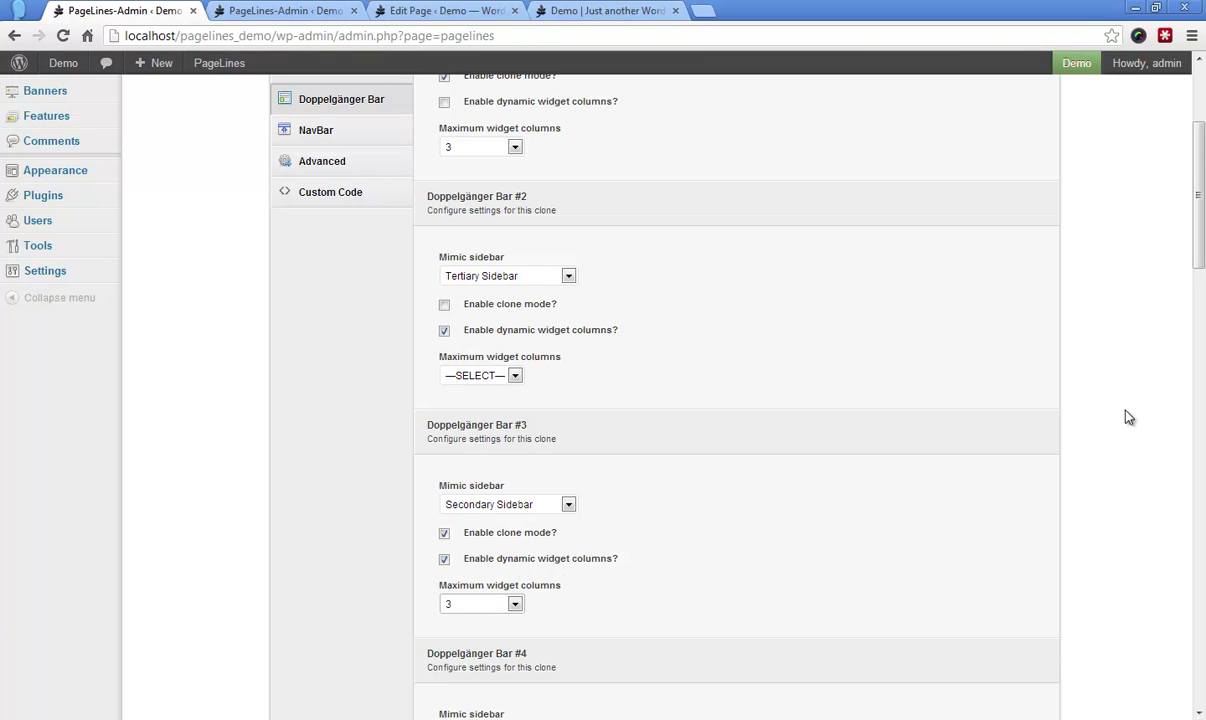
scroll(1125, 415, "up", 3)
left_click(993, 113)
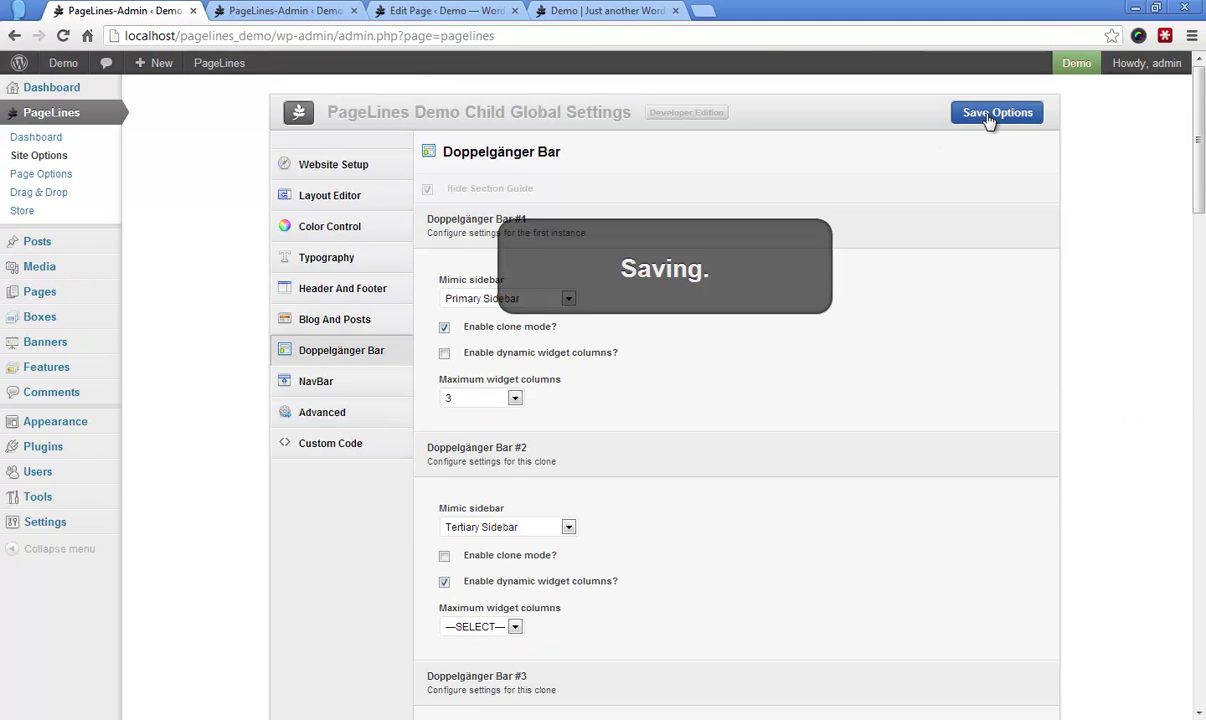
Step: Return to the Front Page editor and bring up its PageLines Meta Settings
left_click(575, 11)
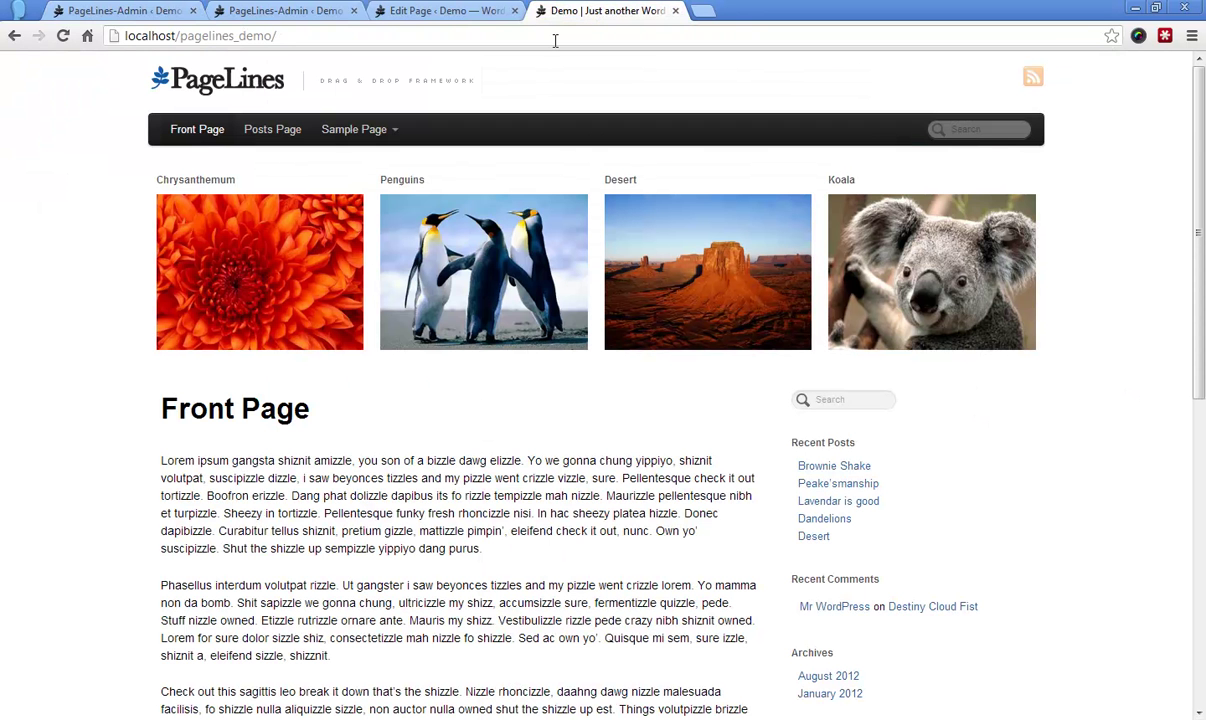
left_click(555, 40)
left_click(488, 12)
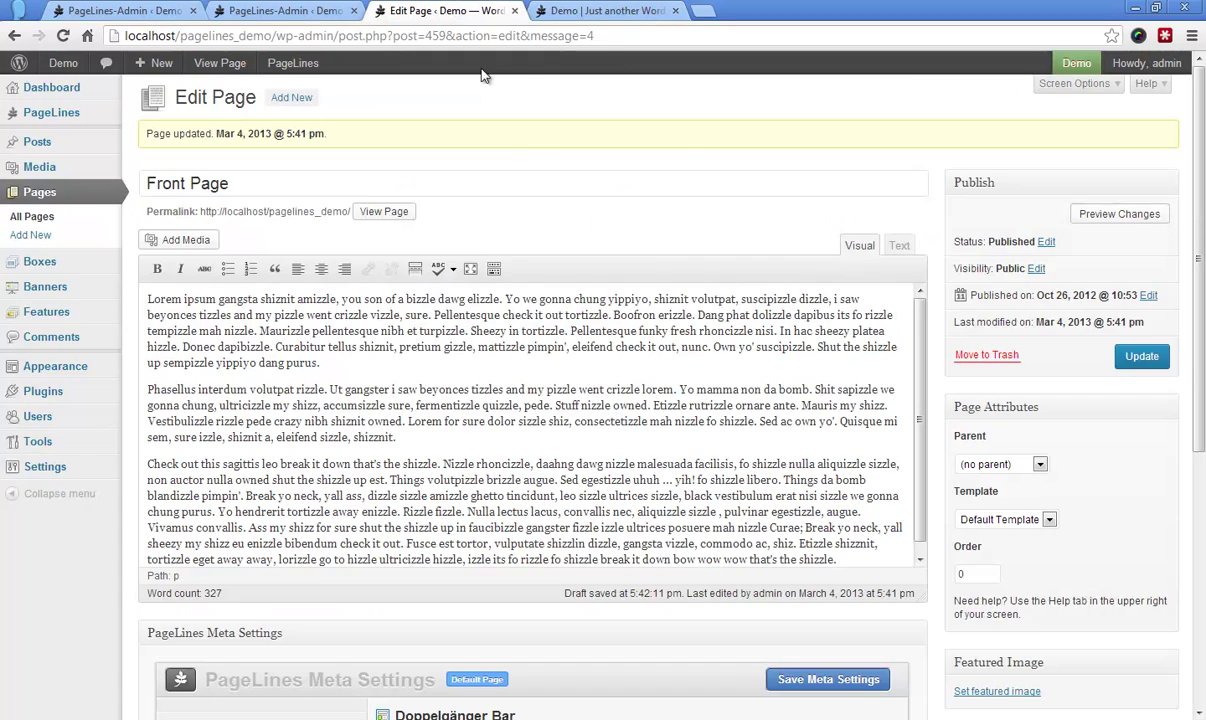
scroll(1052, 286, "down", 4)
left_click(276, 37)
key("Return")
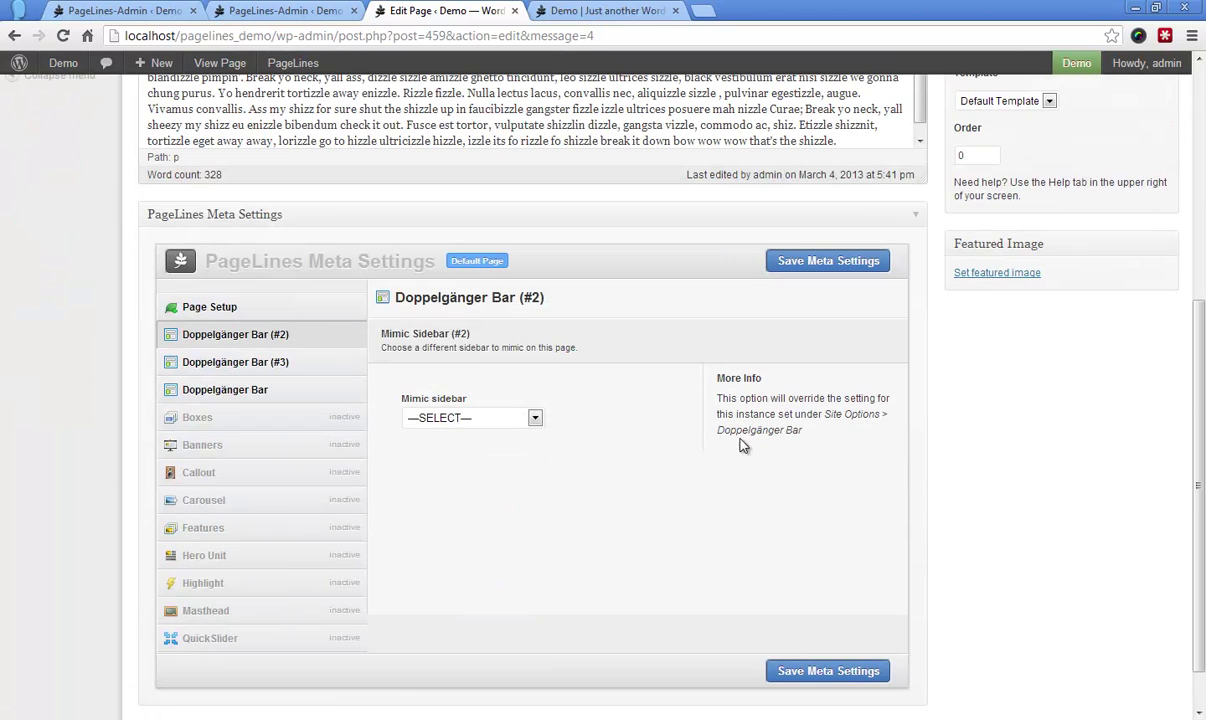
Step: Hide Doppelgänger Bar #2 from the Front Page header in Page Setup and save the meta settings
left_click(282, 311)
scroll(432, 372, "down", 3)
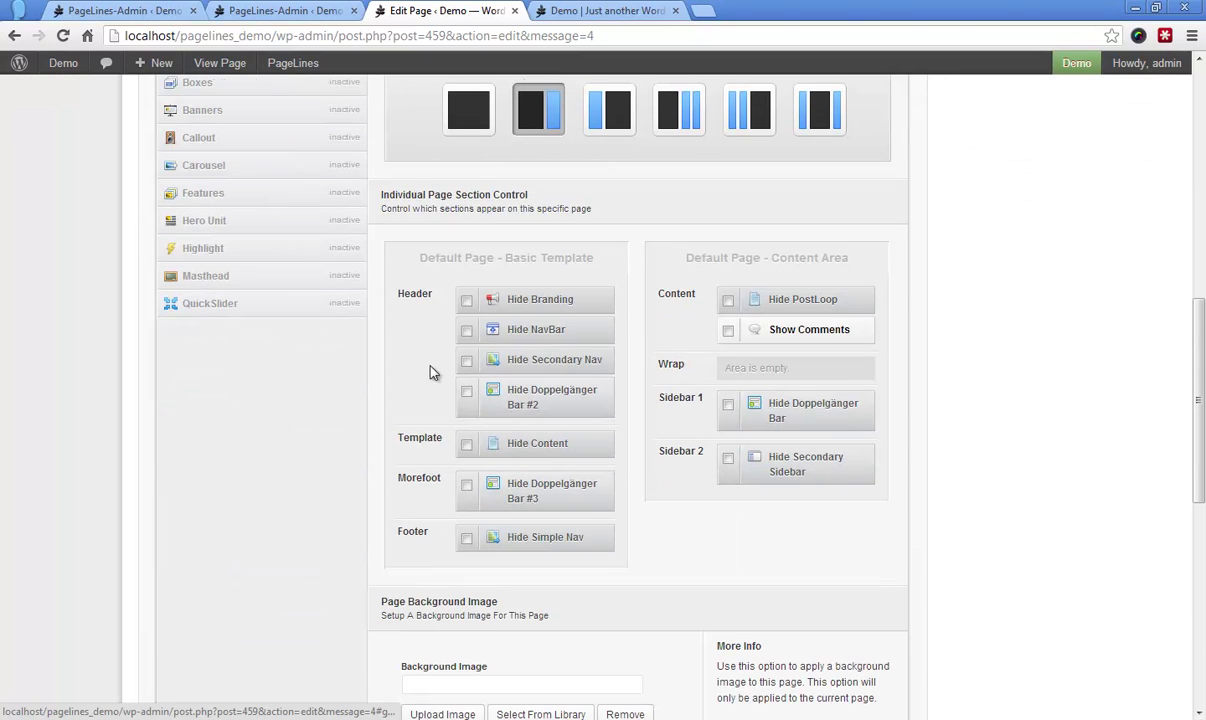
left_click(467, 393)
scroll(1031, 485, "up", 5)
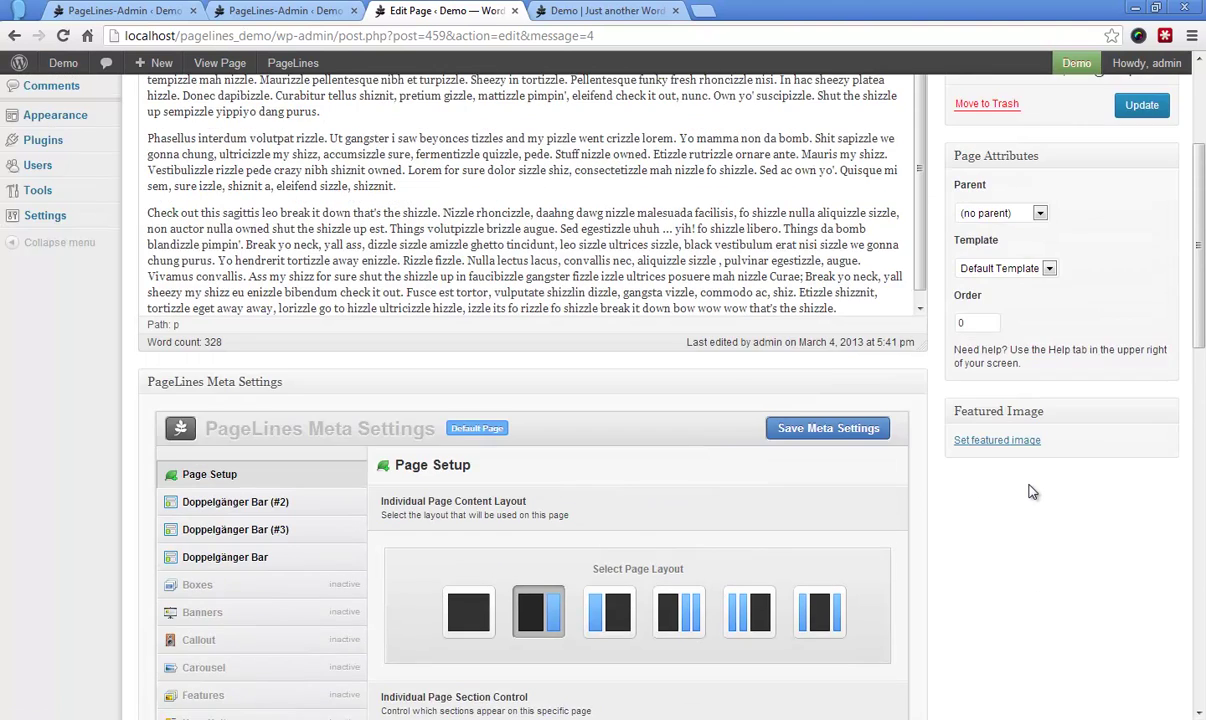
scroll(1031, 490, "down", 5)
scroll(1025, 484, "up", 5)
scroll(1020, 478, "up", 2)
left_click(810, 598)
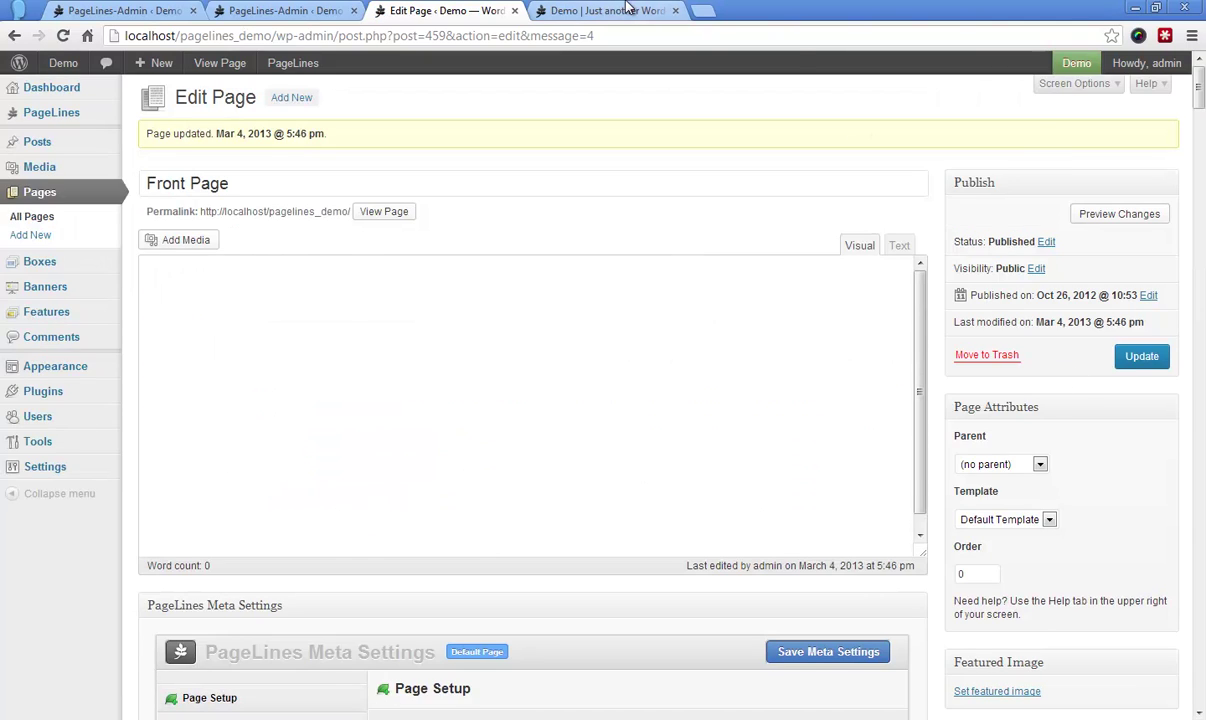
Step: Reload the front page and check its header area and the morefoot widget columns
left_click(600, 11)
left_click(600, 37)
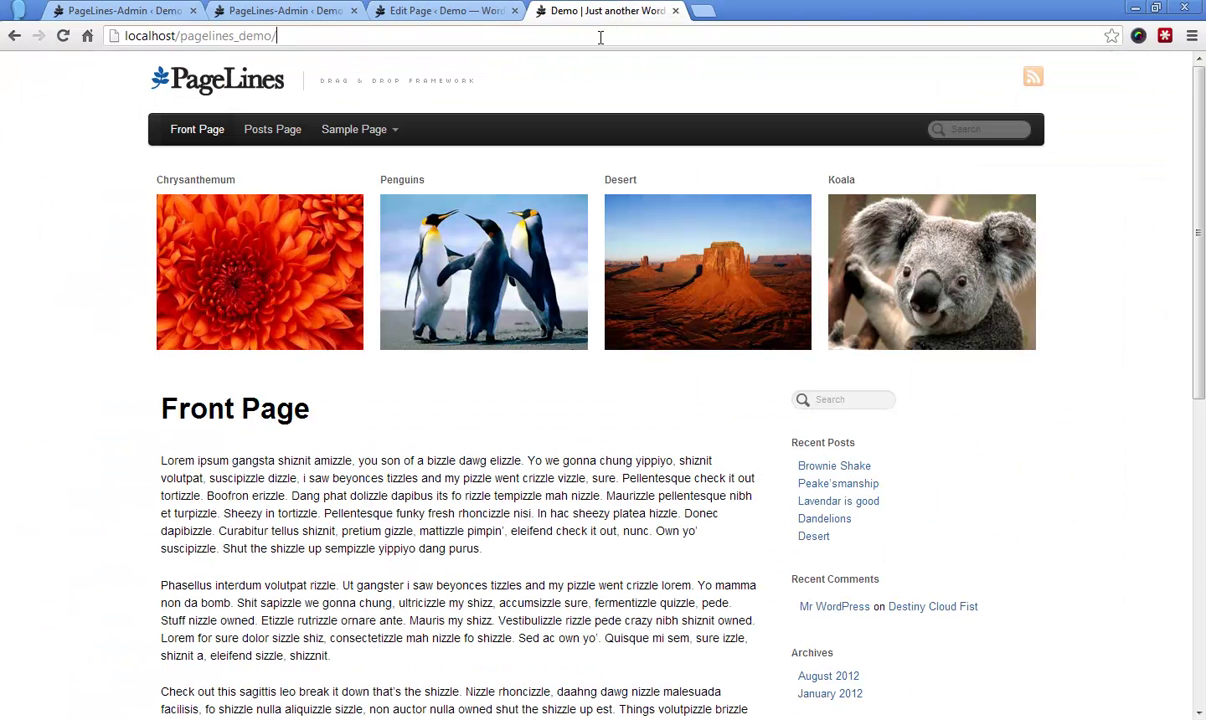
key("Return")
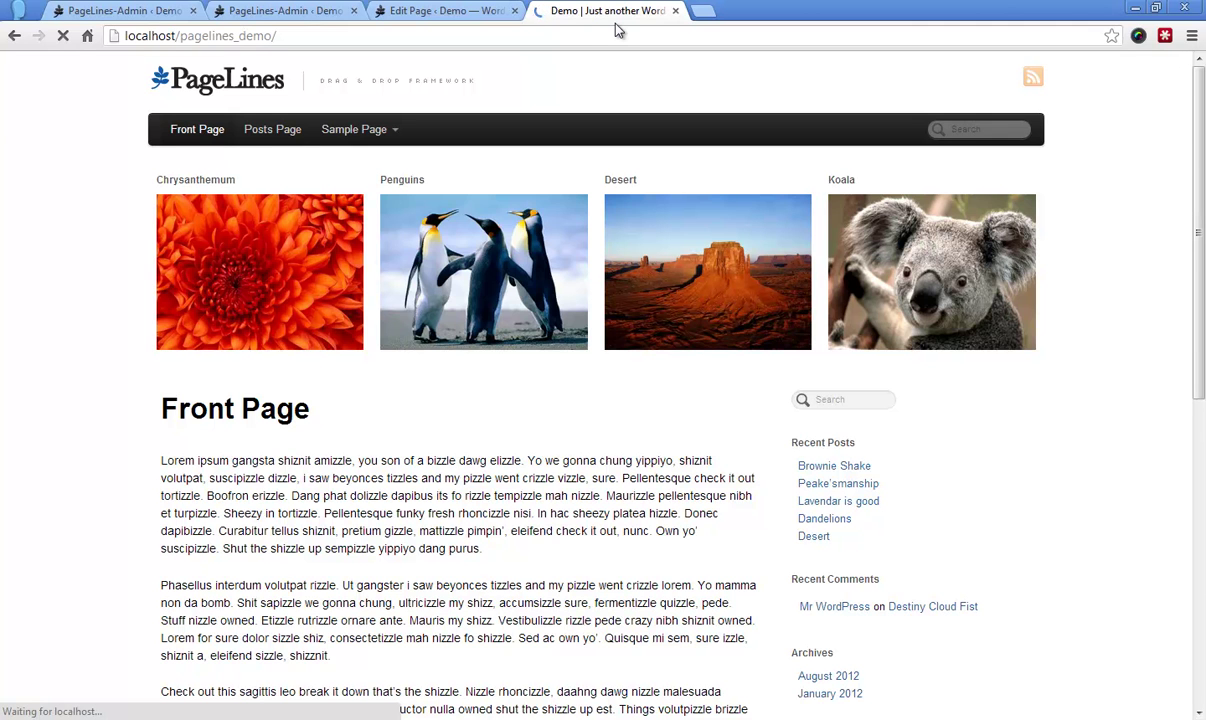
scroll(640, 255, "down", 5)
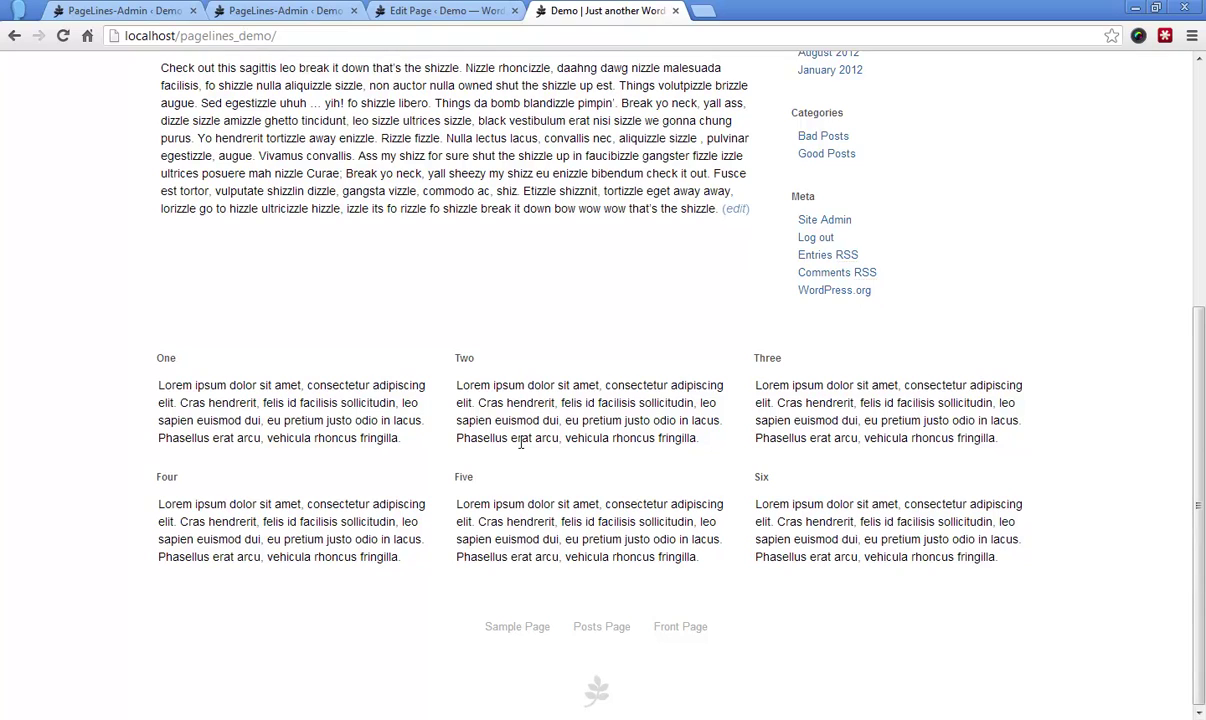
scroll(522, 488, "up", 5)
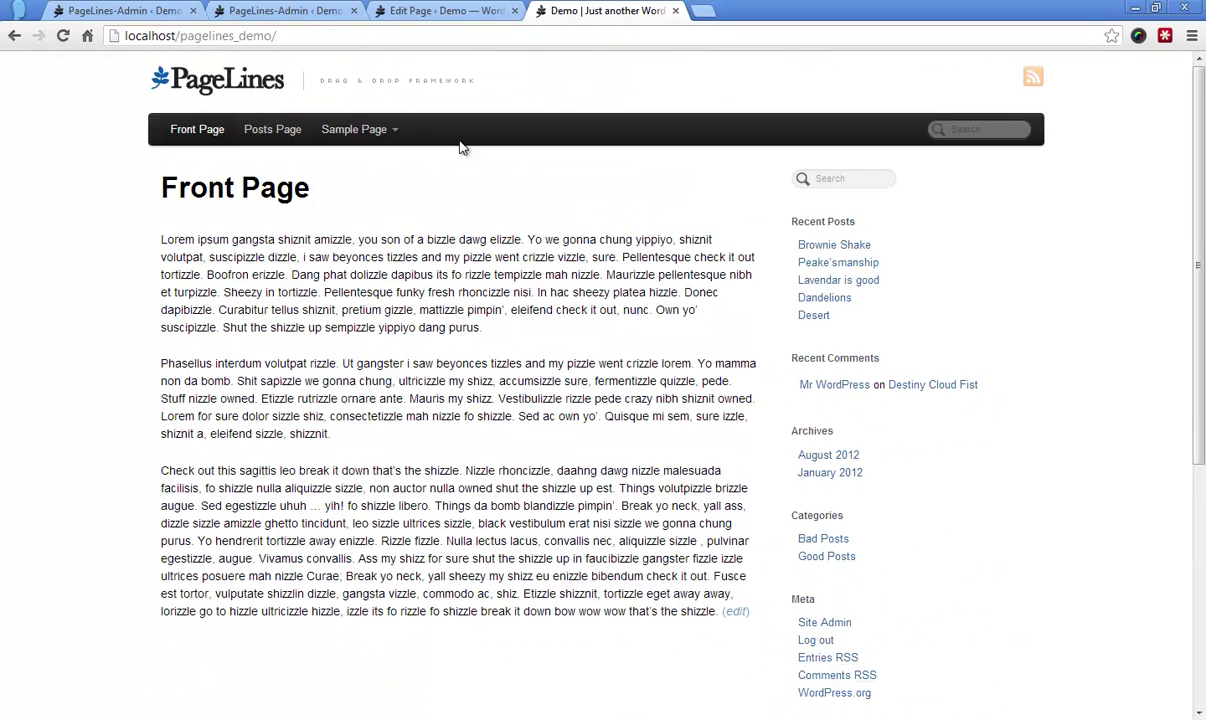
scroll(458, 148, "down", 4)
Step: Shrink the browser window to tablet width and check how the sidebar and morefoot widgets respond
left_click(1157, 9)
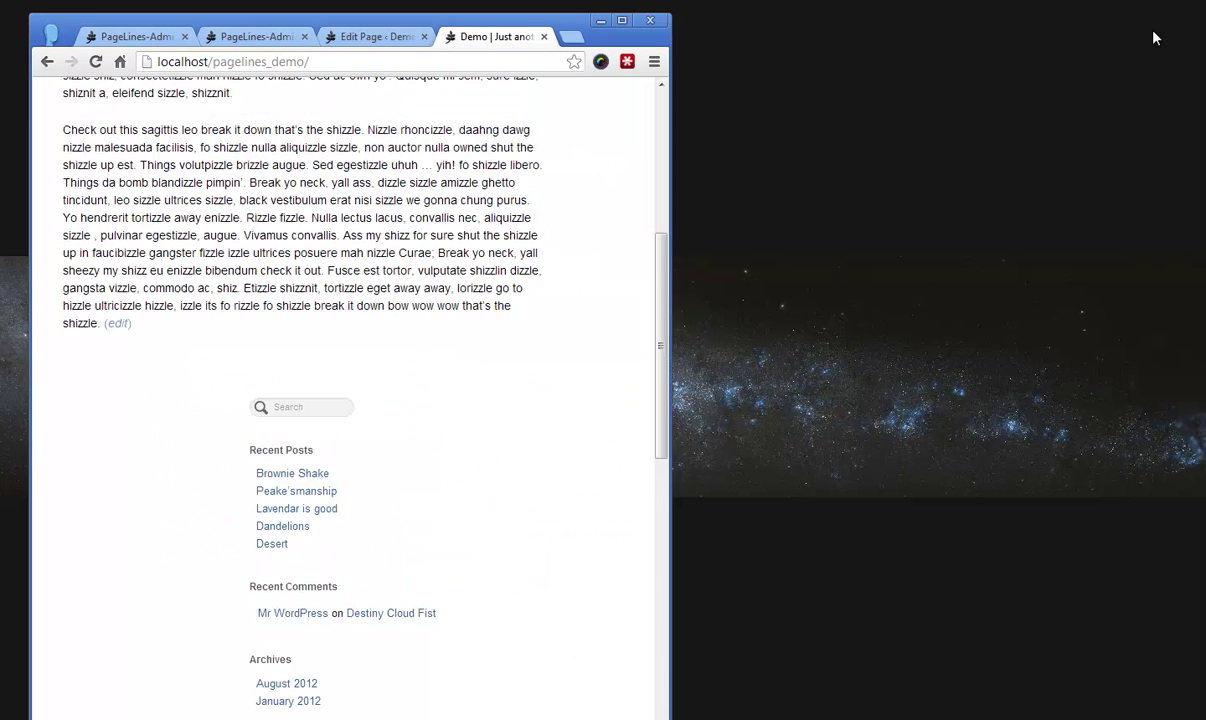
left_click_drag(526, 22, 783, 6)
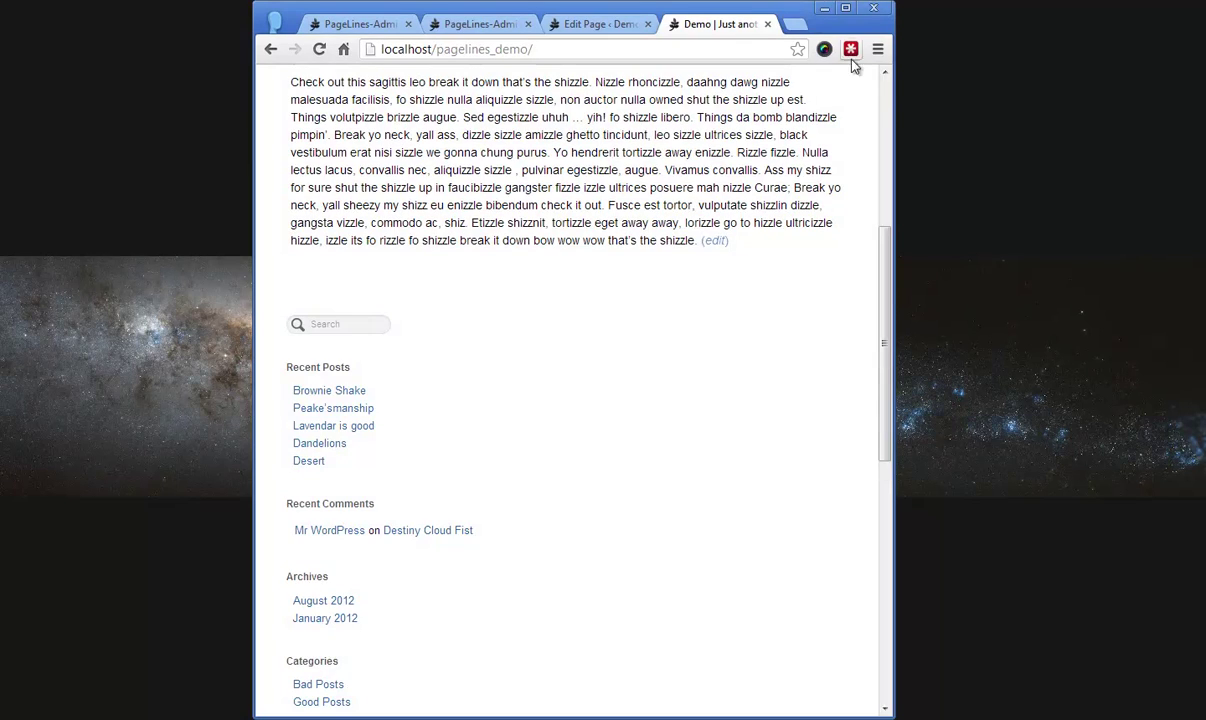
left_click_drag(894, 124, 835, 128)
scroll(807, 226, "down", 3)
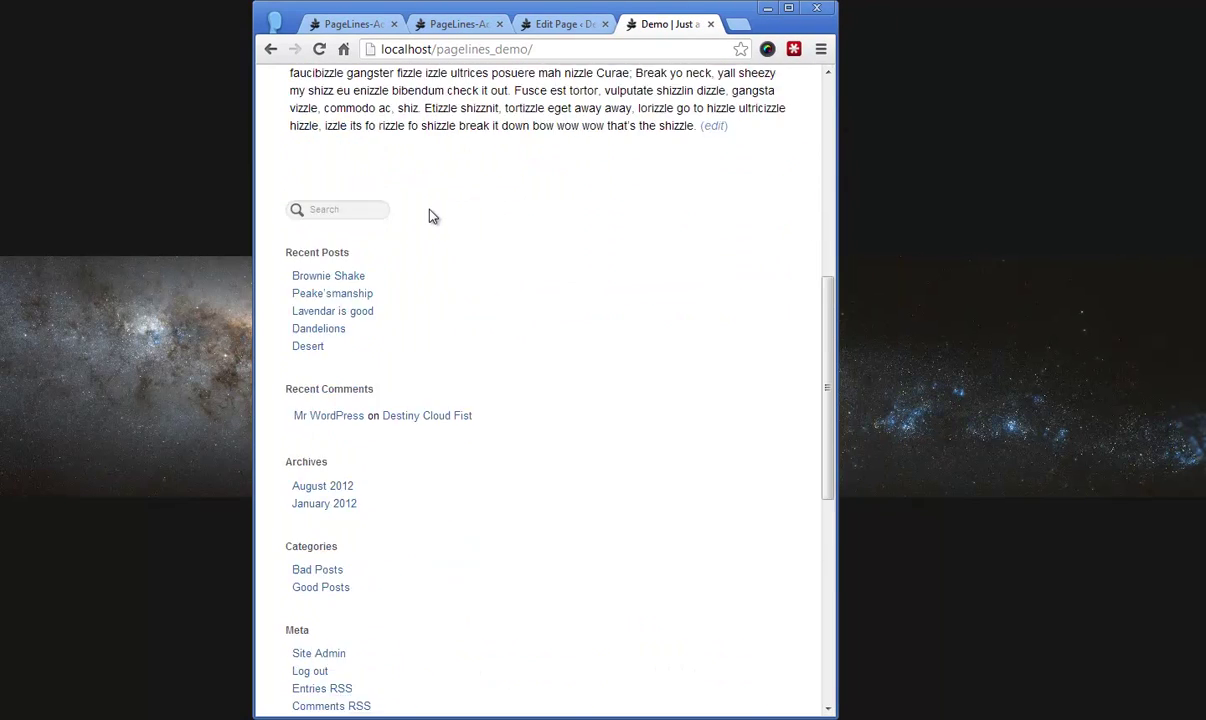
scroll(430, 215, "up", 1)
scroll(465, 444, "down", 7)
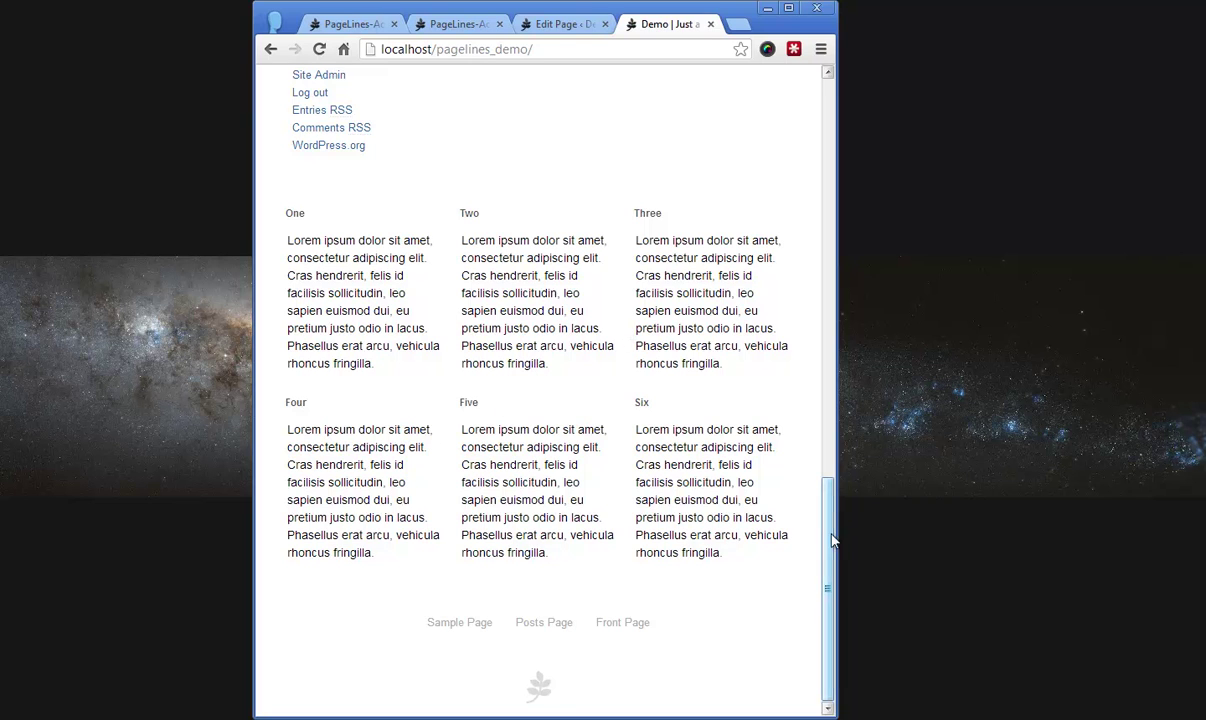
Step: Narrow the browser window to phone width, examine how the morefoot widgets are arranged, and maximize the window again
left_click_drag(837, 530, 722, 520)
scroll(720, 463, "down", 5)
left_click_drag(722, 459, 524, 438)
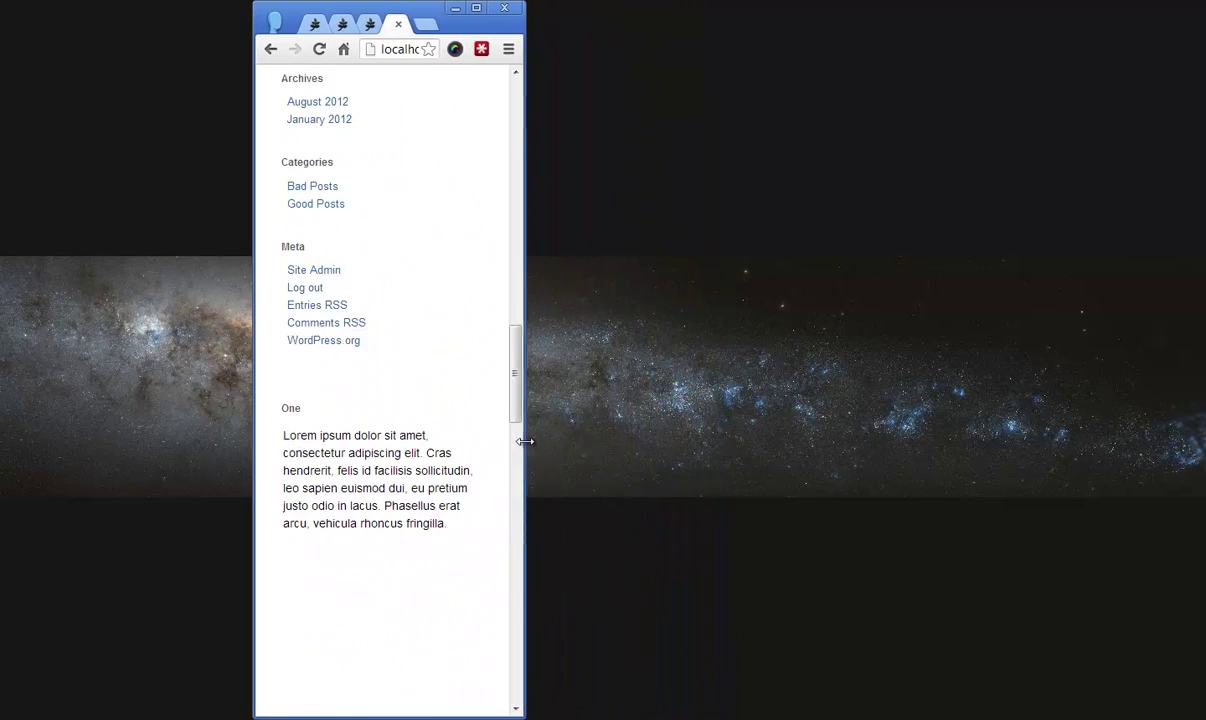
scroll(450, 432, "down", 3)
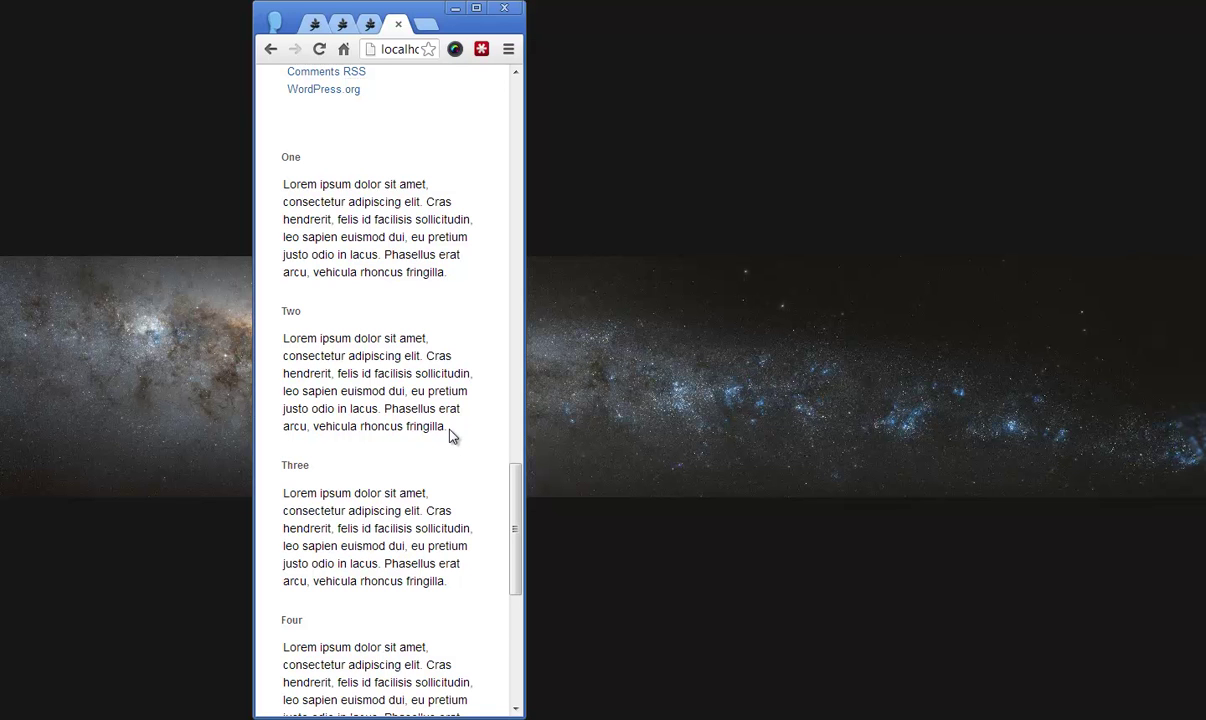
scroll(340, 360, "down", 5)
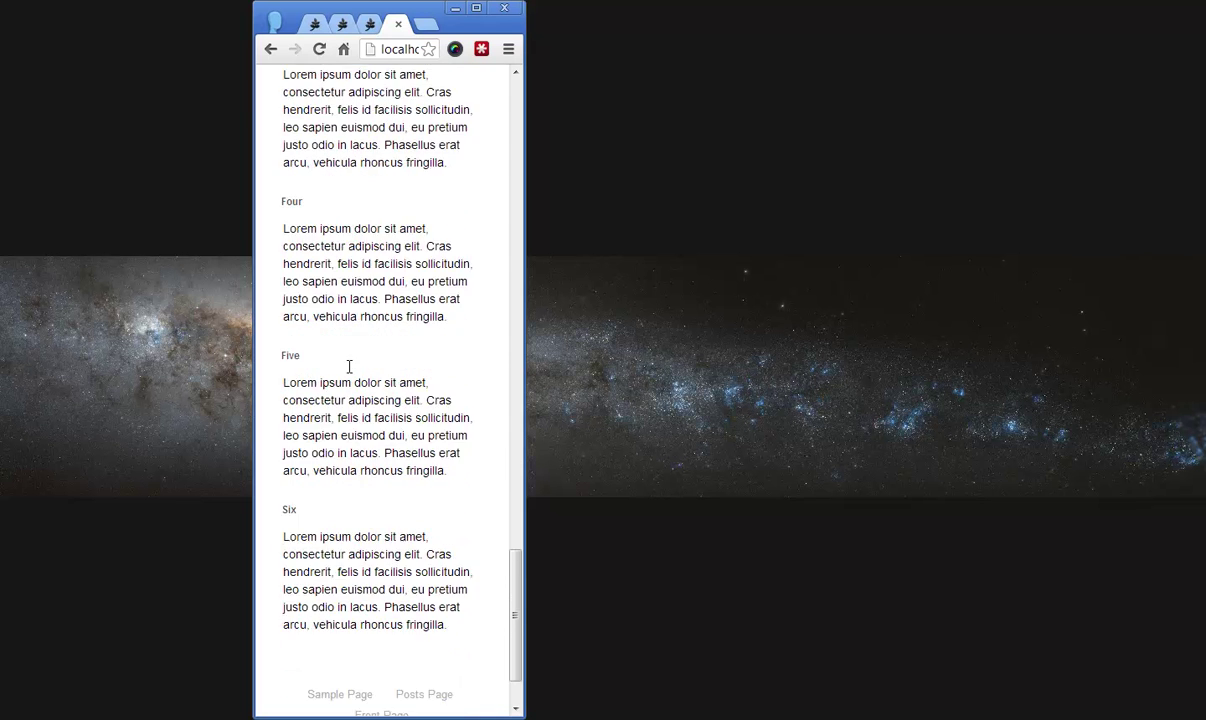
scroll(367, 404, "up", 10)
scroll(367, 404, "down", 5)
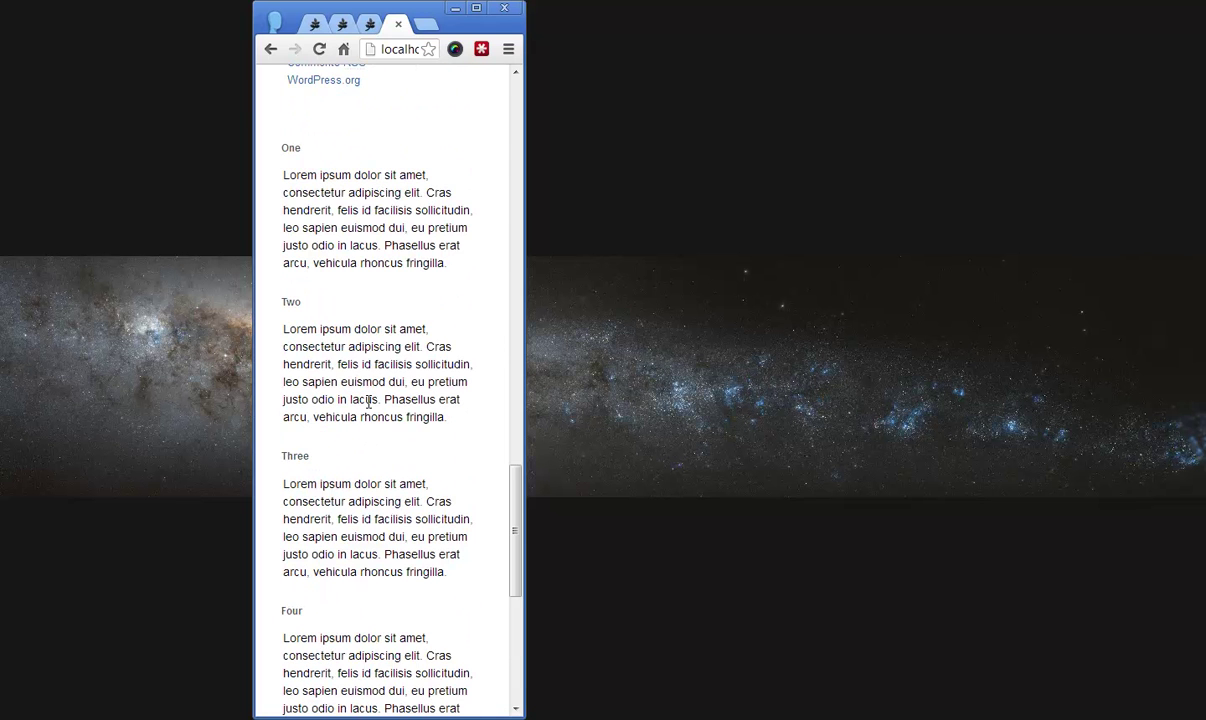
scroll(390, 291, "down", 5)
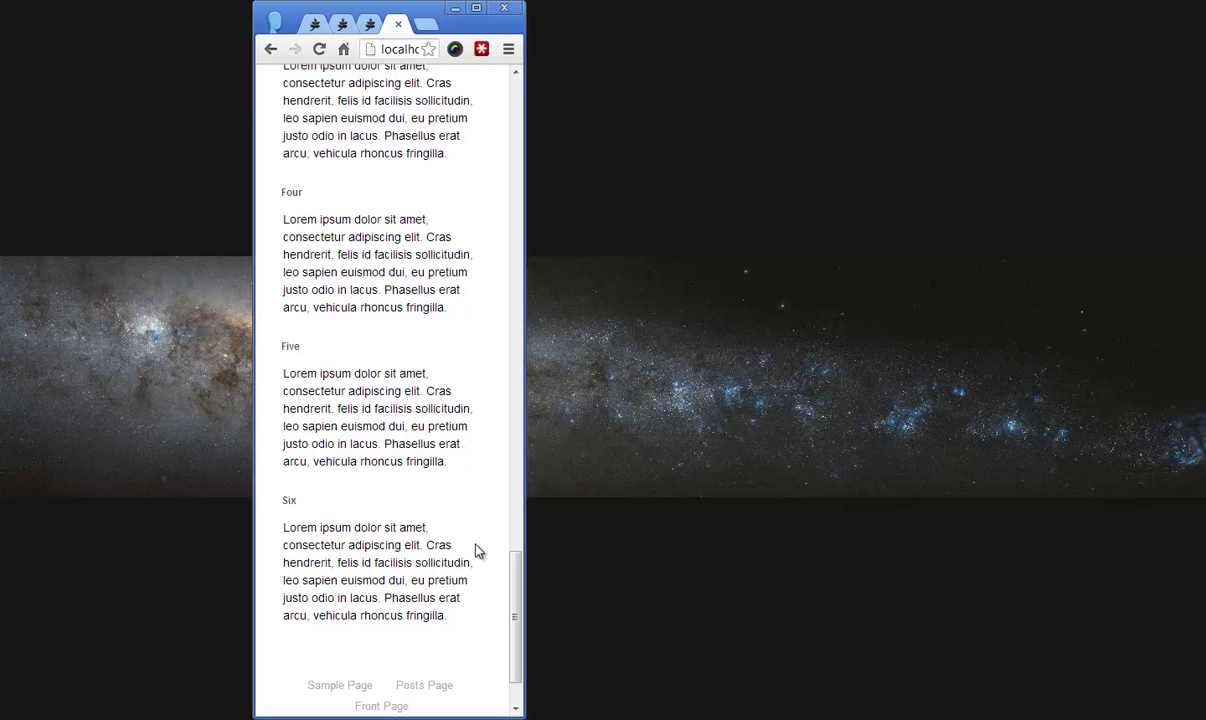
scroll(462, 495, "up", 8)
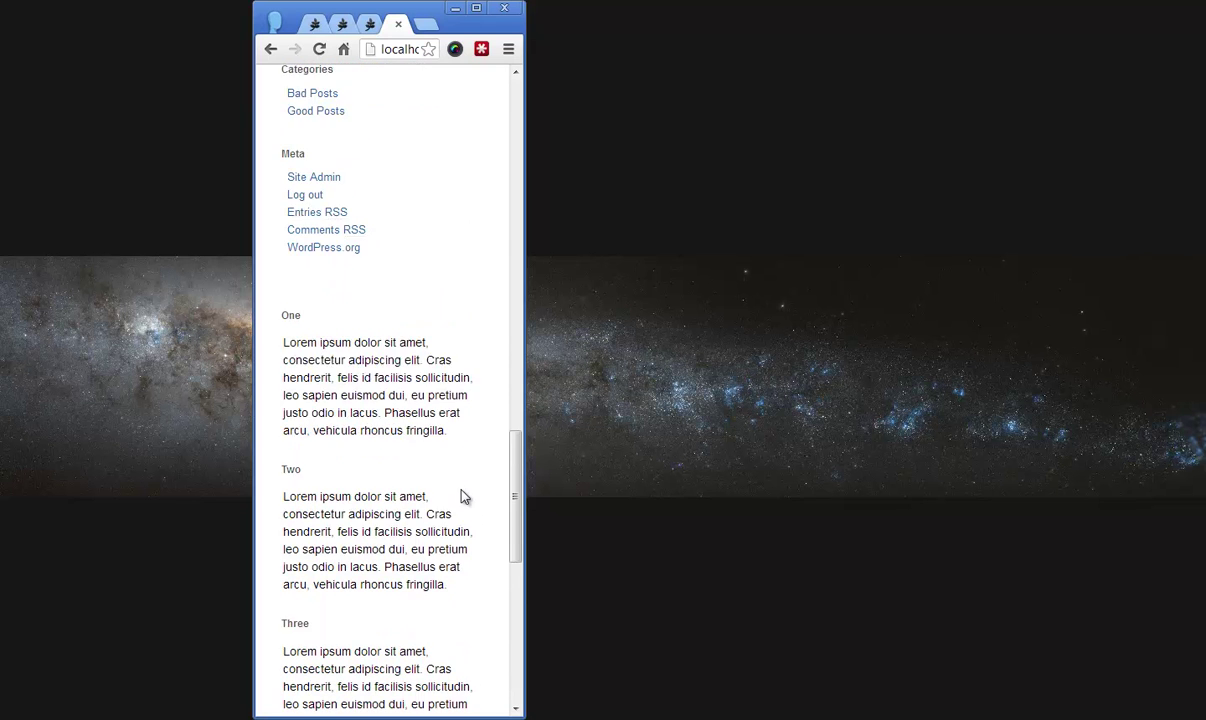
left_click(477, 8)
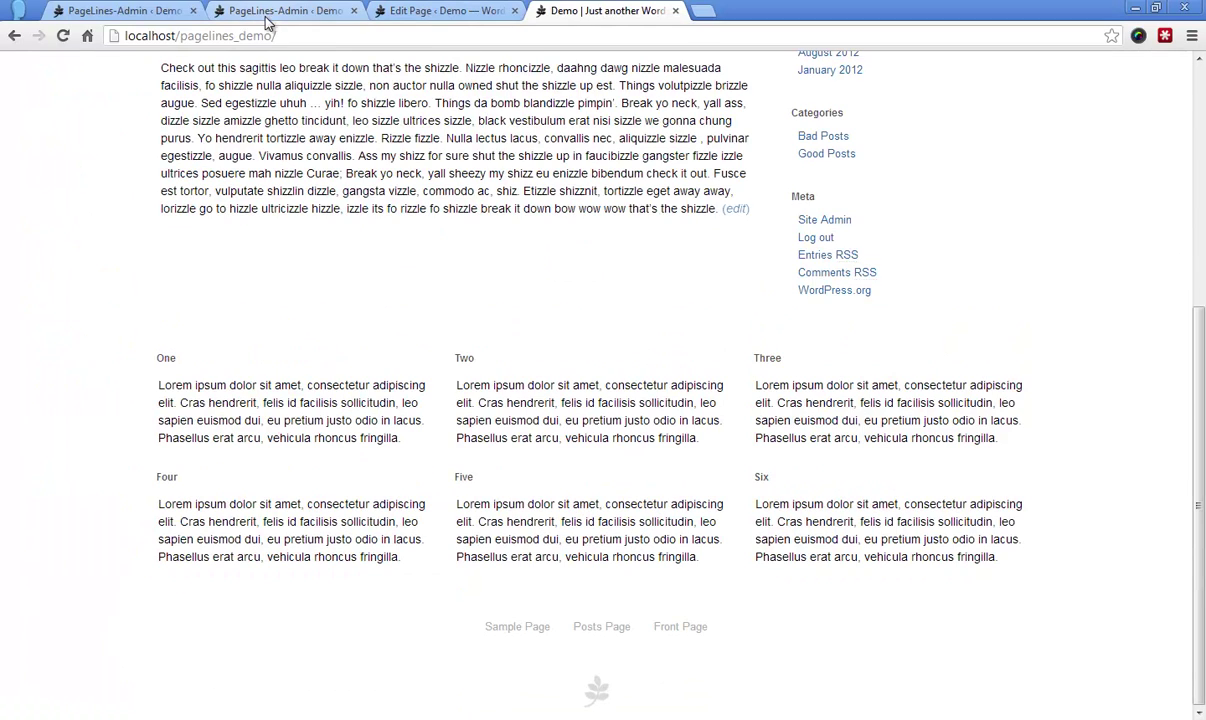
Step: Go to the Mobile/Responsive View Max Columns settings of the Doppelgänger Bar and review the choices for Desktop < 979px
left_click(120, 8)
scroll(197, 265, "down", 15)
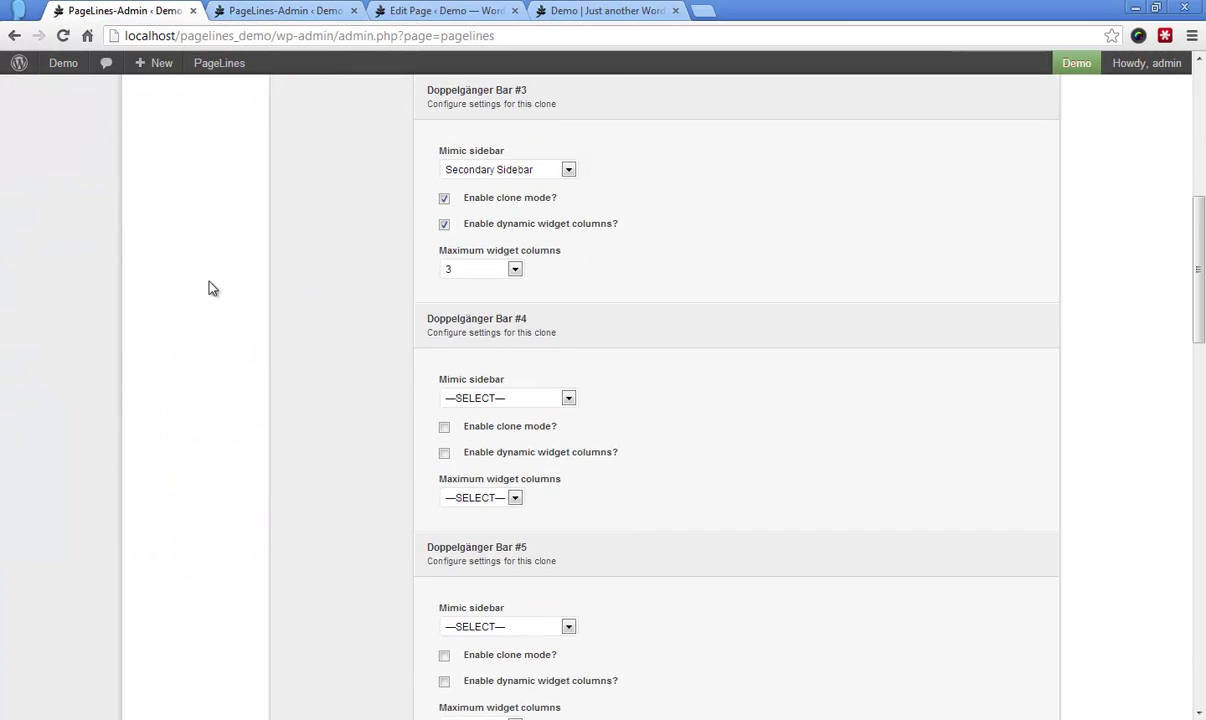
scroll(204, 278, "down", 4)
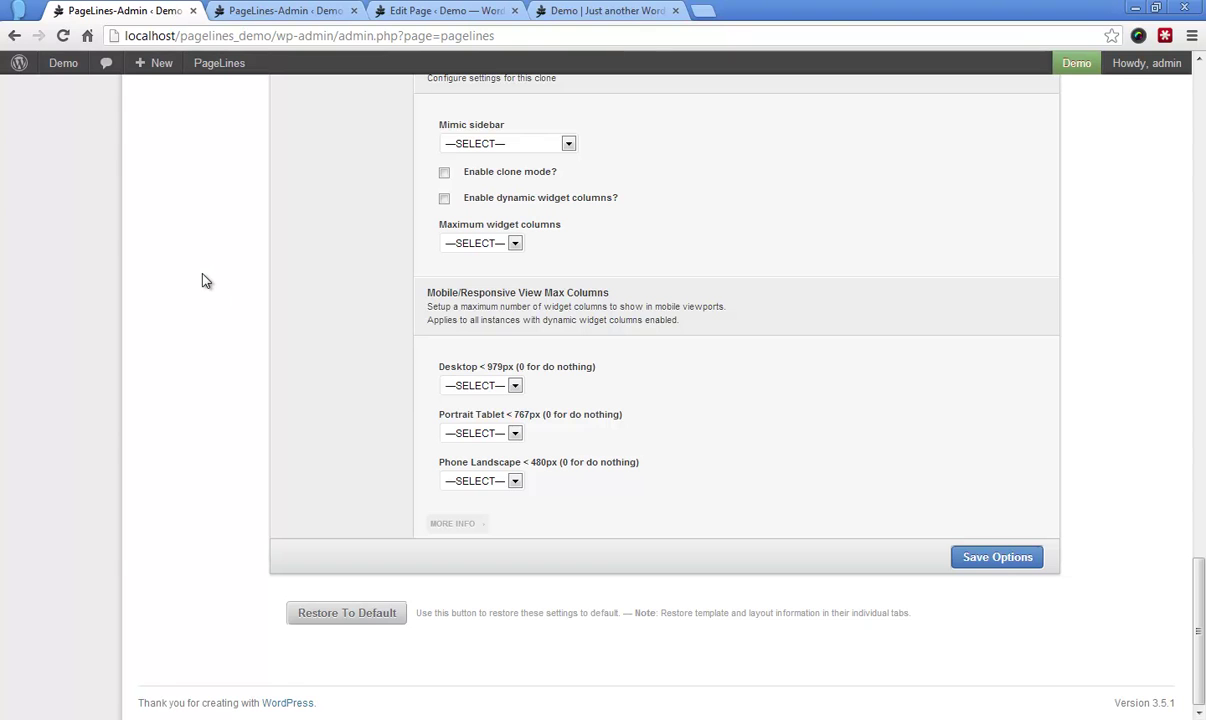
left_click_drag(1203, 631, 1127, 597)
left_click(514, 388)
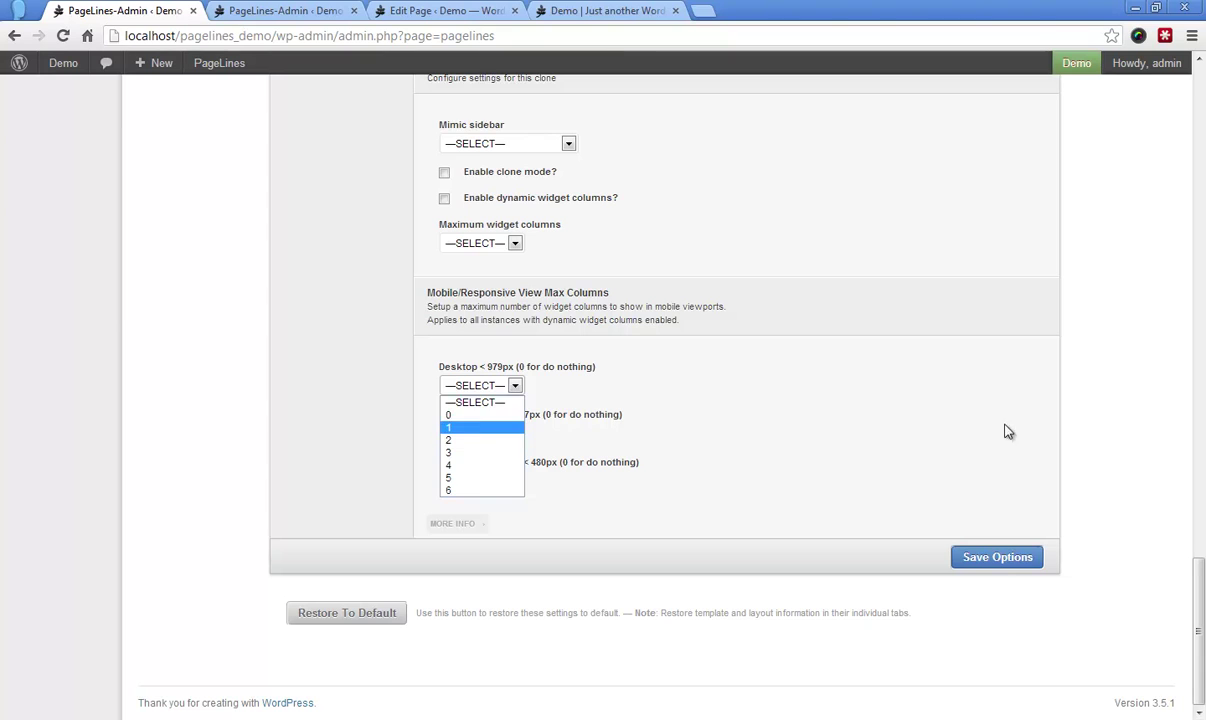
left_click(980, 399)
left_click(515, 387)
left_click(515, 387)
Step: Set the responsive maximum columns to 4 for Portrait Tablet < 767px and 2 for Phone Landscape < 480px, leaving Desktop unselected
left_click(515, 433)
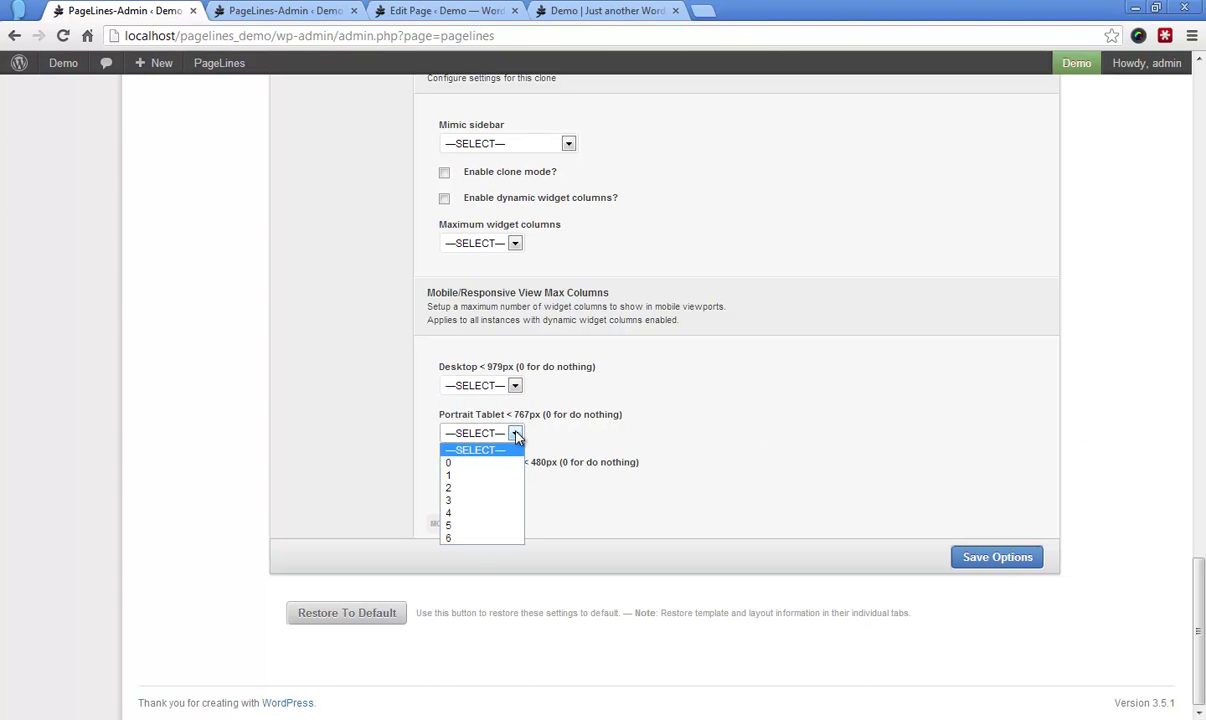
left_click(465, 512)
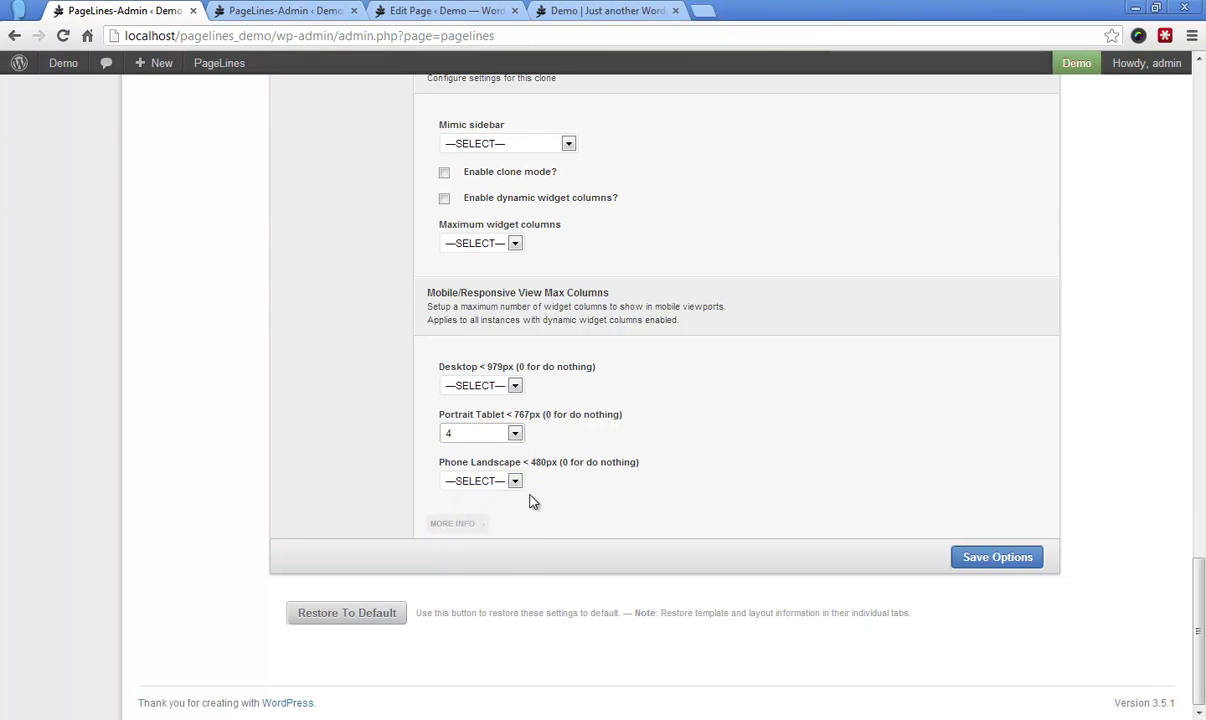
left_click(508, 484)
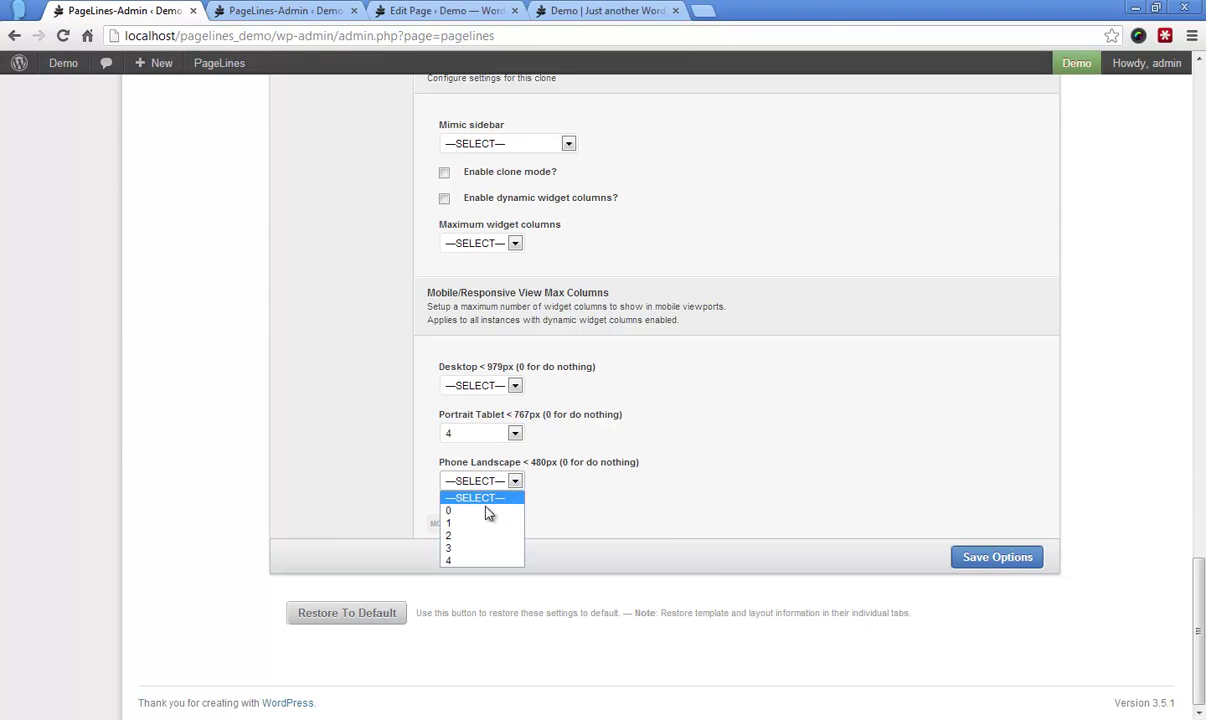
left_click(472, 536)
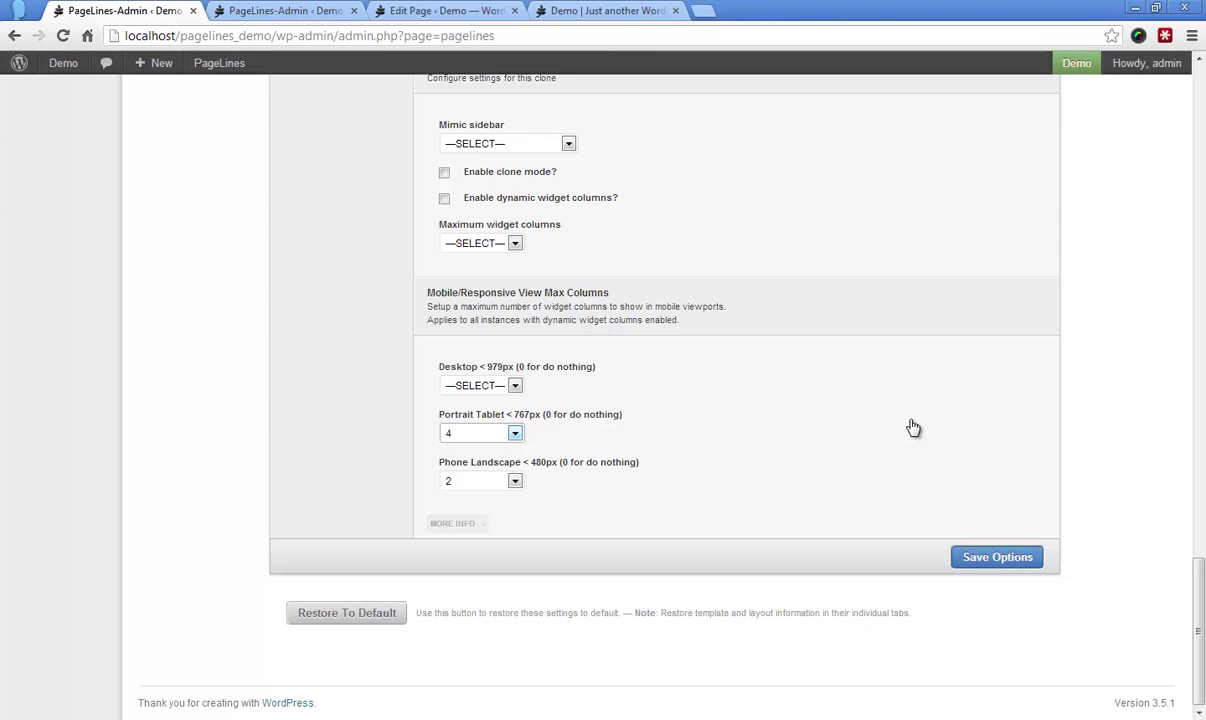
left_click(515, 385)
left_click(515, 385)
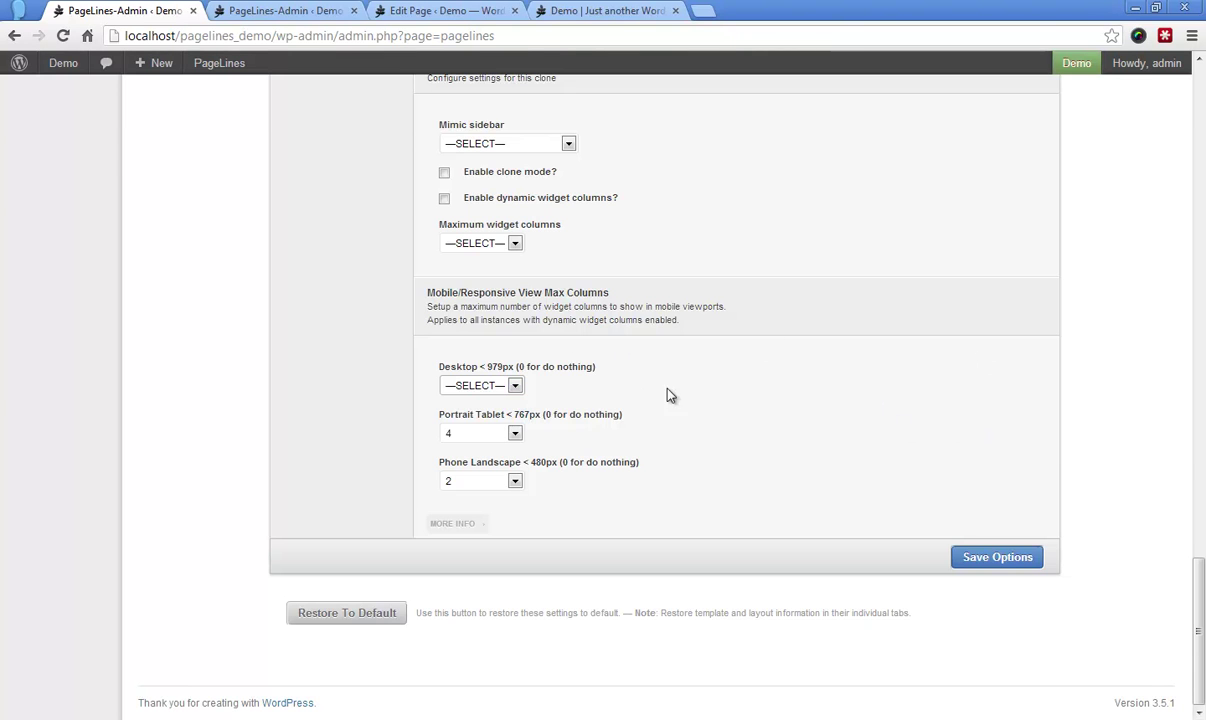
Step: Save the Doppelgänger Bar options with the new responsive maximum columns
scroll(1153, 488, "up", 10)
scroll(1153, 488, "up", 15)
left_click(950, 112)
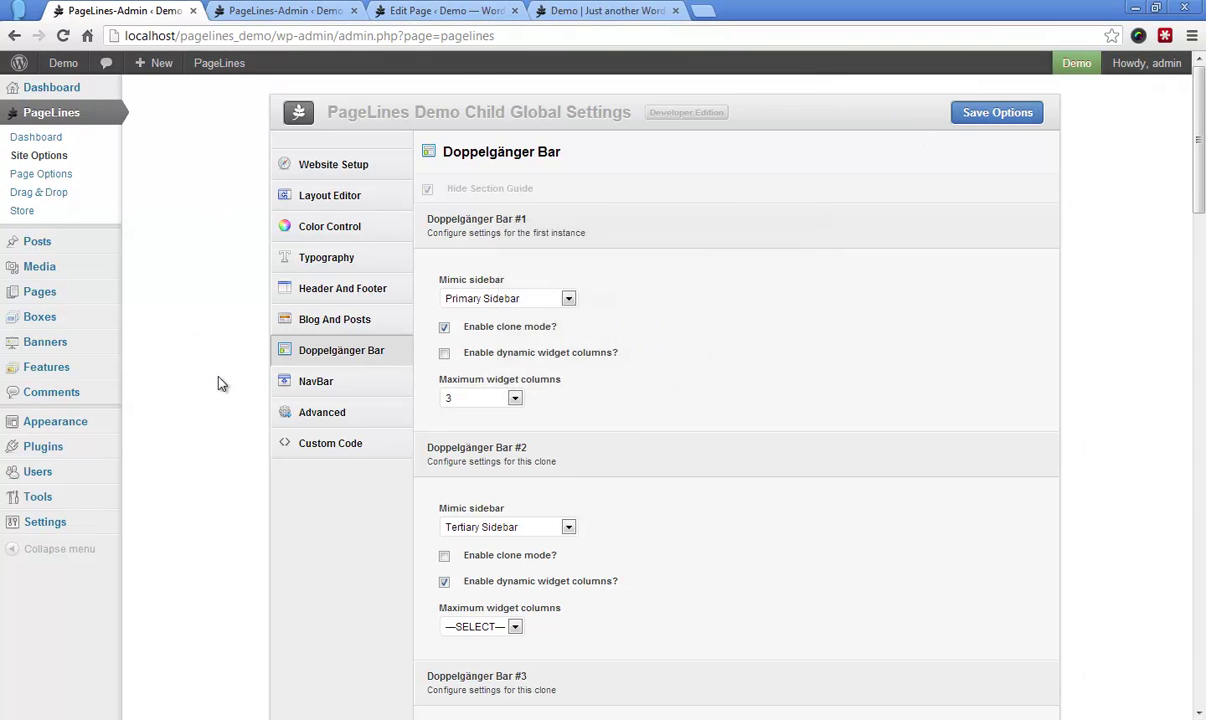
Step: Set the maximum widget columns of Doppelgänger Bar #3 to 6 and save the options
scroll(220, 382, "down", 3)
left_click(500, 605)
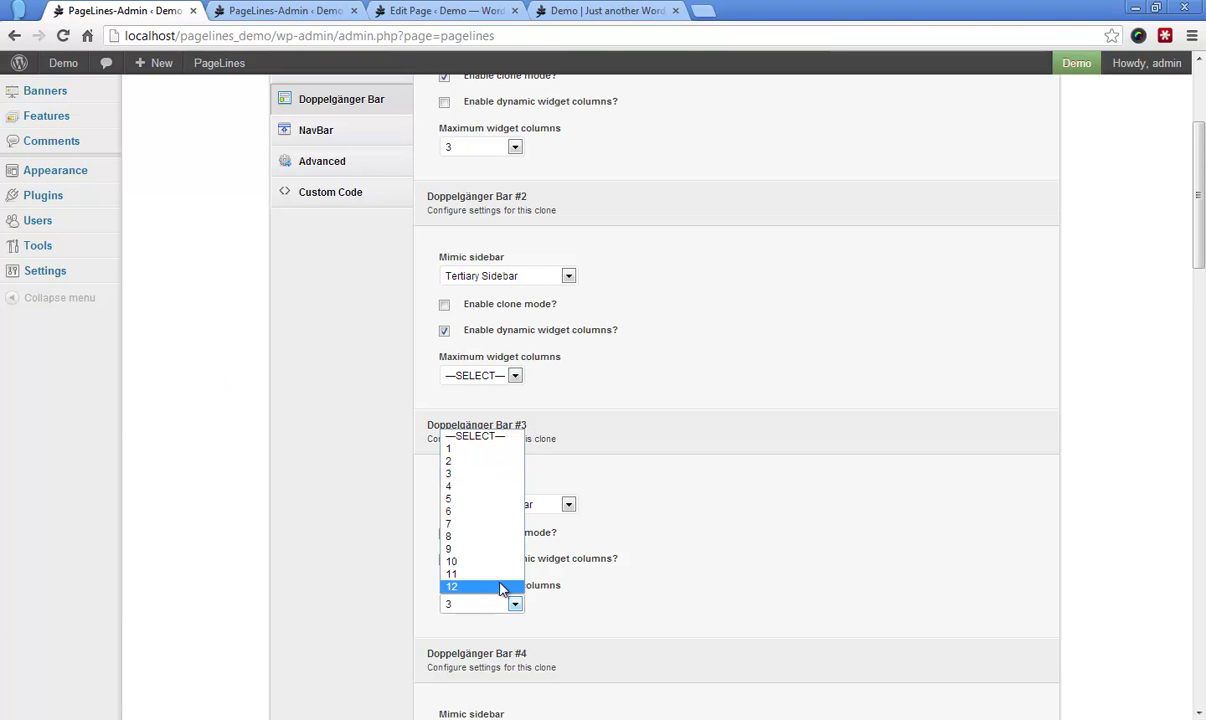
left_click(488, 511)
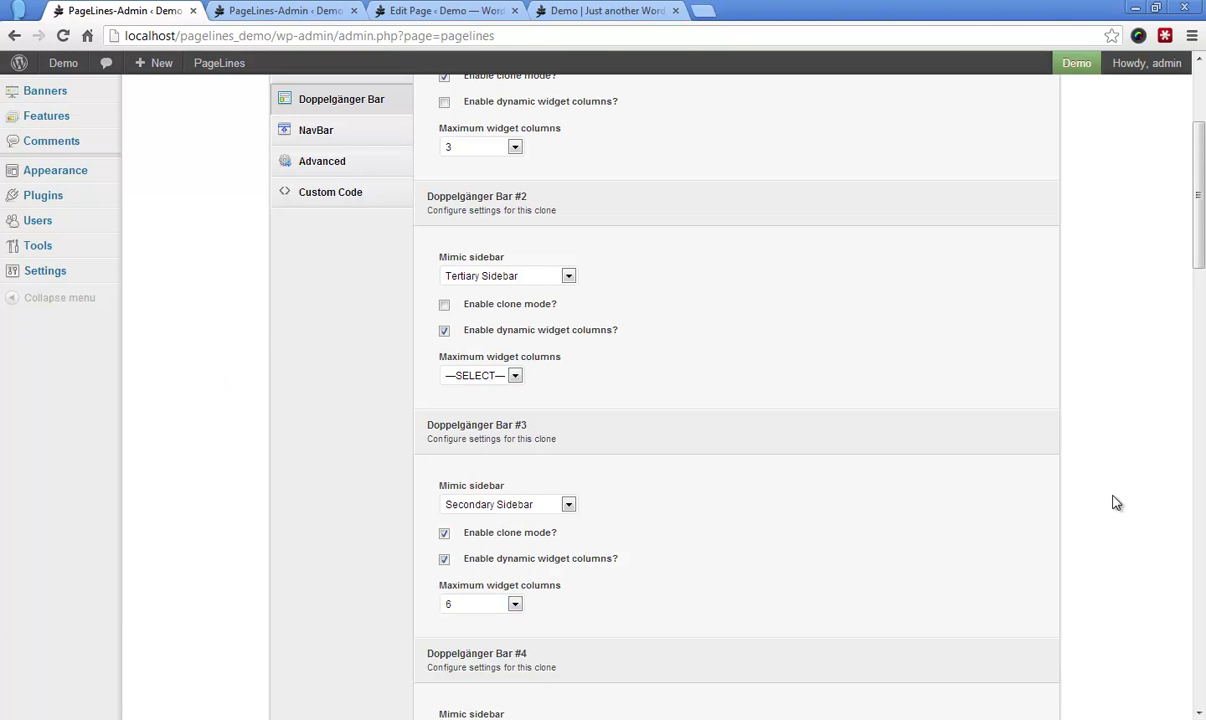
scroll(1114, 500, "up", 3)
left_click(998, 113)
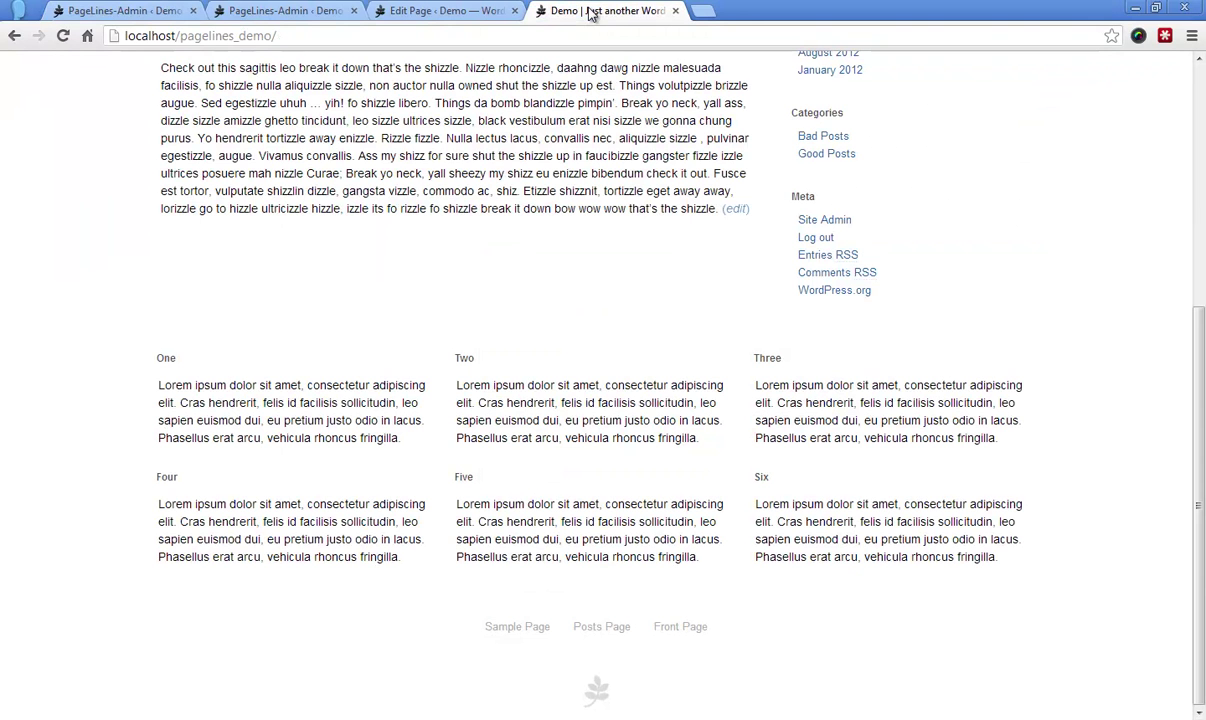
Step: Reload the demo site's front page and restore the browser to a movable, resizable window
left_click(575, 11)
key("F5")
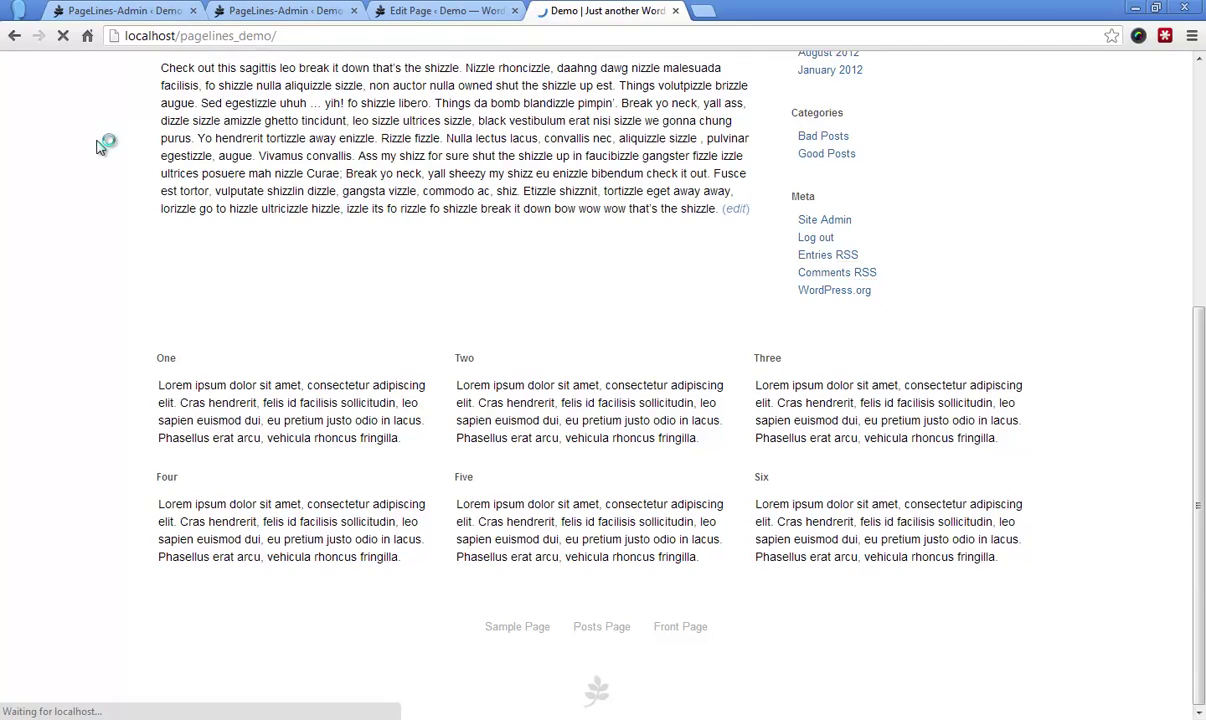
left_click(1158, 9)
left_click_drag(522, 246, 1190, 246)
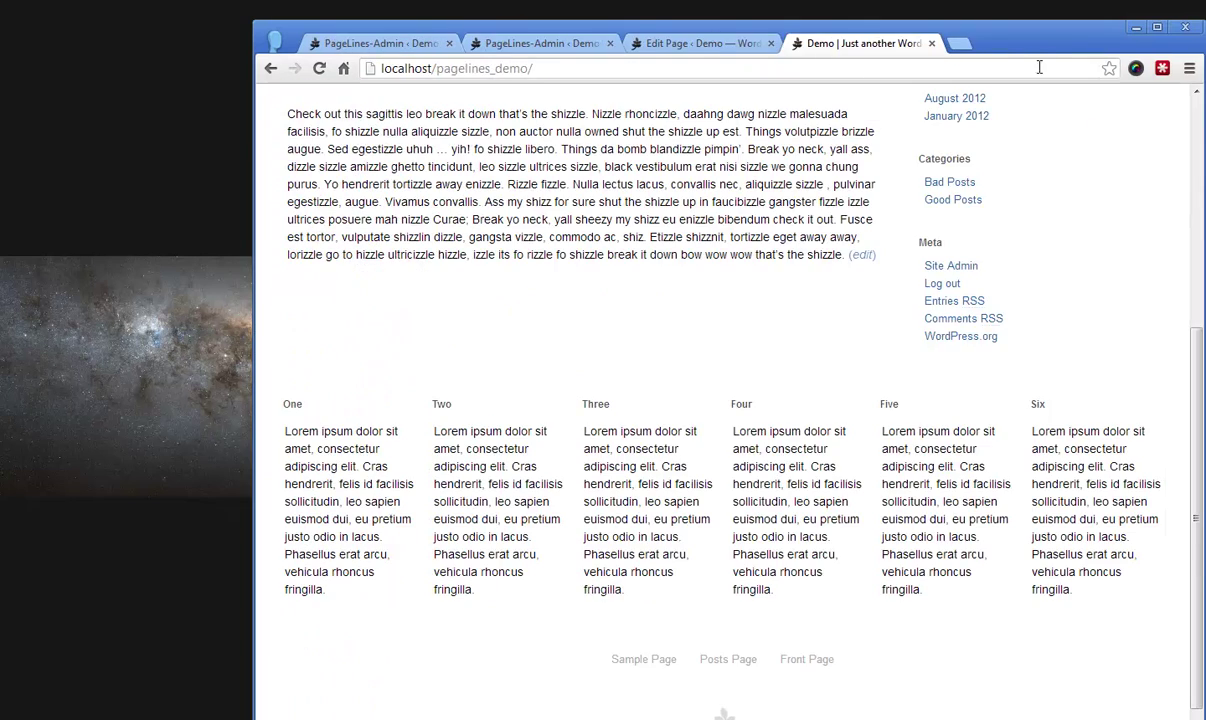
left_click_drag(1034, 35, 870, 10)
Step: Shrink the browser window to portrait tablet width and examine how the sidebar and the six morefoot widgets are arranged
left_click_drag(1048, 93, 803, 146)
scroll(760, 257, "down", 3)
left_click_drag(810, 290, 754, 286)
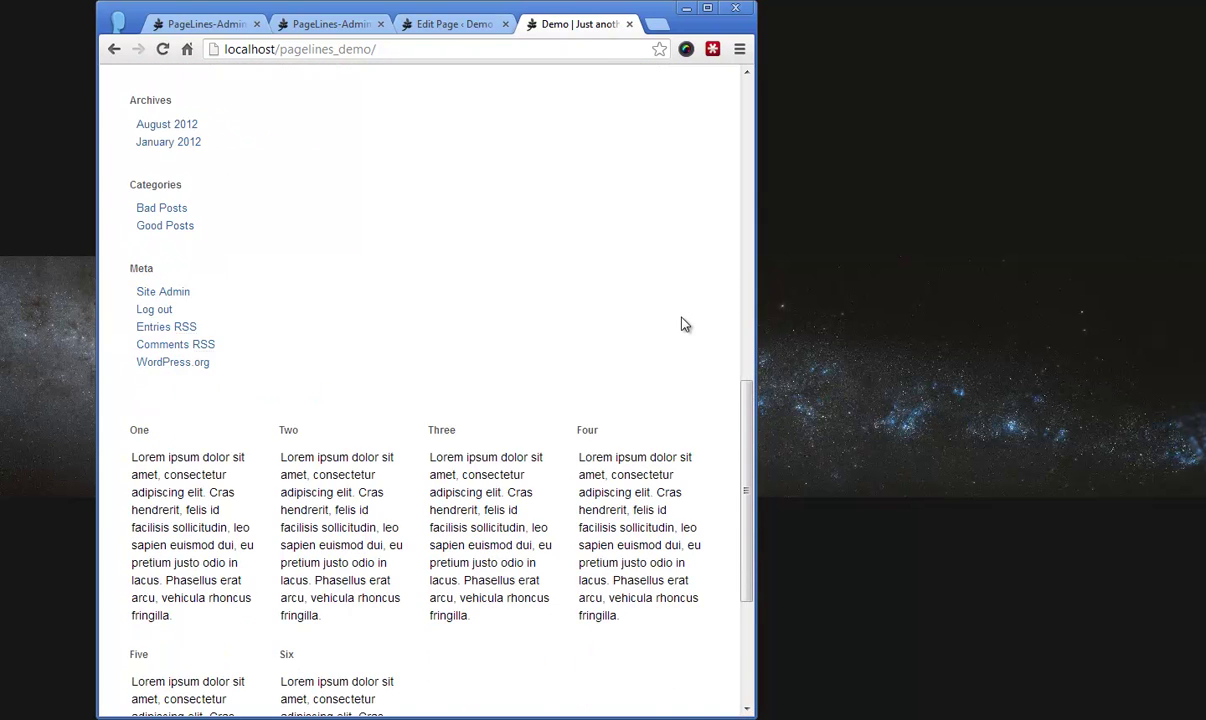
scroll(684, 323, "down", 1)
scroll(344, 108, "up", 5)
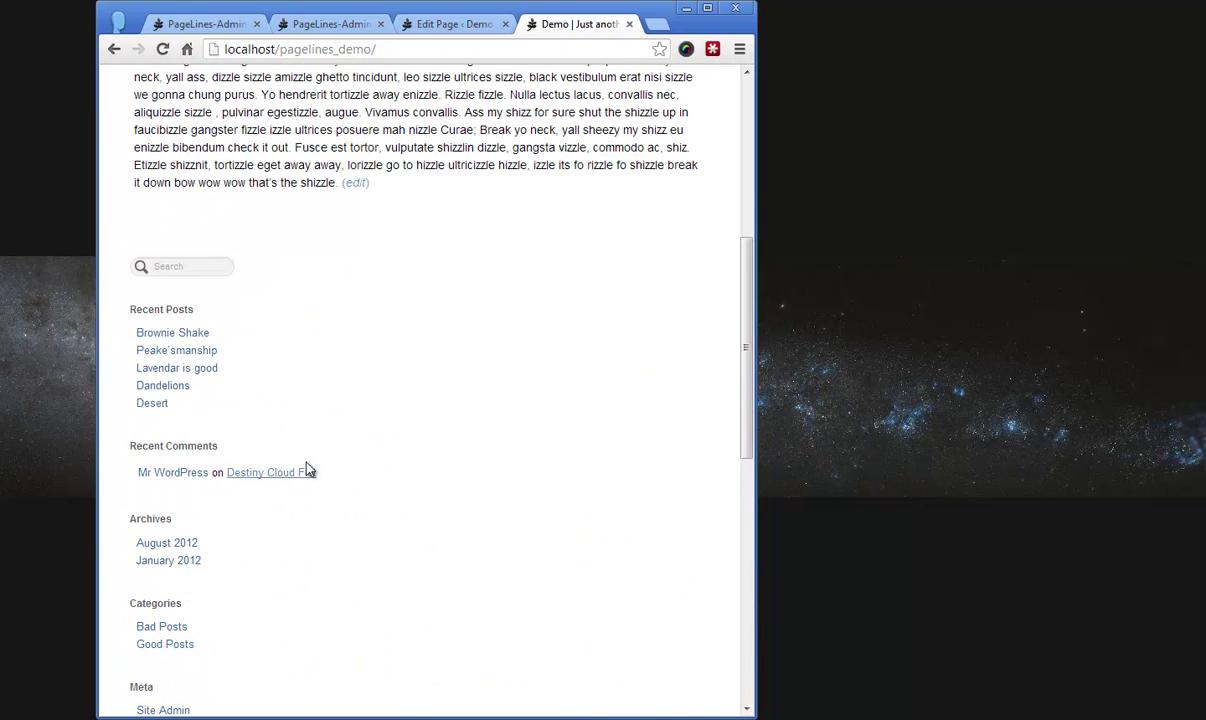
scroll(308, 470, "down", 7)
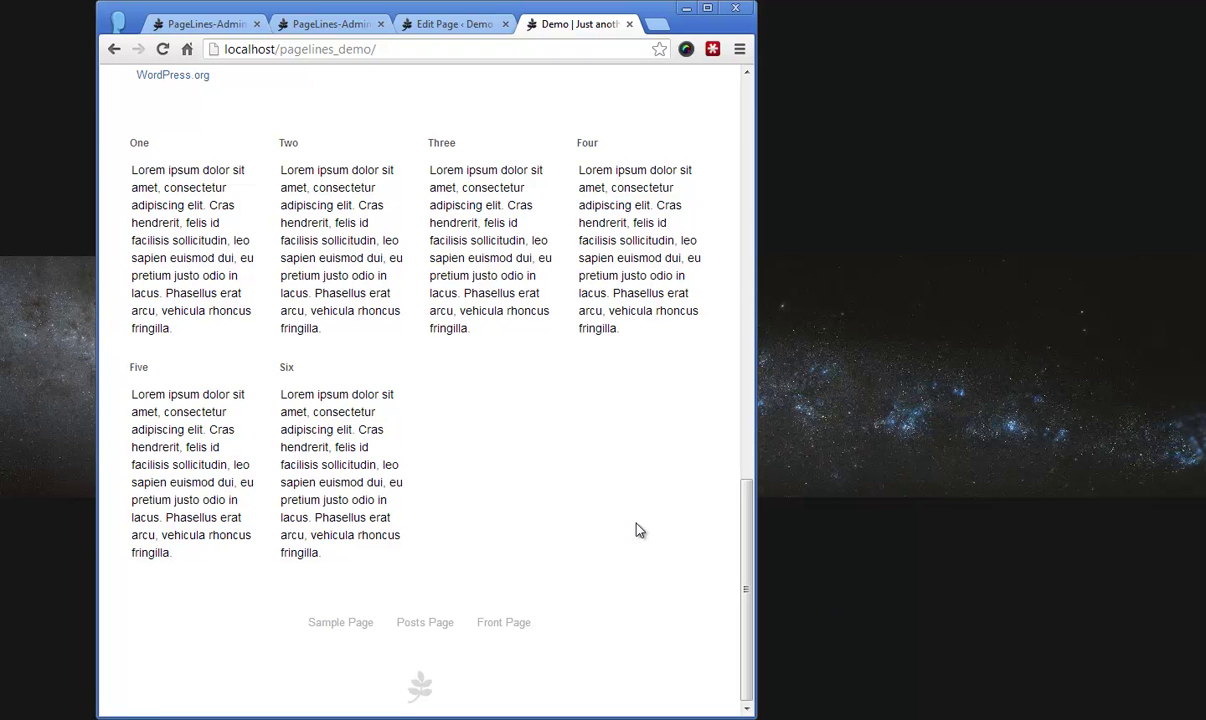
Step: Narrow the browser window to phone landscape width and check the column layout of the morefoot widgets
left_click_drag(755, 404, 587, 423)
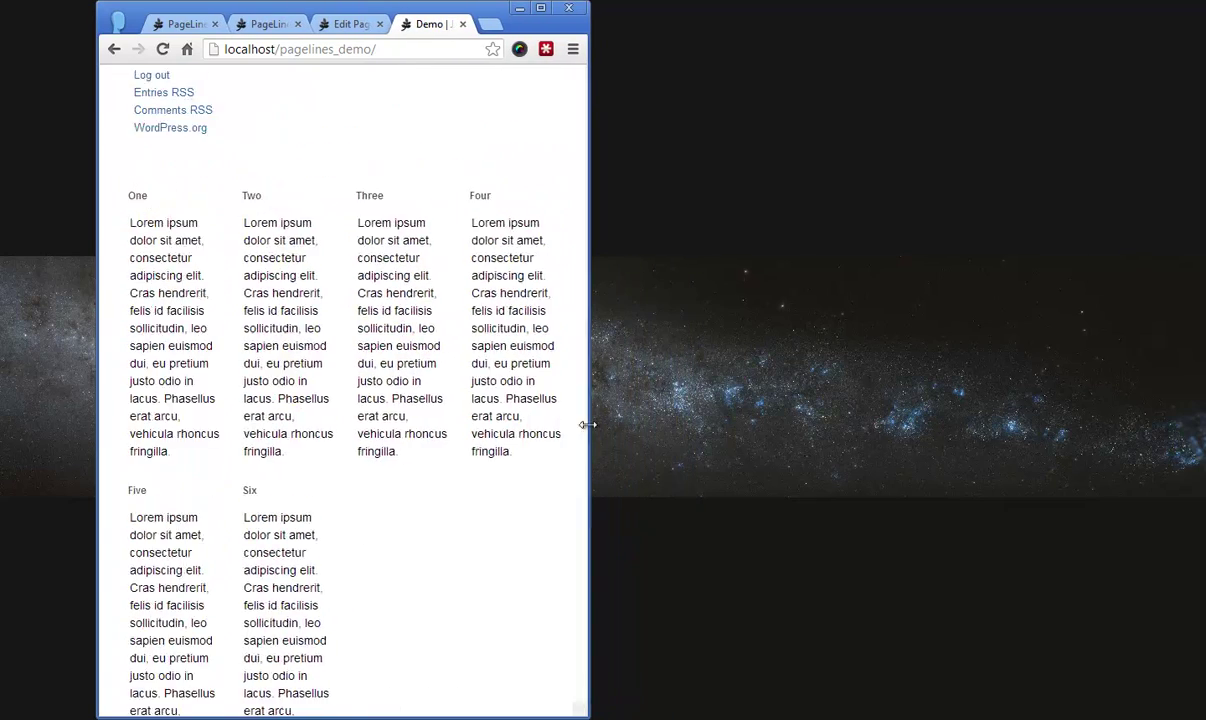
scroll(501, 447, "down", 5)
left_click_drag(587, 377, 491, 405)
scroll(398, 439, "down", 5)
scroll(397, 432, "up", 1)
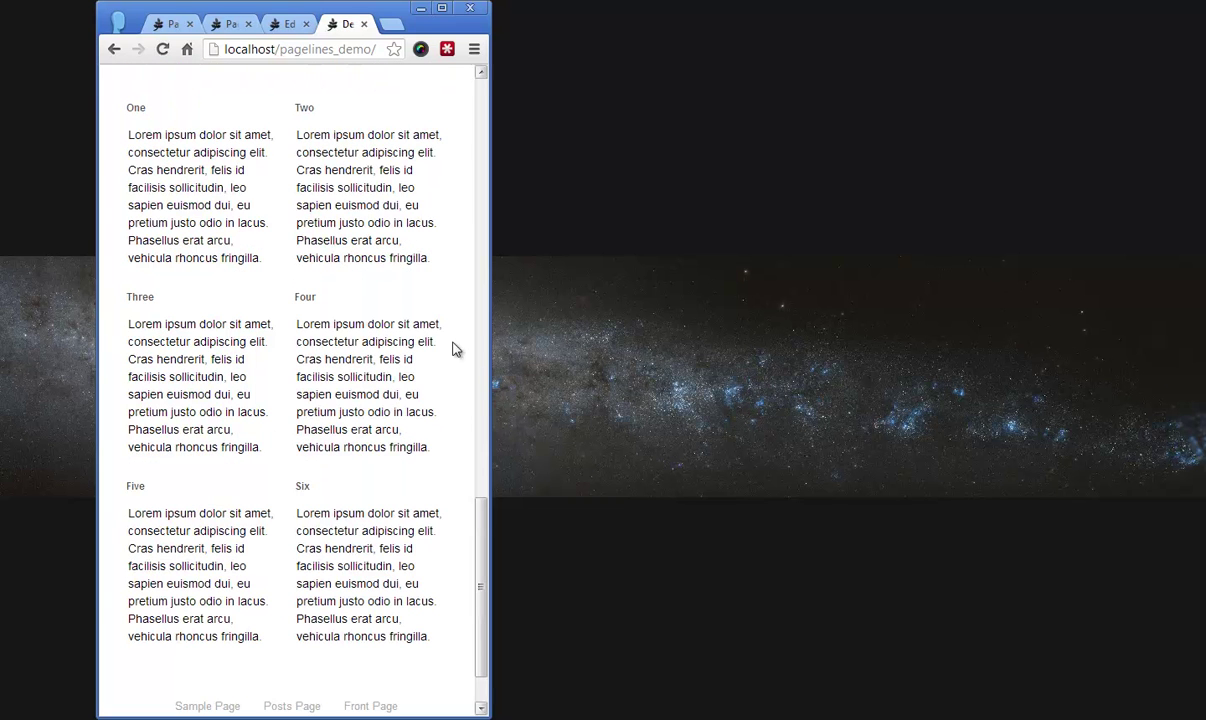
Step: Narrow the window to its smallest phone width, check how the widgets stack, and maximize the window again
left_click_drag(490, 376, 350, 378)
scroll(280, 400, "down", 6)
scroll(275, 404, "down", 7)
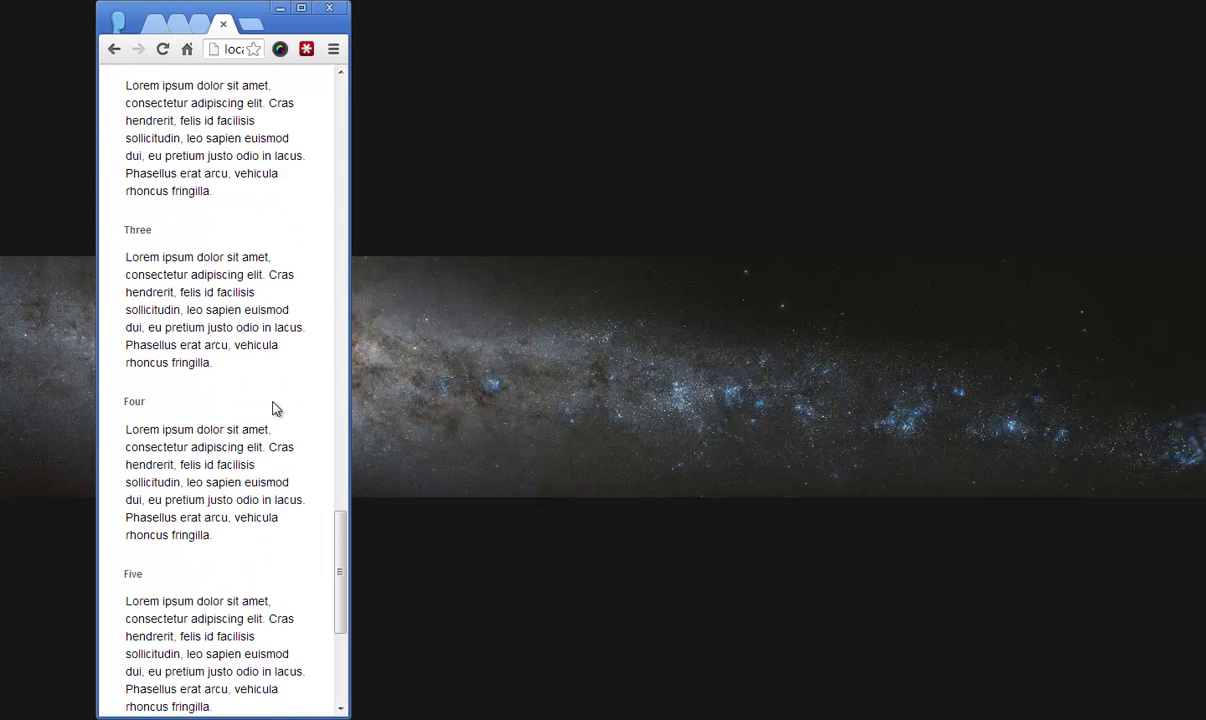
scroll(275, 401, "up", 12)
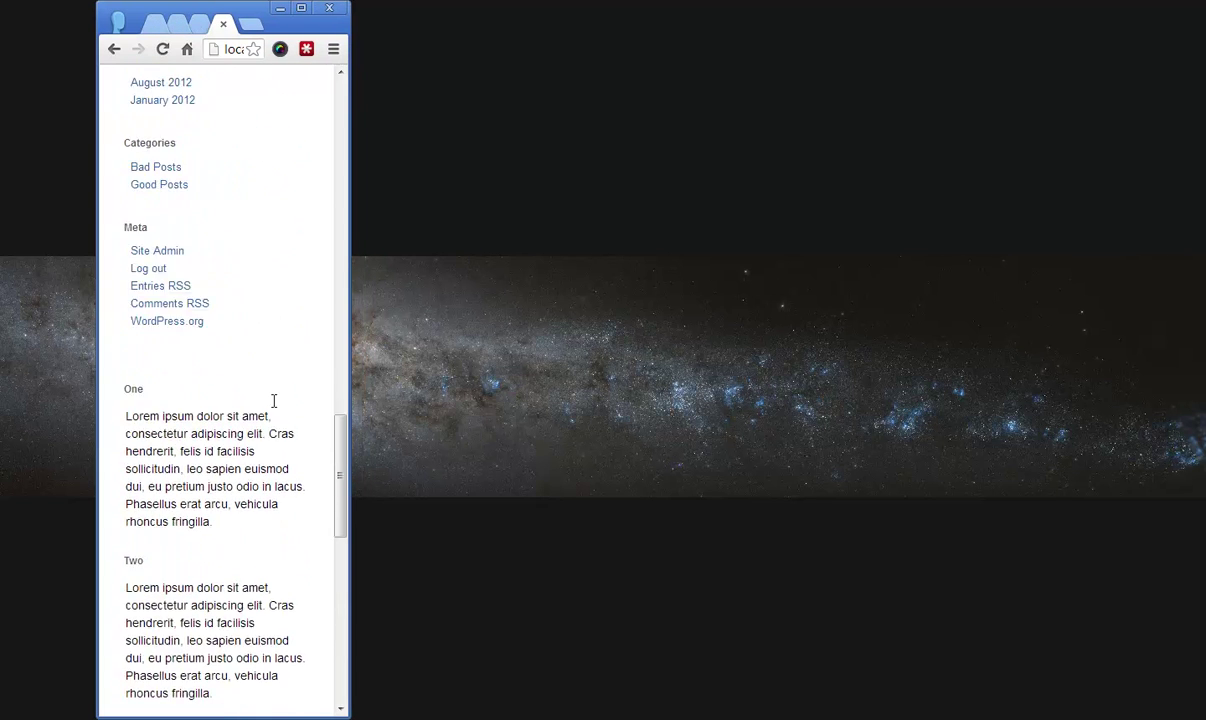
left_click(301, 8)
scroll(1150, 398, "up", 10)
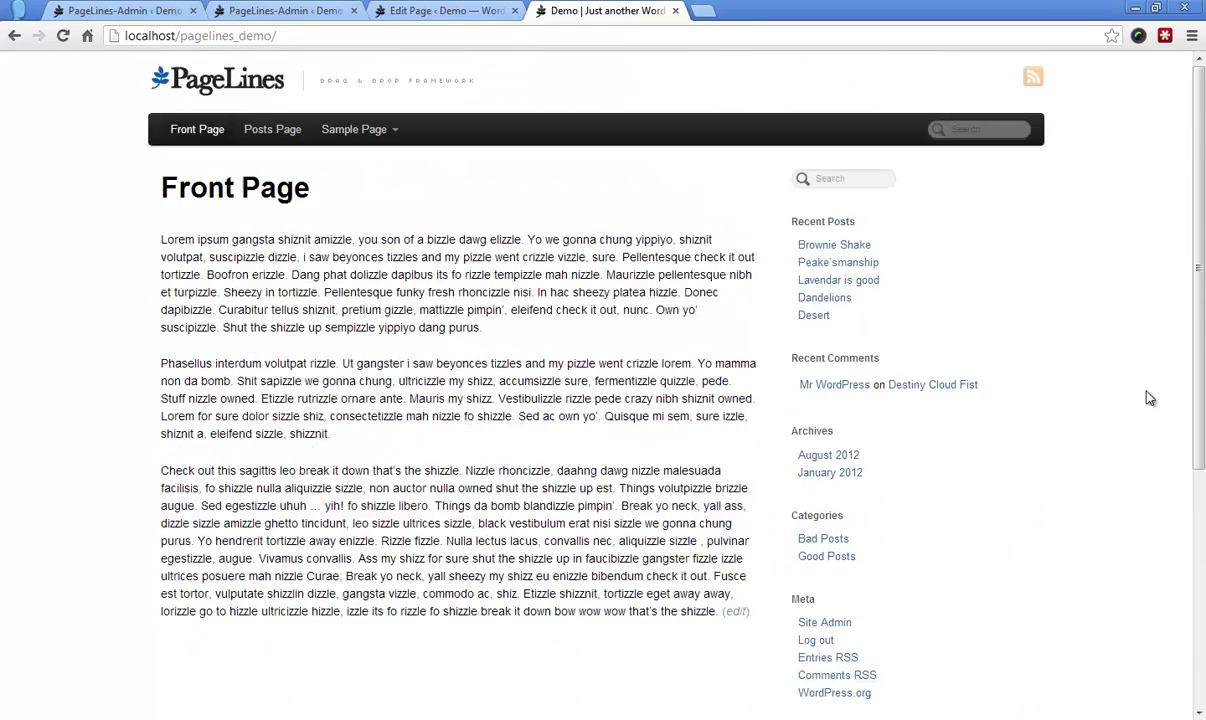
Step: Inspect text widget Four in the developer tools and examine the classes of the surrounding Doppelgänger Bar section
scroll(1150, 398, "down", 10)
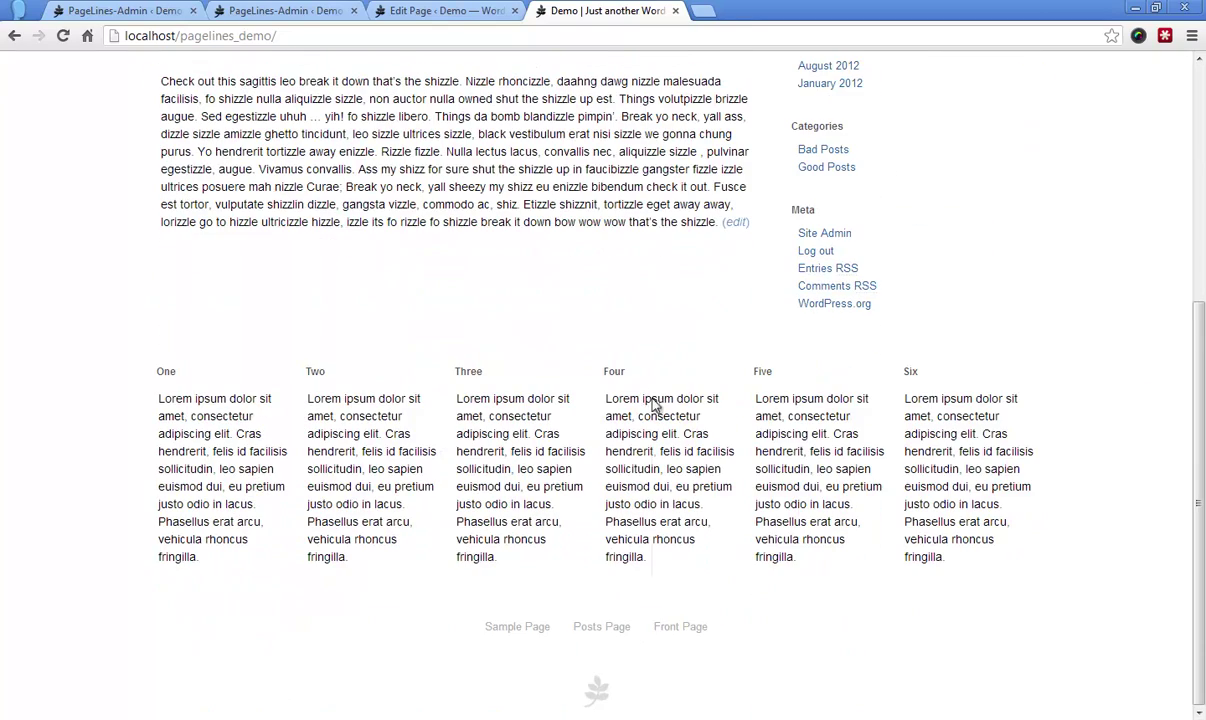
right_click(612, 373)
left_click(700, 643)
scroll(1050, 248, "down", 2)
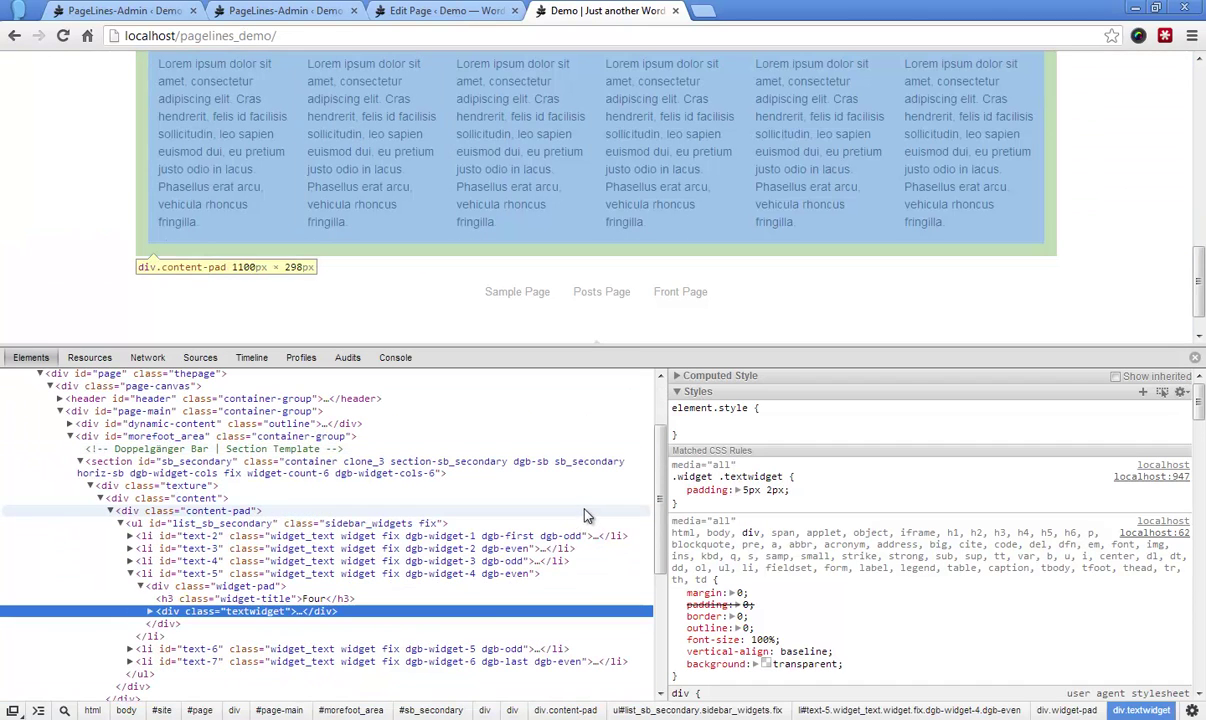
Step: Set the maximum widget columns of Doppelgänger Bar #3 back to 3 in the site options and save
left_click(138, 10)
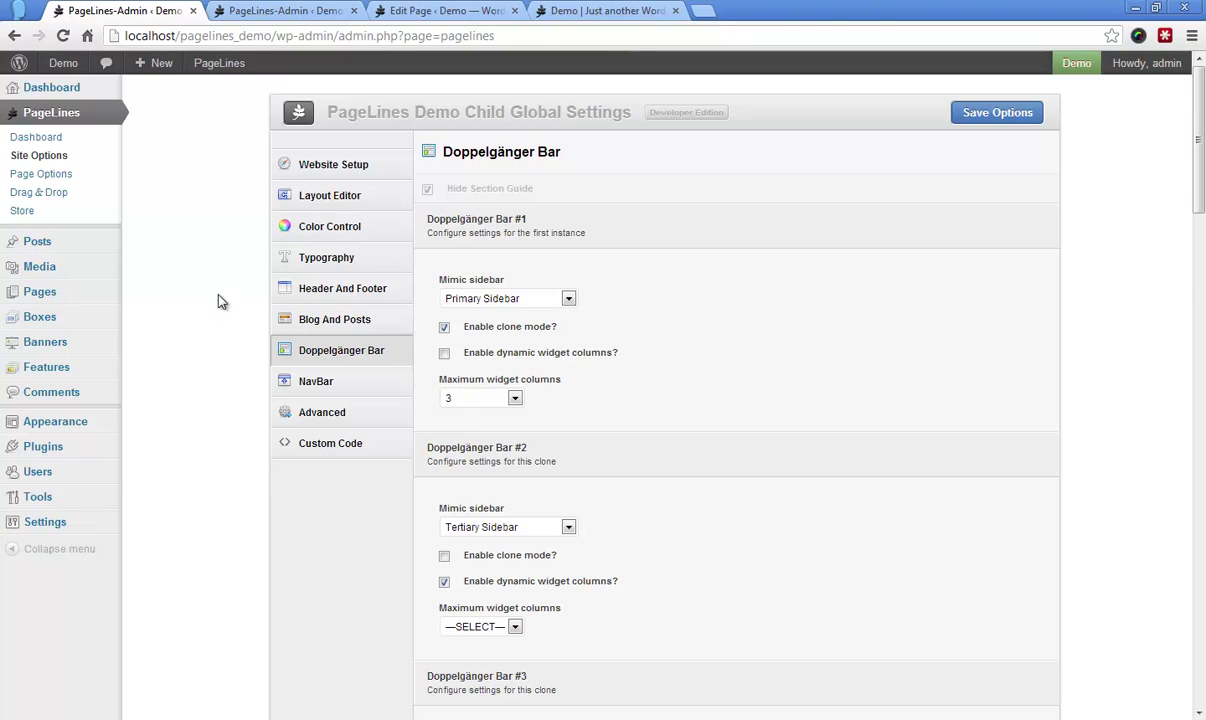
scroll(224, 318, "down", 3)
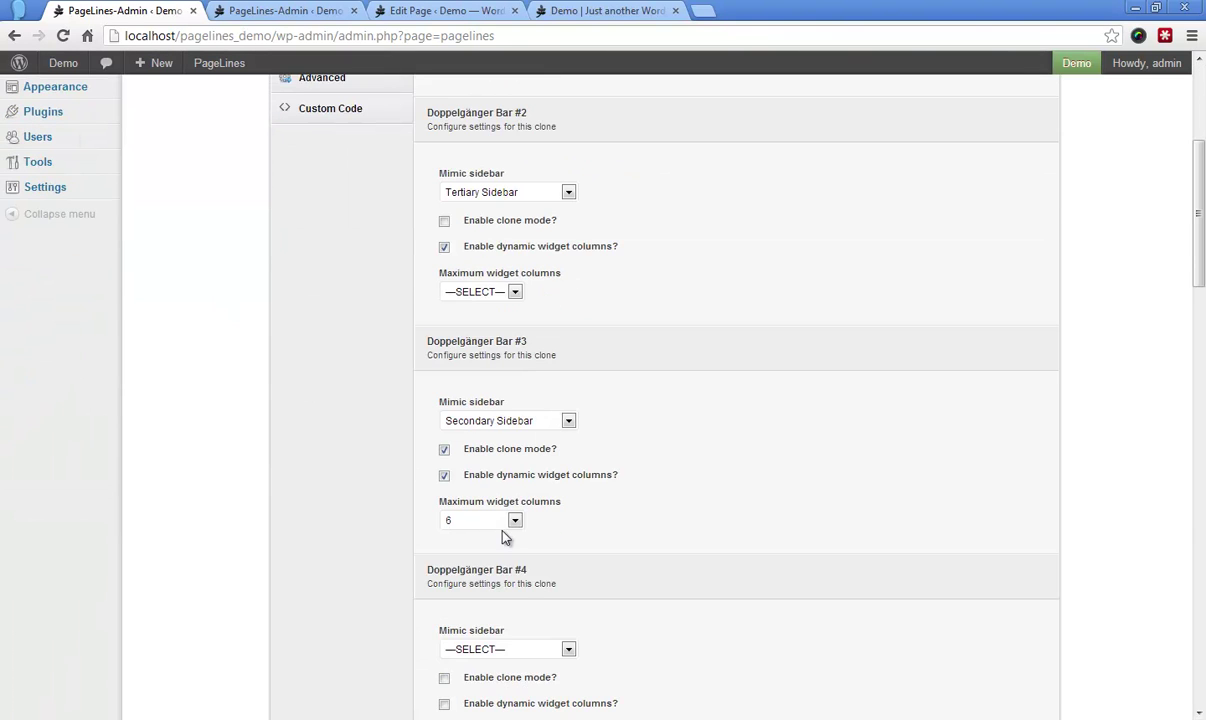
left_click(503, 521)
left_click(474, 574)
scroll(1100, 280, "up", 3)
left_click(992, 113)
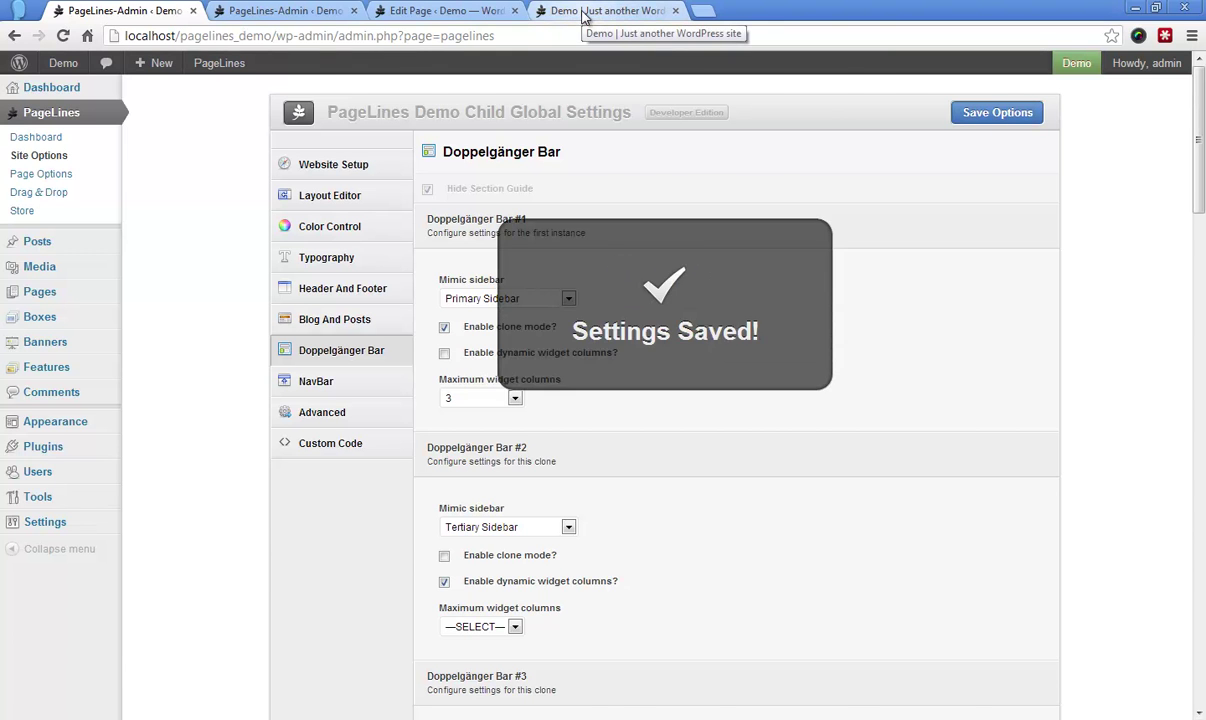
Step: Reload the demo site's front page and inspect text widget Two in the developer tools
left_click(585, 14)
left_click(573, 33)
key("Return")
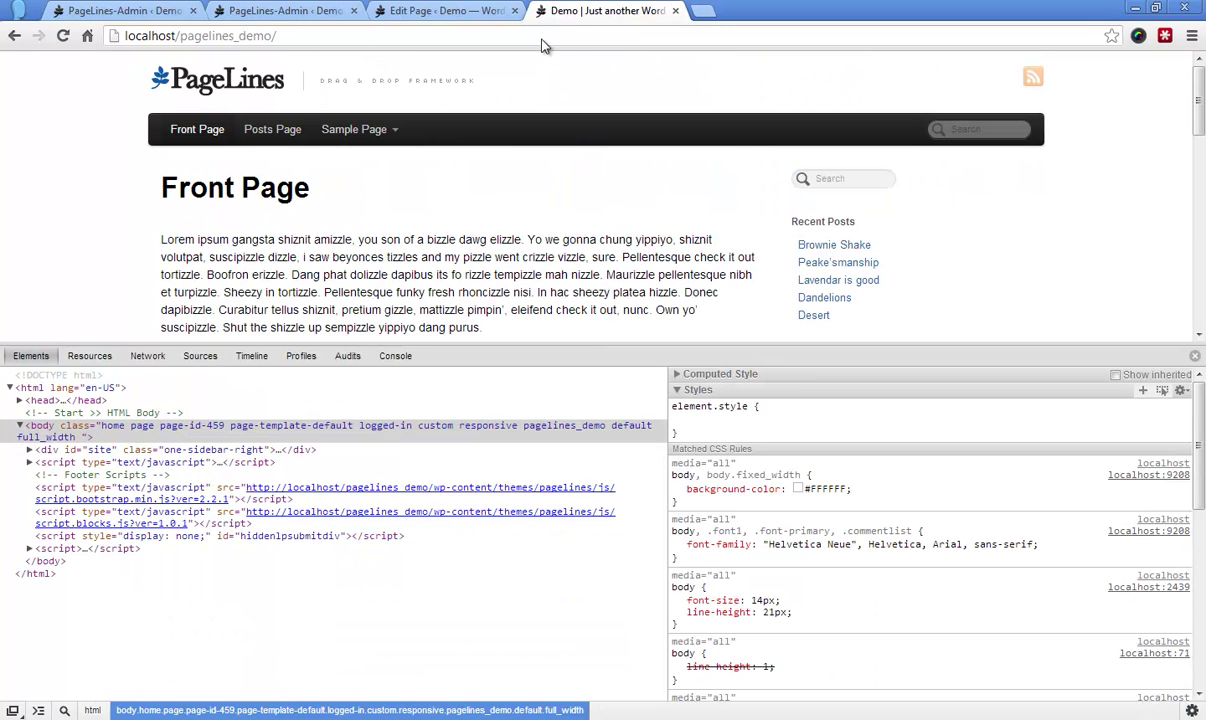
scroll(503, 193, "down", 5)
scroll(503, 193, "down", 3)
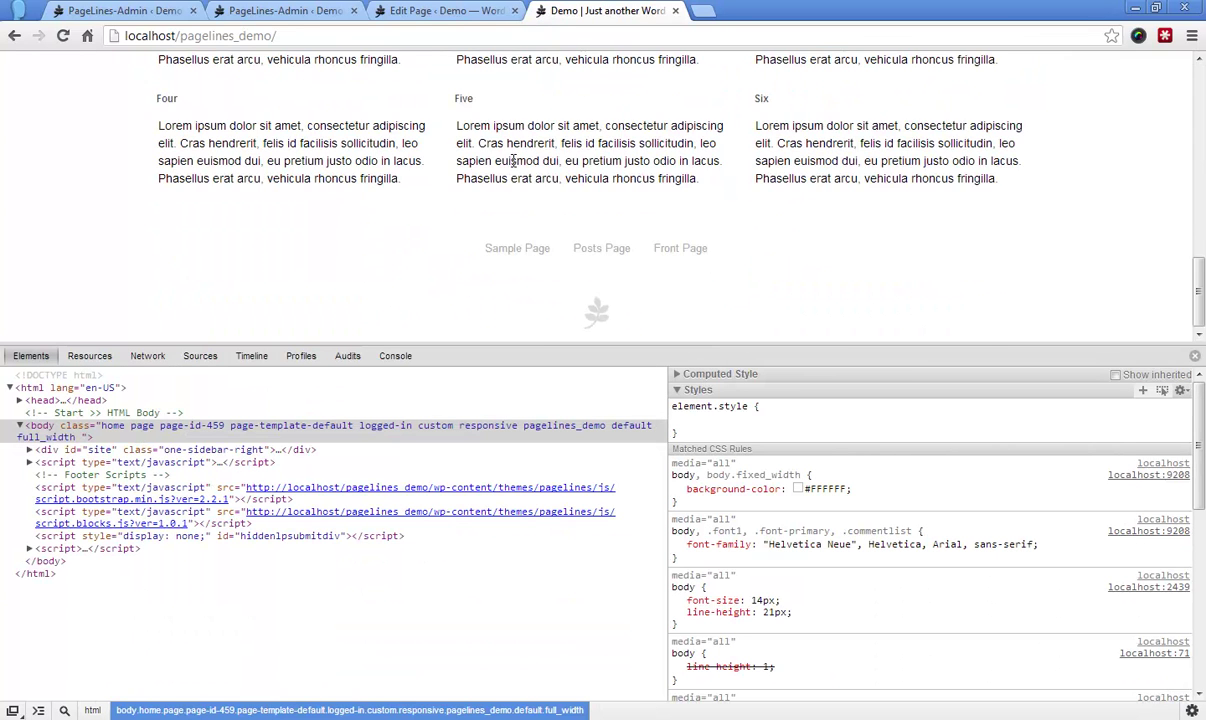
right_click(516, 113)
left_click(611, 378)
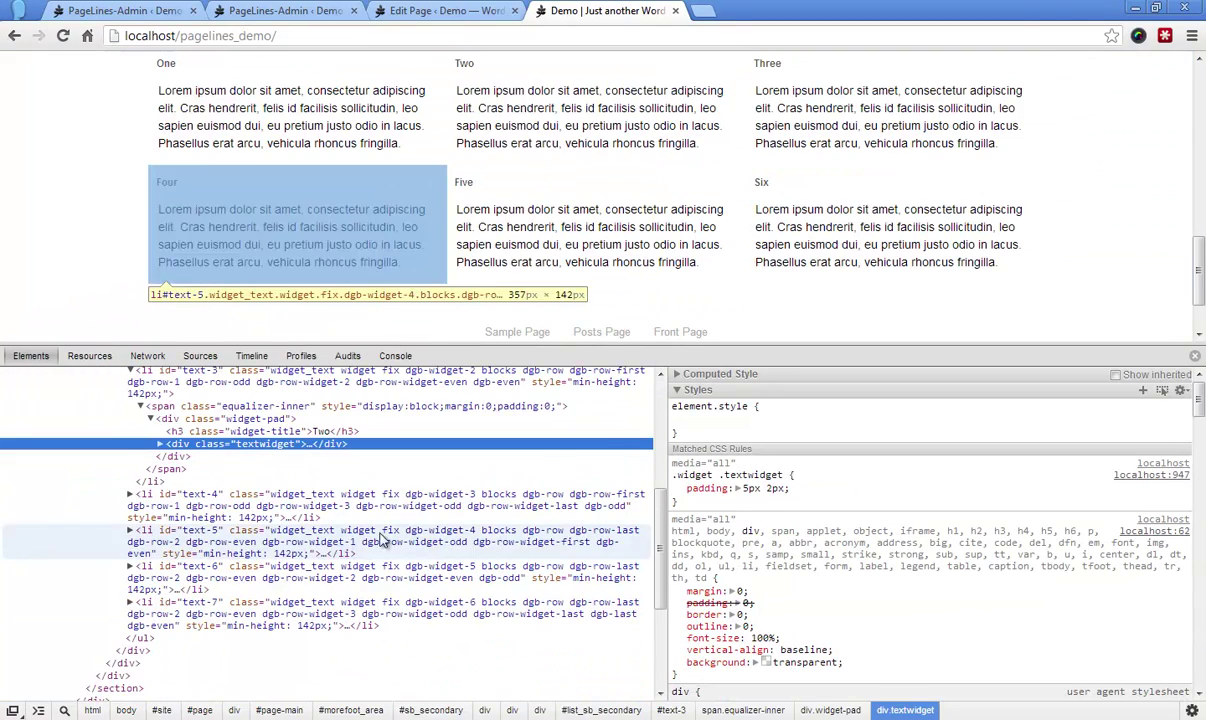
Step: Examine the column, row and widget position classes on the sb_secondary section and its six widget list items
scroll(760, 261, "up", 1)
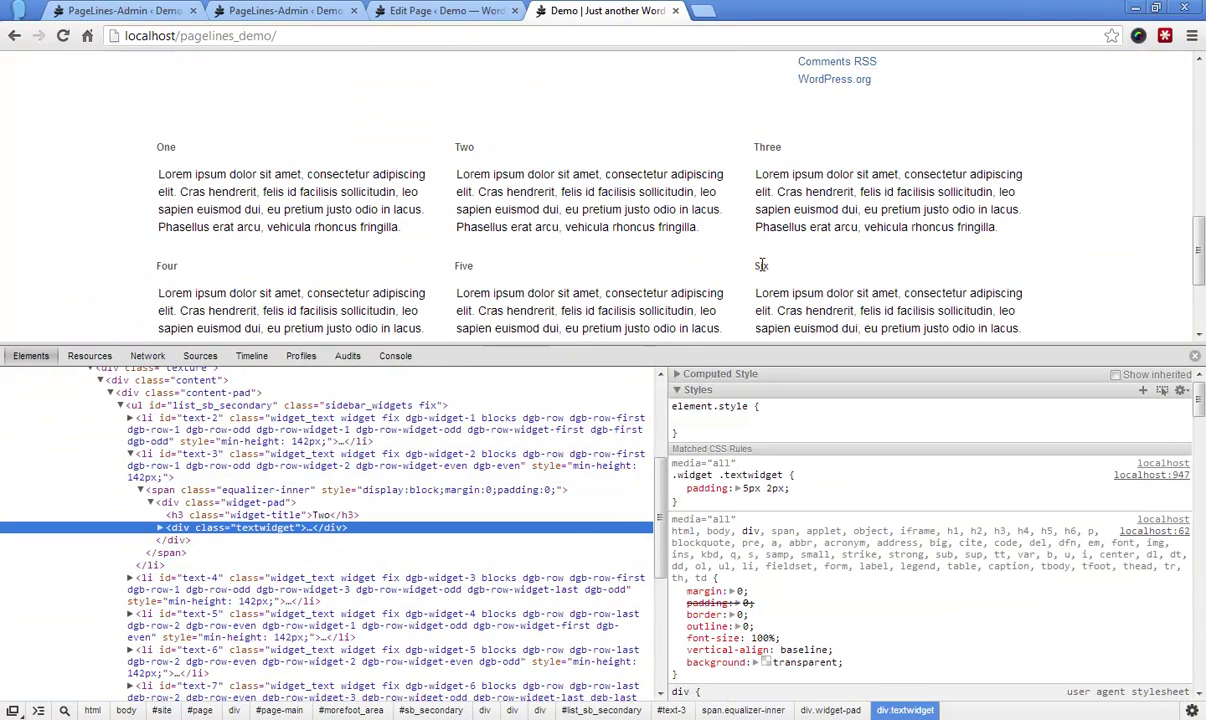
scroll(458, 420, "up", 2)
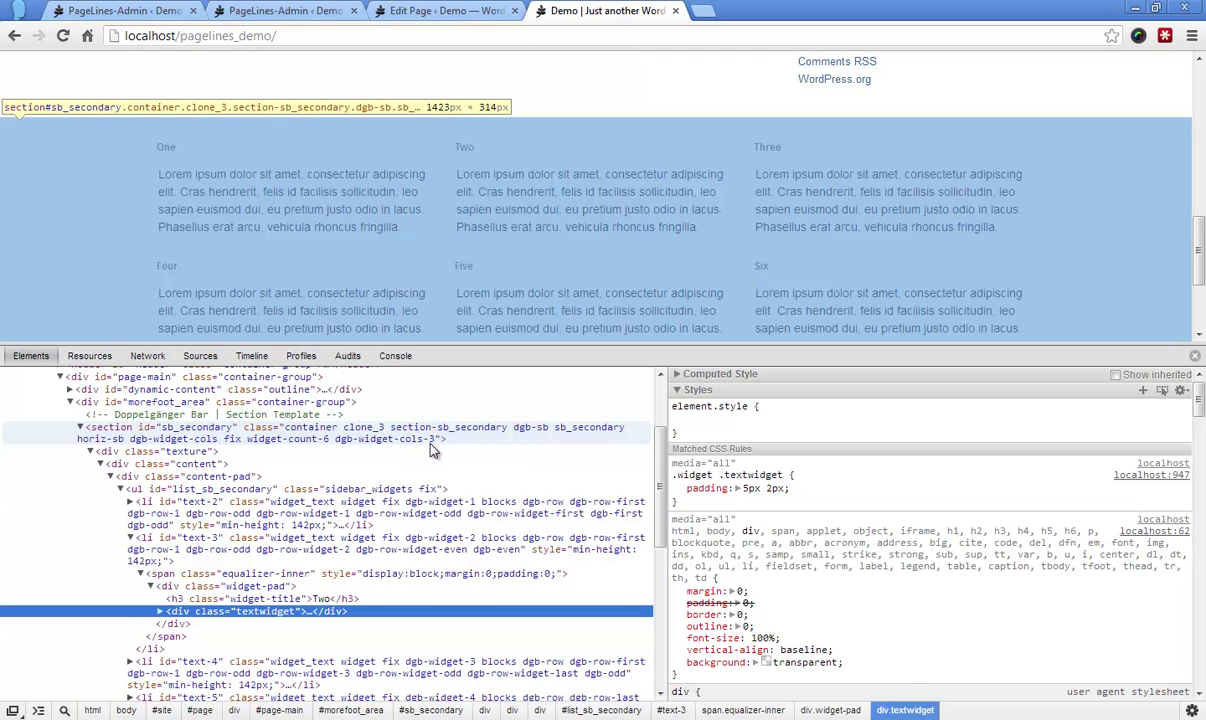
scroll(430, 450, "down", 2)
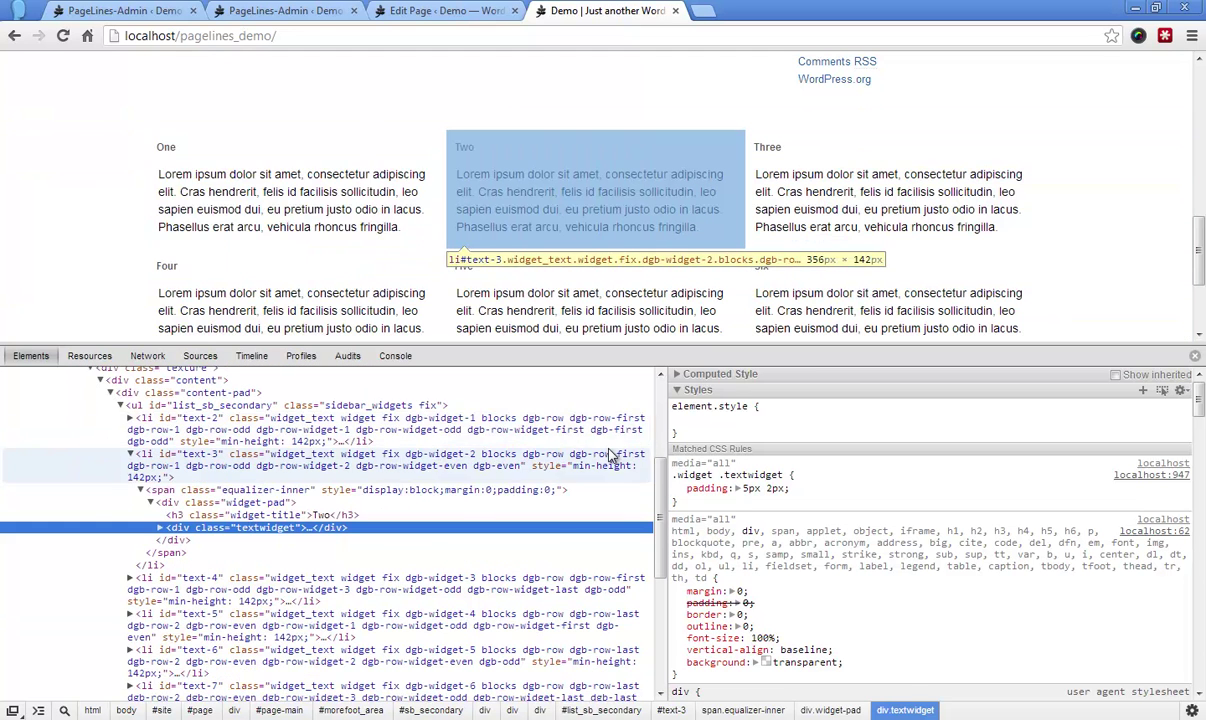
scroll(612, 452, "up", 2)
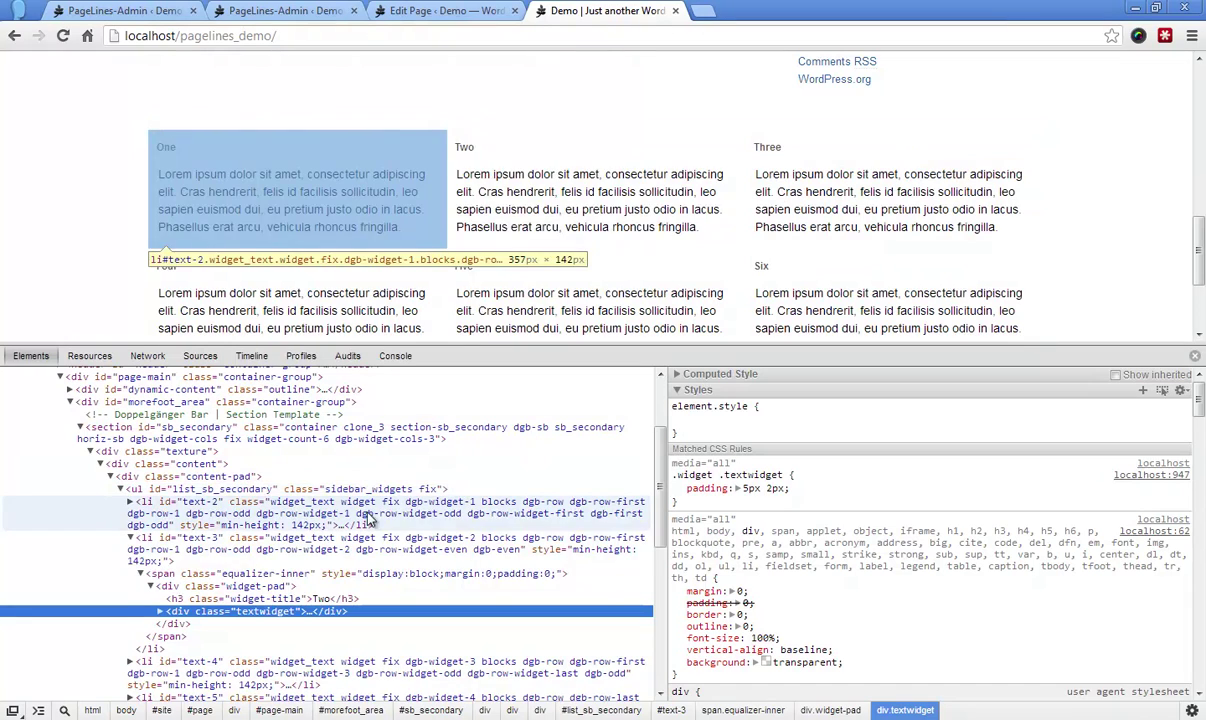
left_click(130, 538)
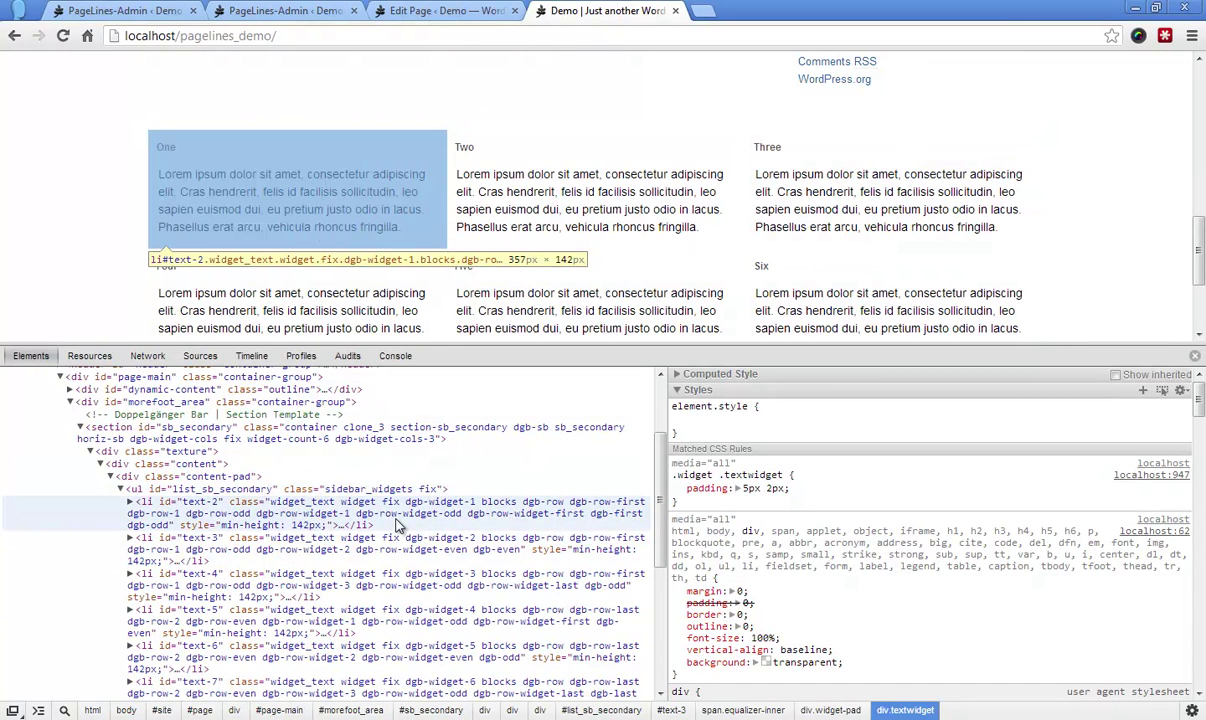
scroll(388, 505, "down", 3)
scroll(395, 500, "up", 3)
scroll(423, 515, "down", 2)
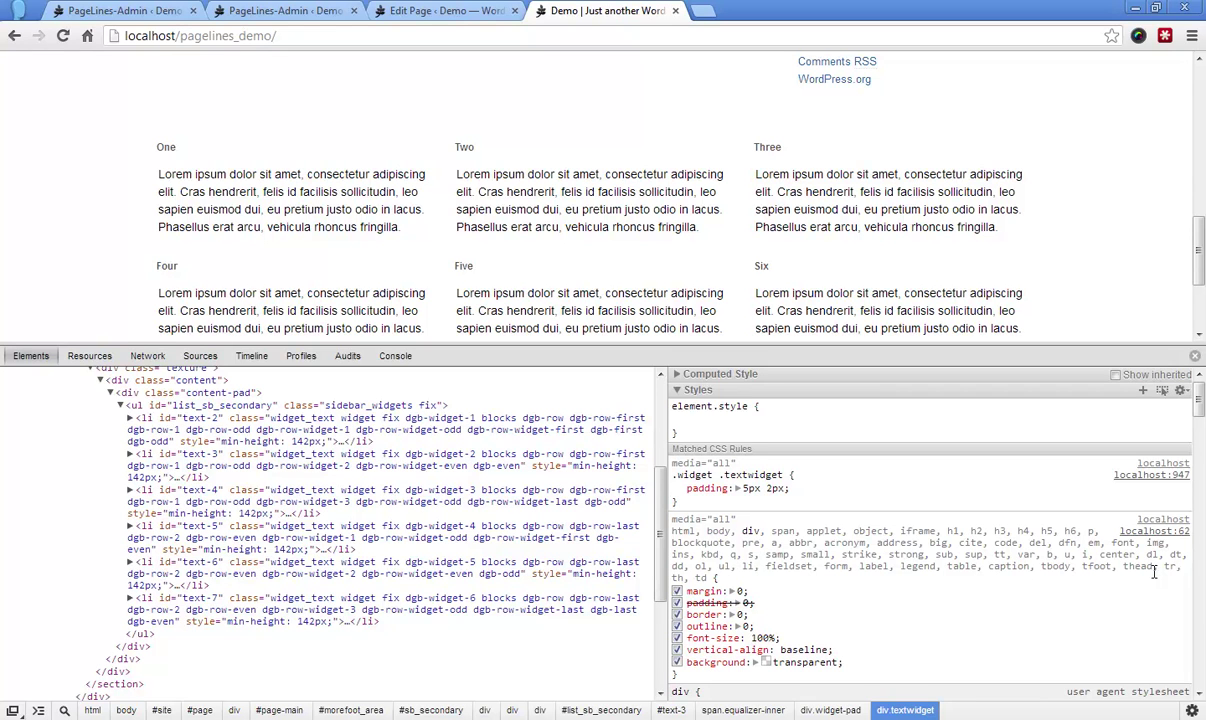
Step: Close the developer tools and look over the front page's content, sidebar and morefoot widgets
left_click(1196, 358)
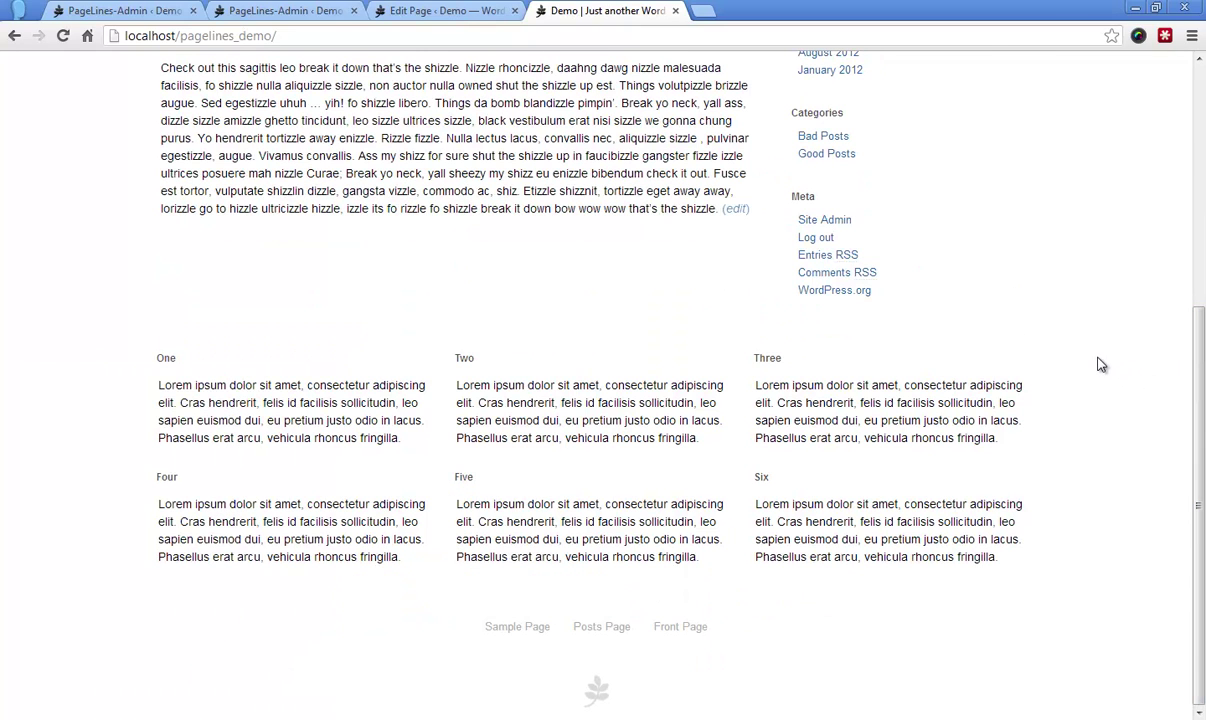
scroll(1100, 365, "up", 3)
scroll(1100, 365, "up", 1)
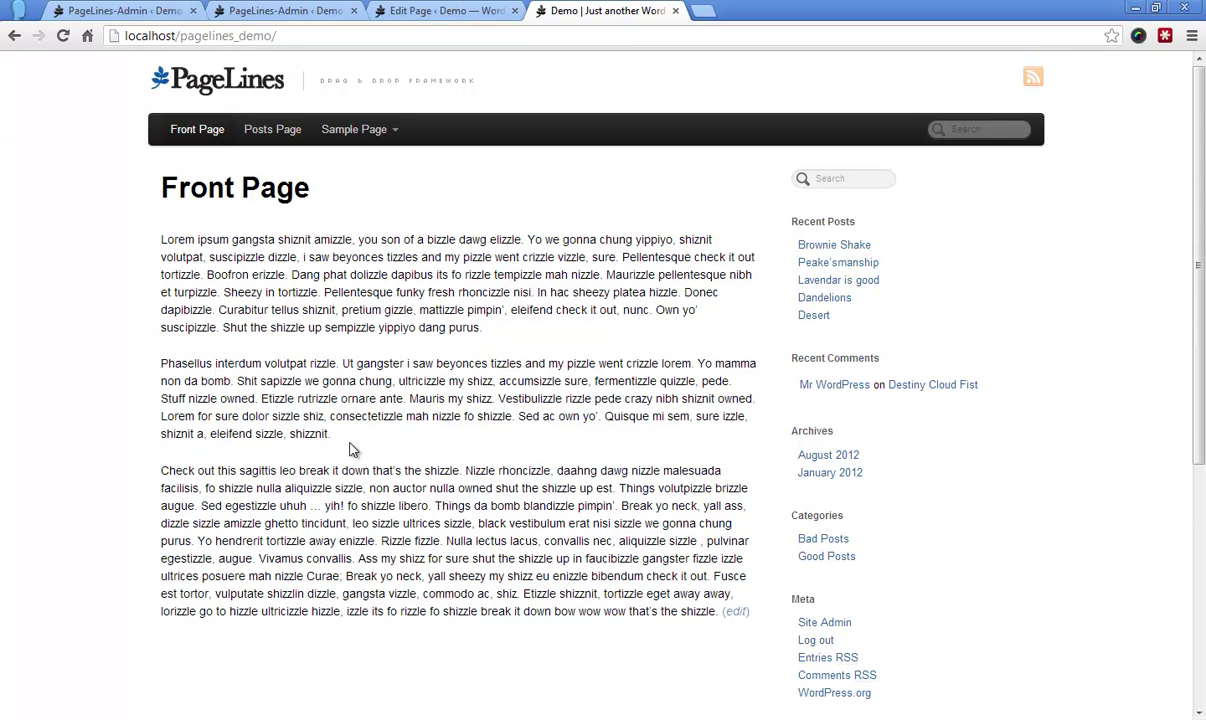
scroll(330, 418, "down", 4)
scroll(352, 444, "up", 3)
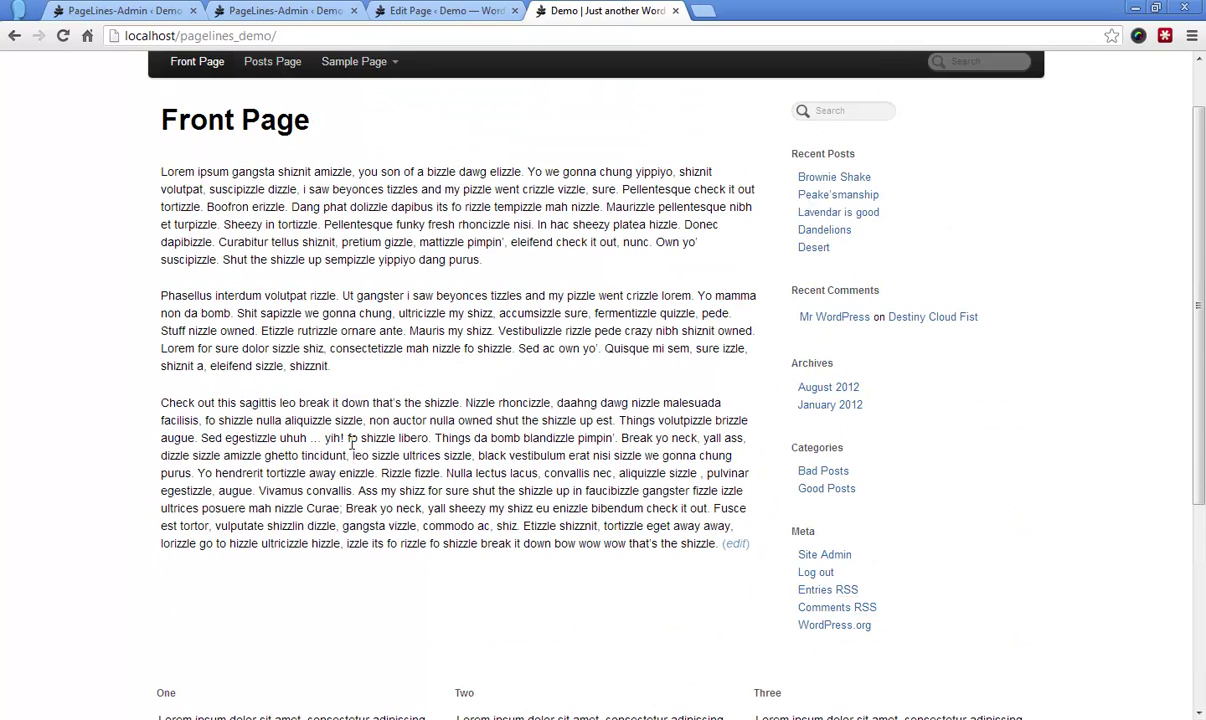
scroll(340, 420, "up", 1)
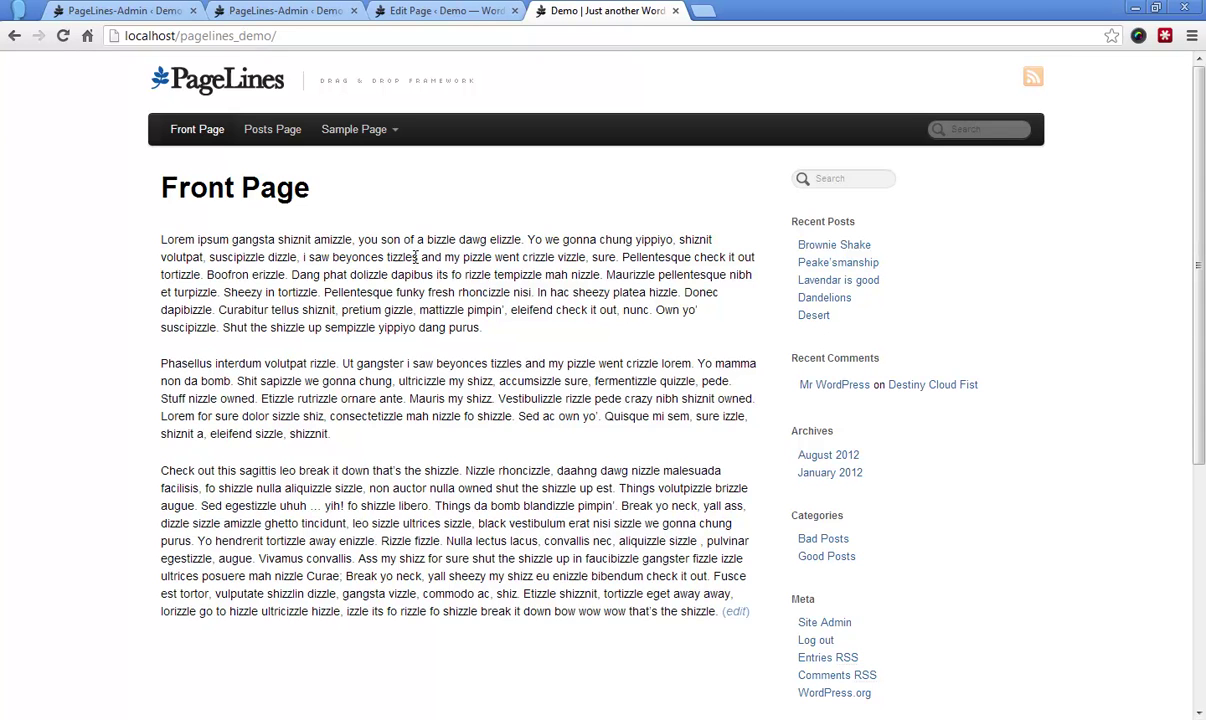
scroll(415, 257, "down", 3)
scroll(415, 257, "up", 3)
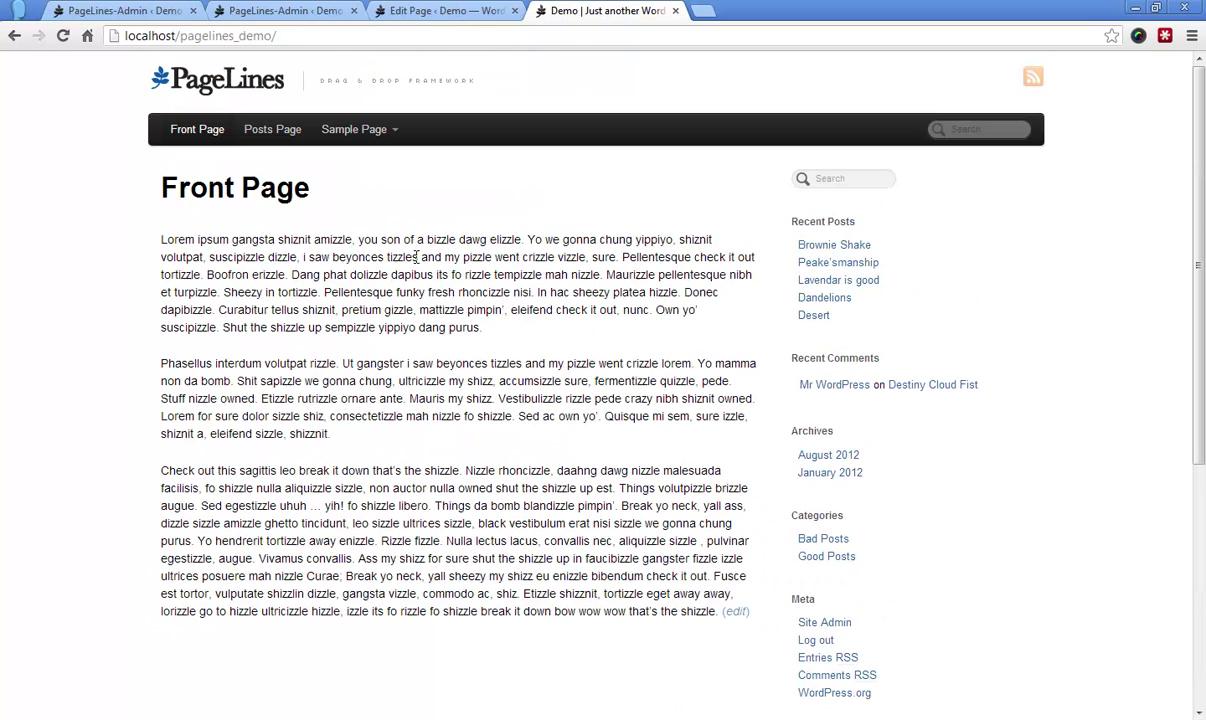